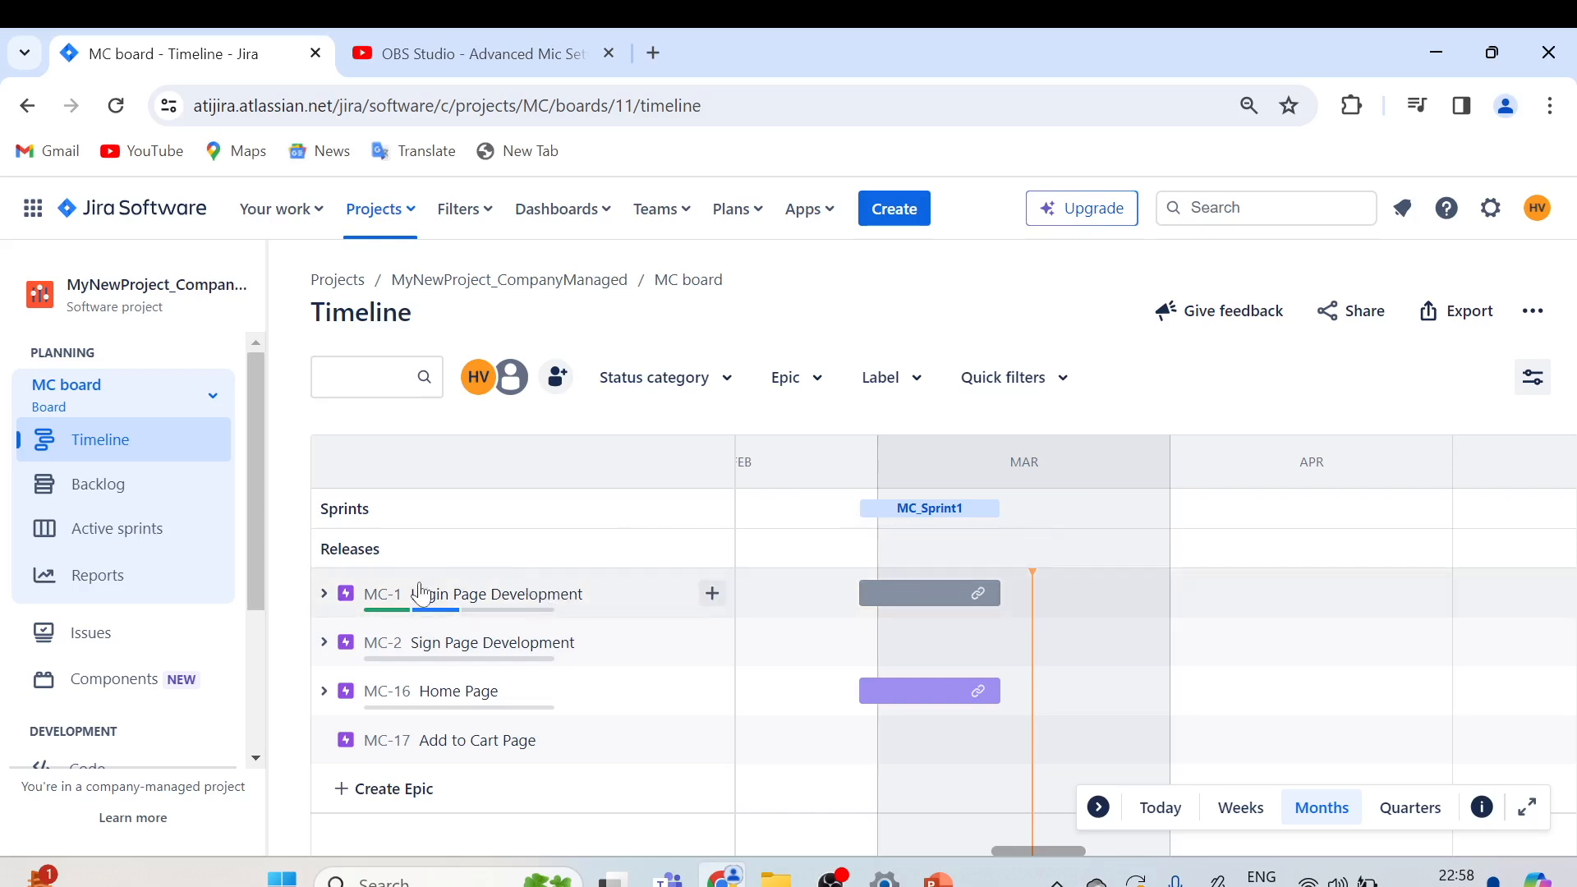
# Step: Check the child issues of the Login Page Development epic on the timeline, and view MC_Sprint1 in the backlog
pyautogui.click(325, 594)
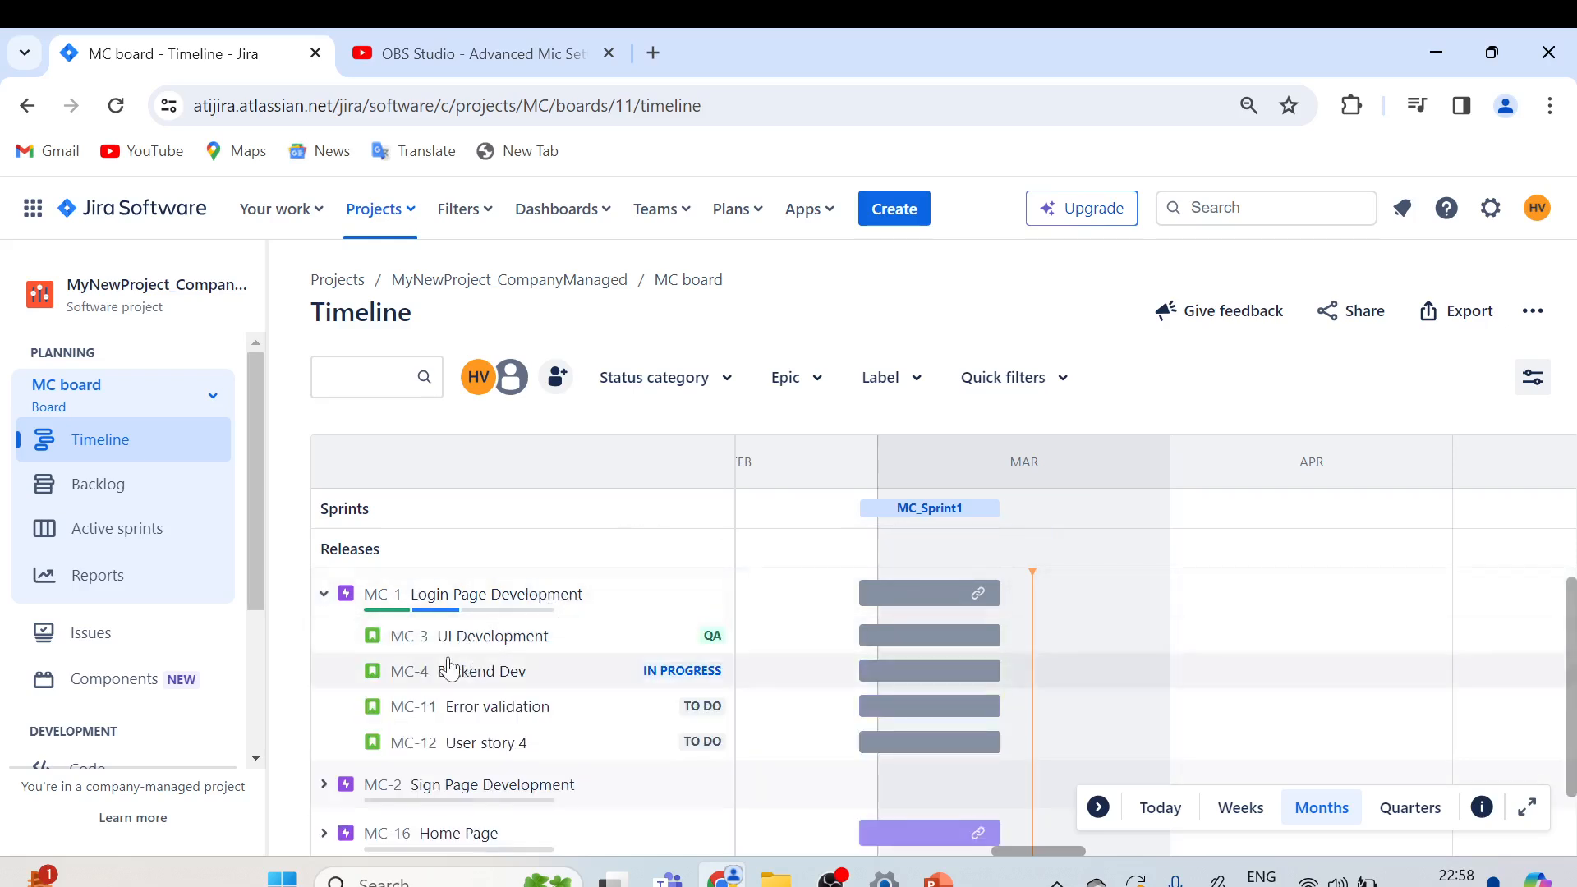
pyautogui.click(326, 596)
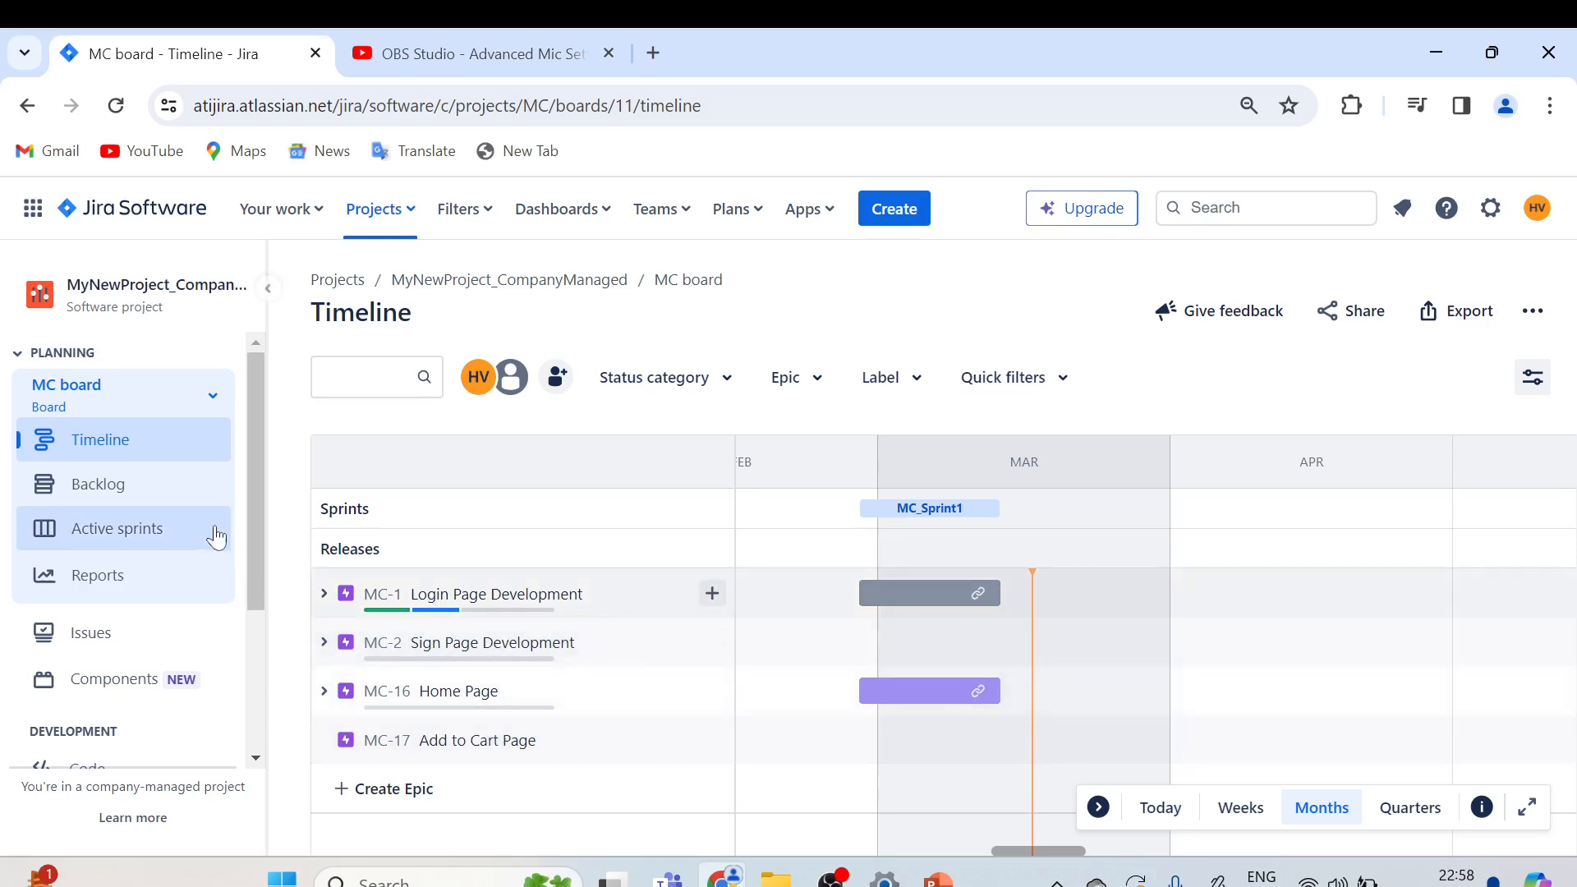
pyautogui.click(132, 483)
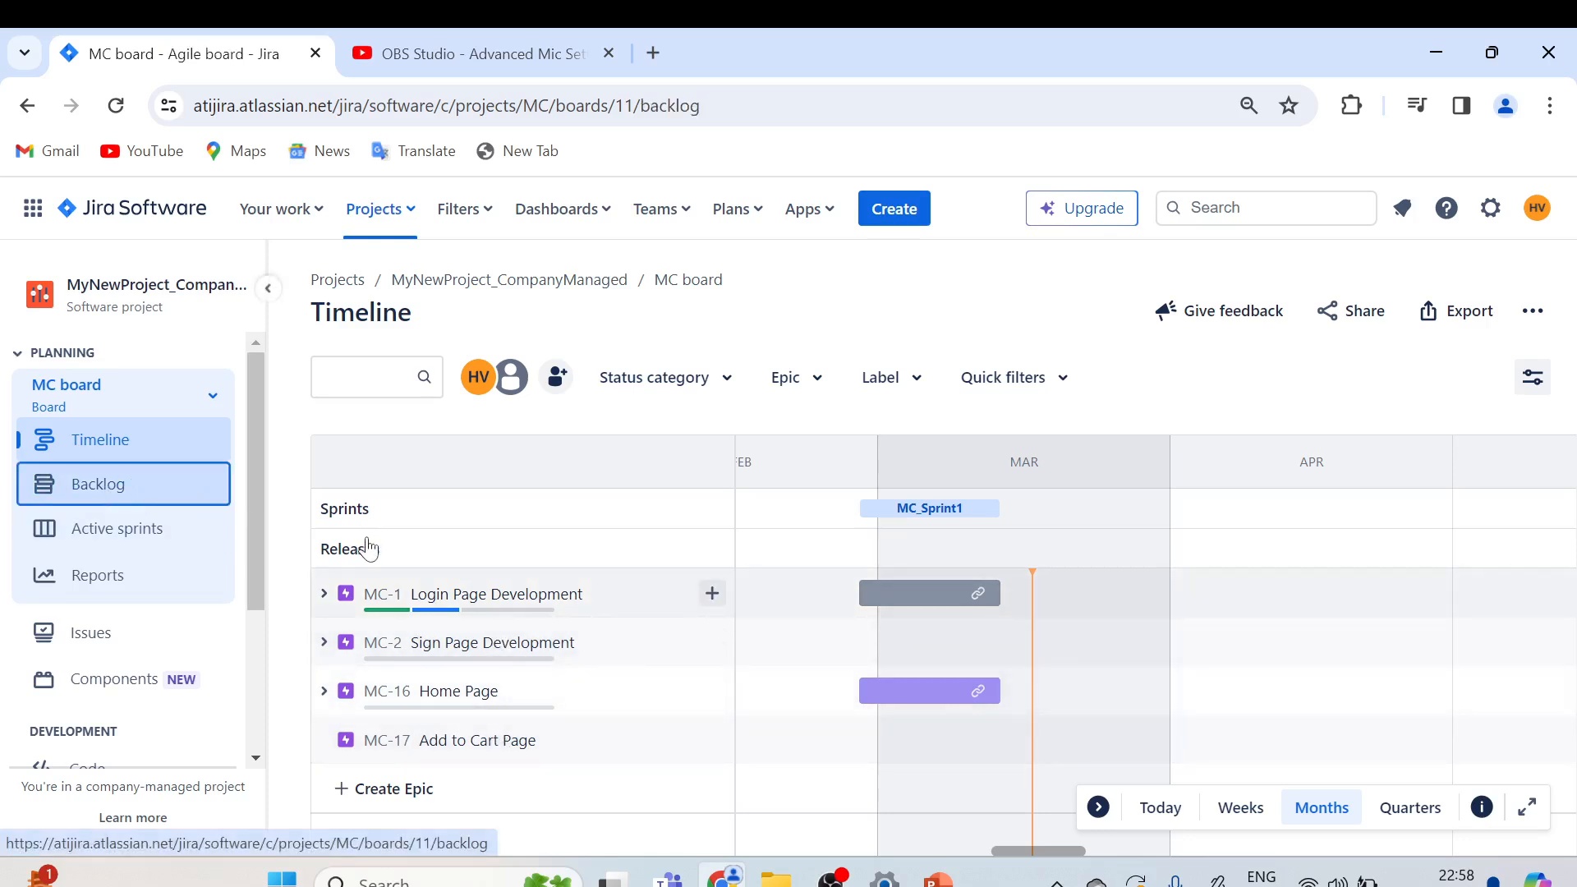
pyautogui.scroll(-2, 635, 537)
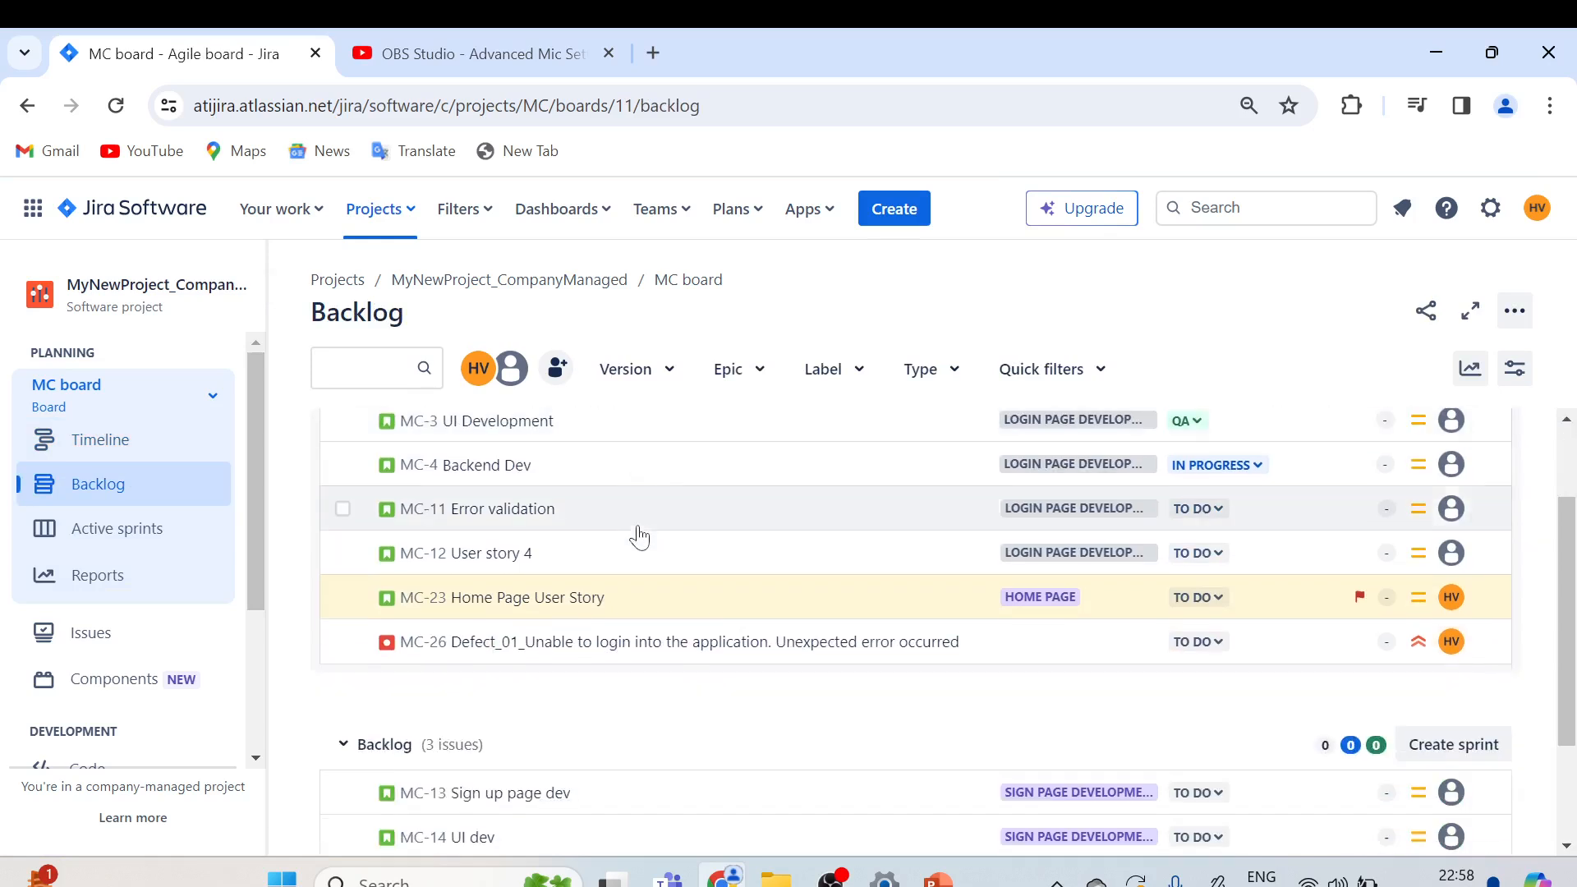
pyautogui.scroll(2, 649, 535)
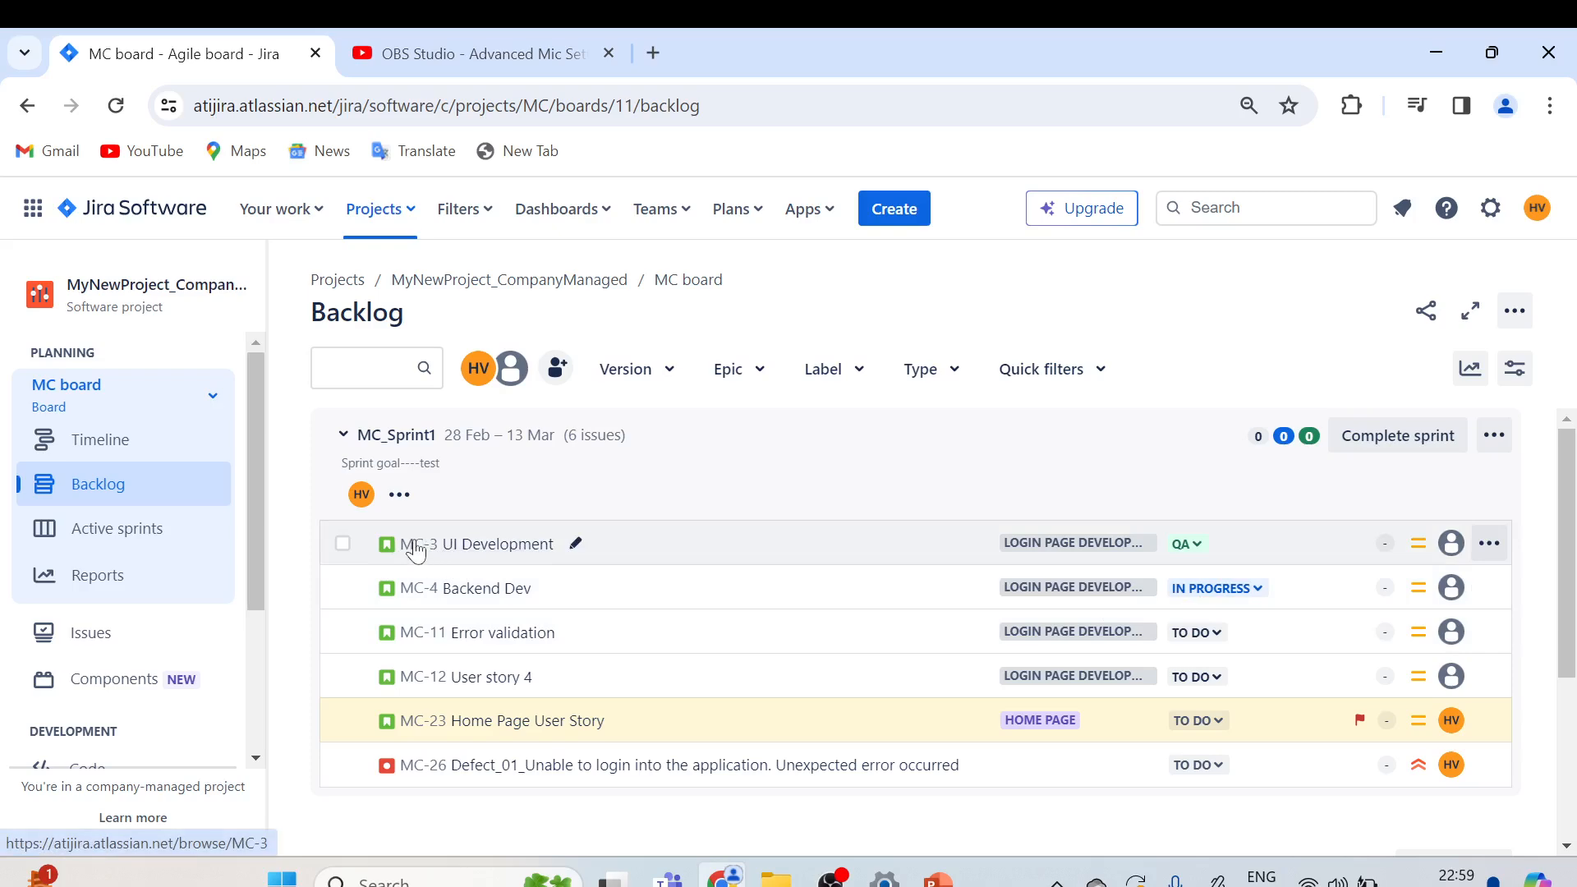
pyautogui.rightClick(468, 558)
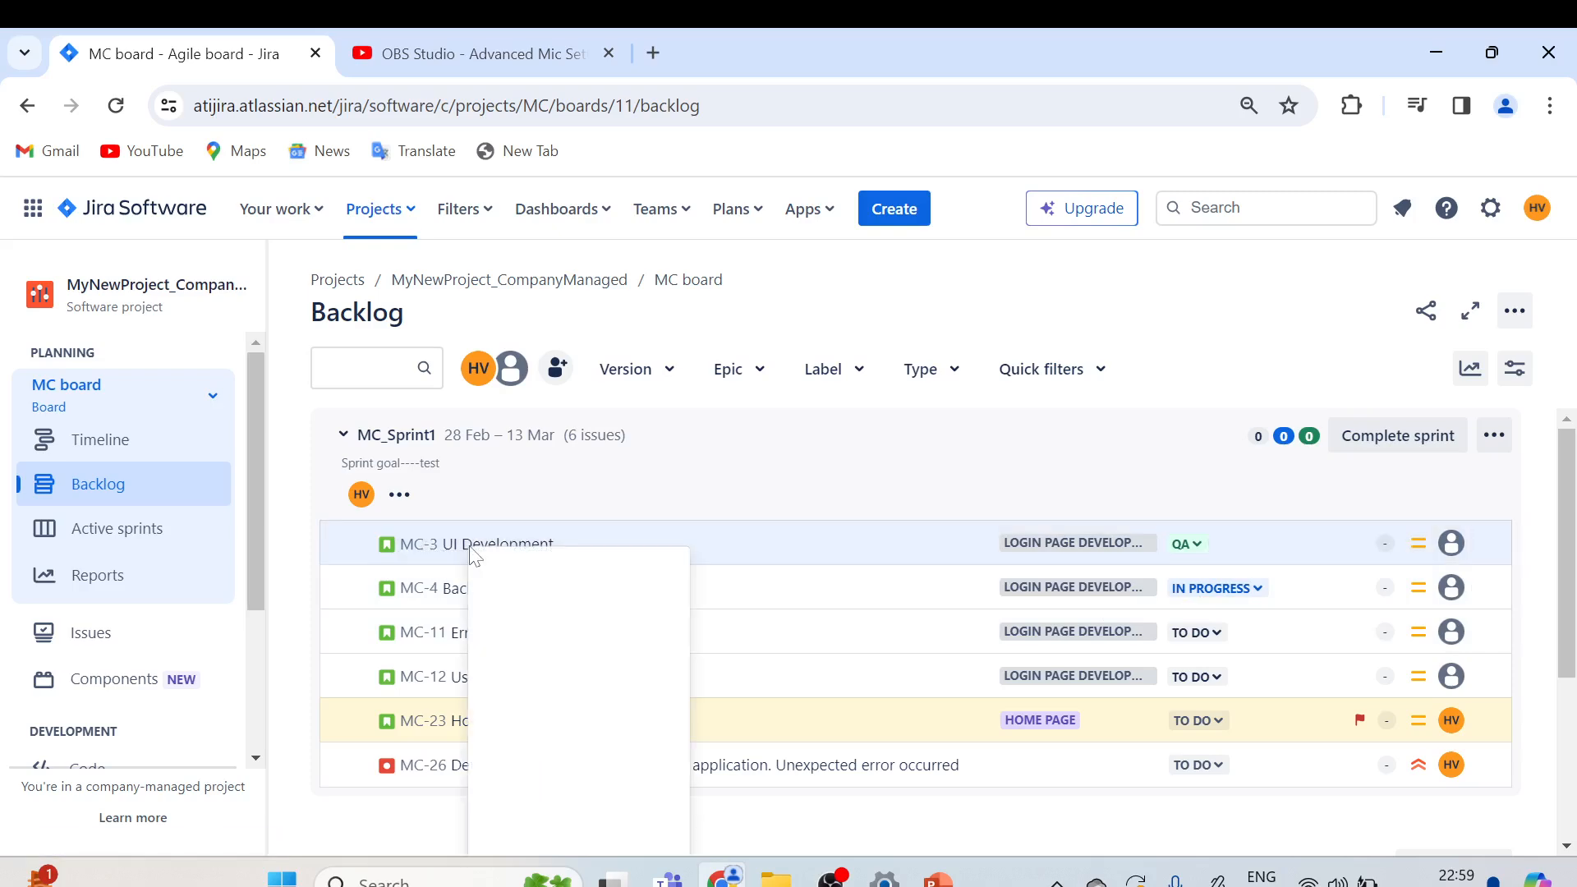
pyautogui.moveTo(490, 566)
pyautogui.click(560, 469)
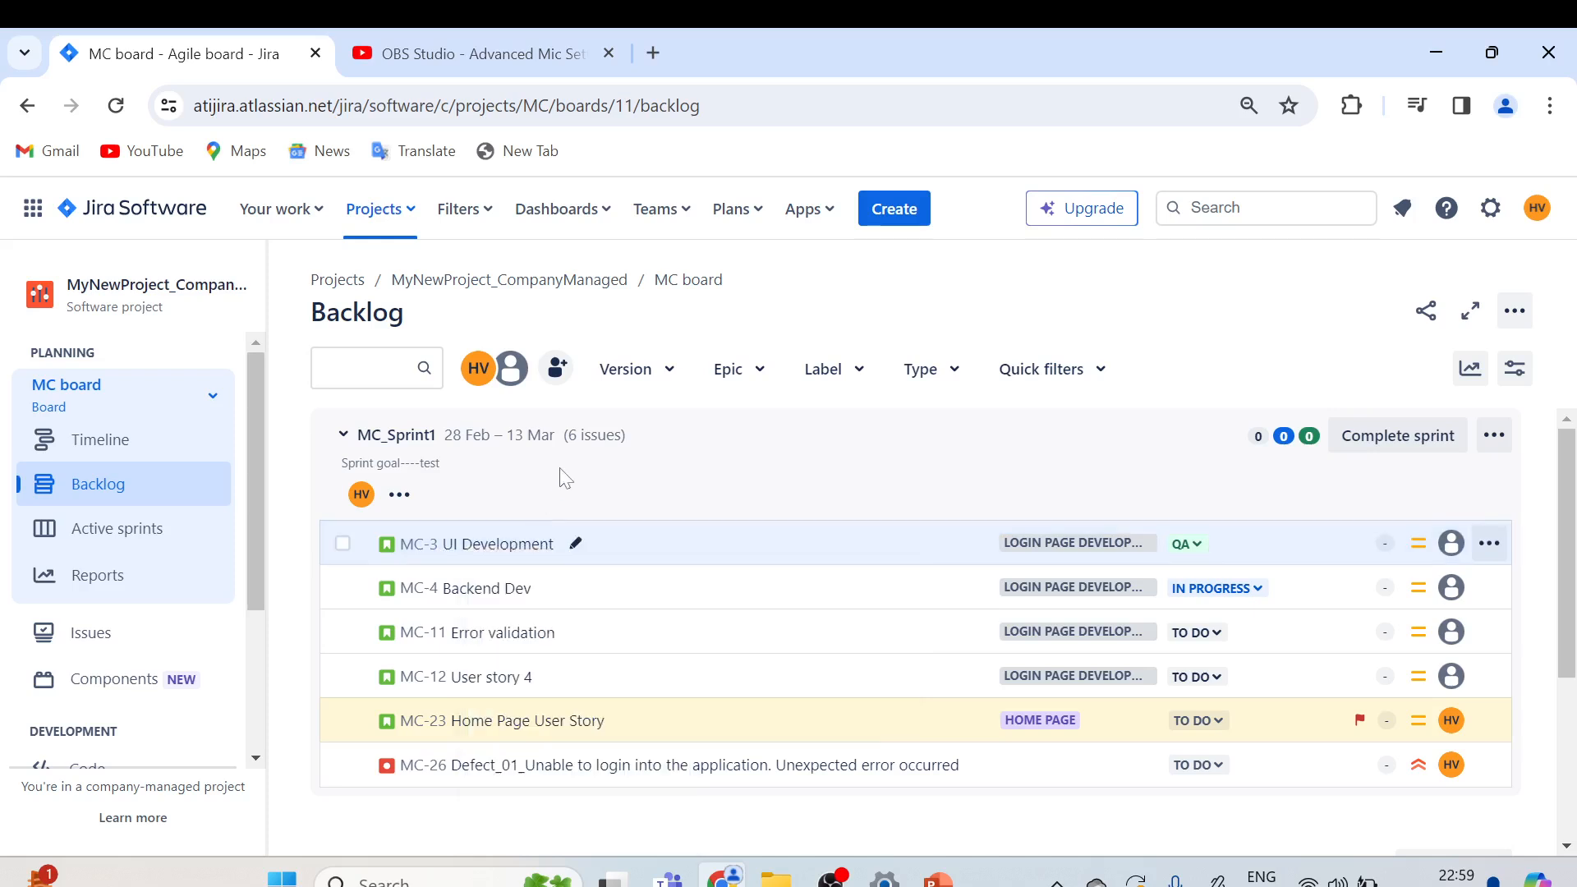
# Step: Open the MC-3 UI Development story from the backlog in a new browser tab and switch to it
pyautogui.click(416, 545)
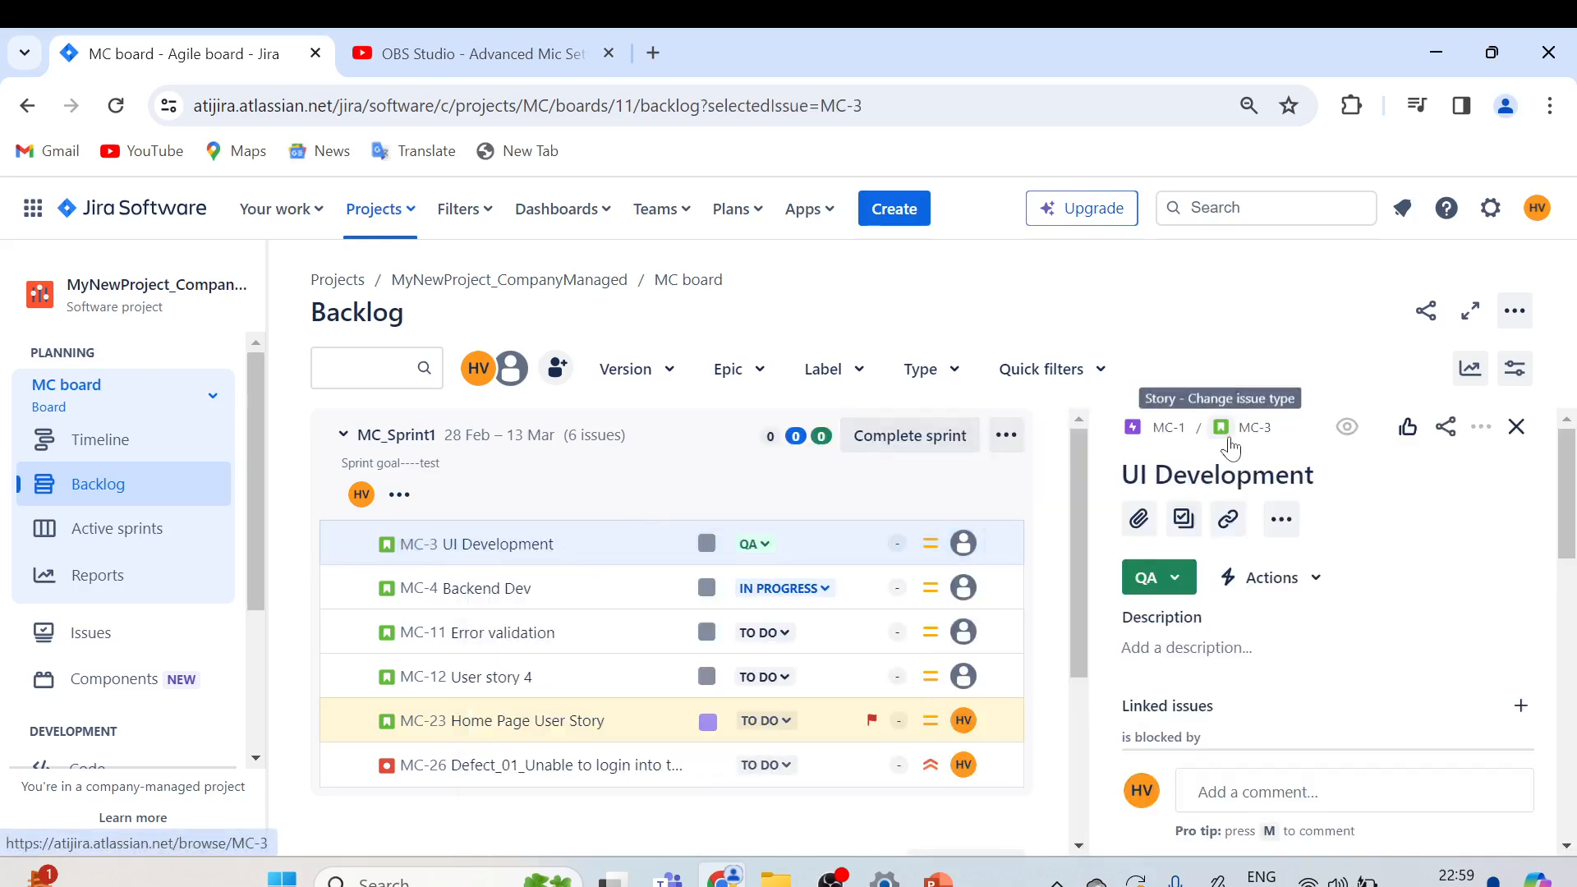
pyautogui.rightClick(1253, 429)
pyautogui.click(1339, 454)
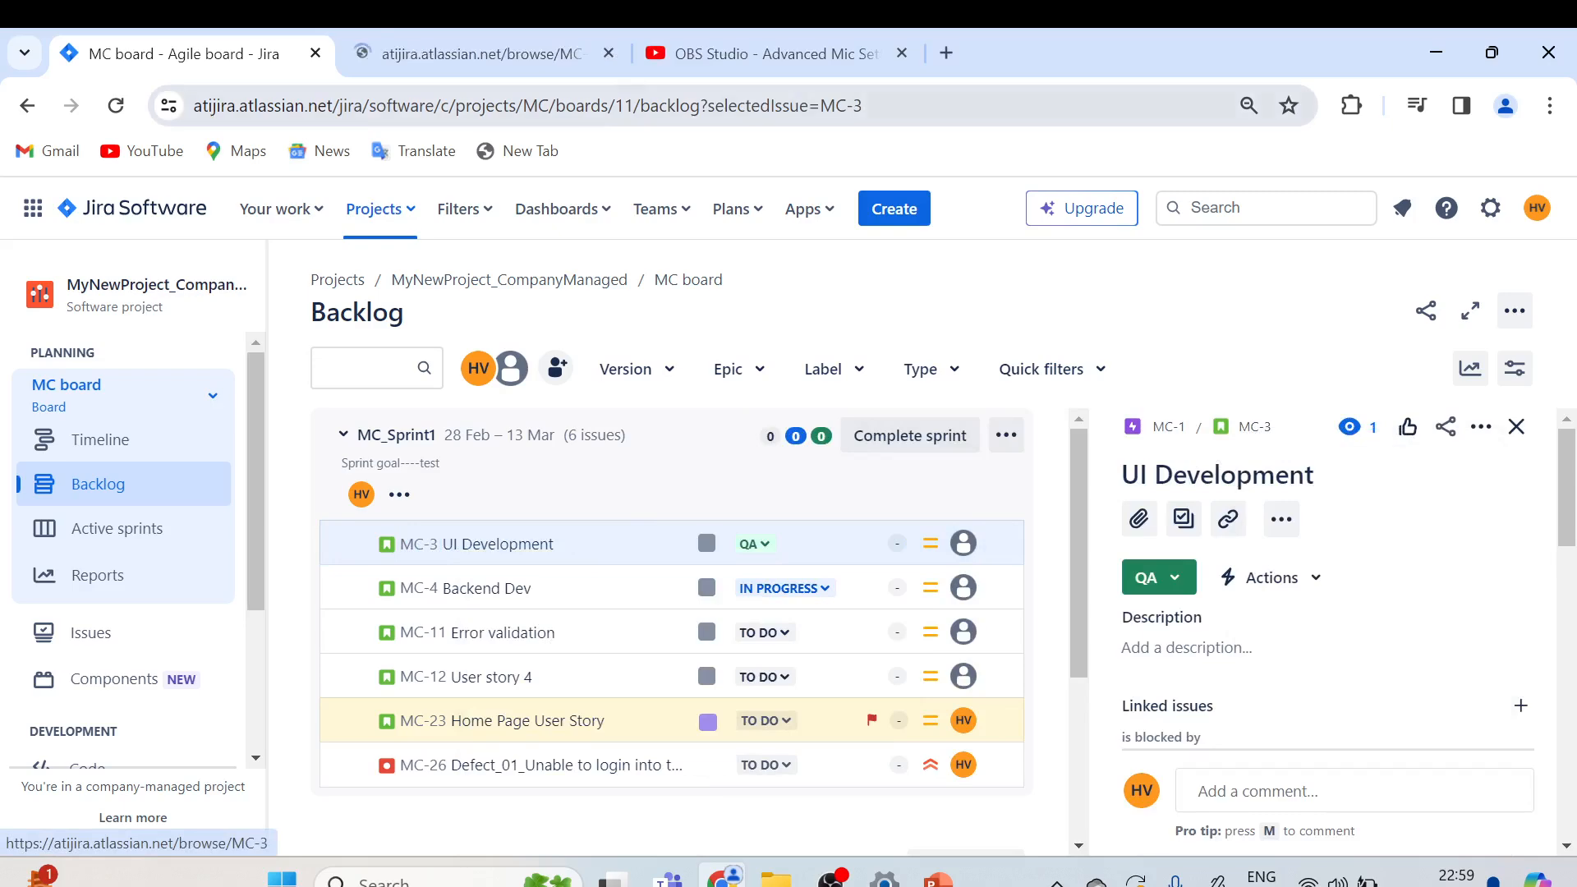
pyautogui.click(495, 47)
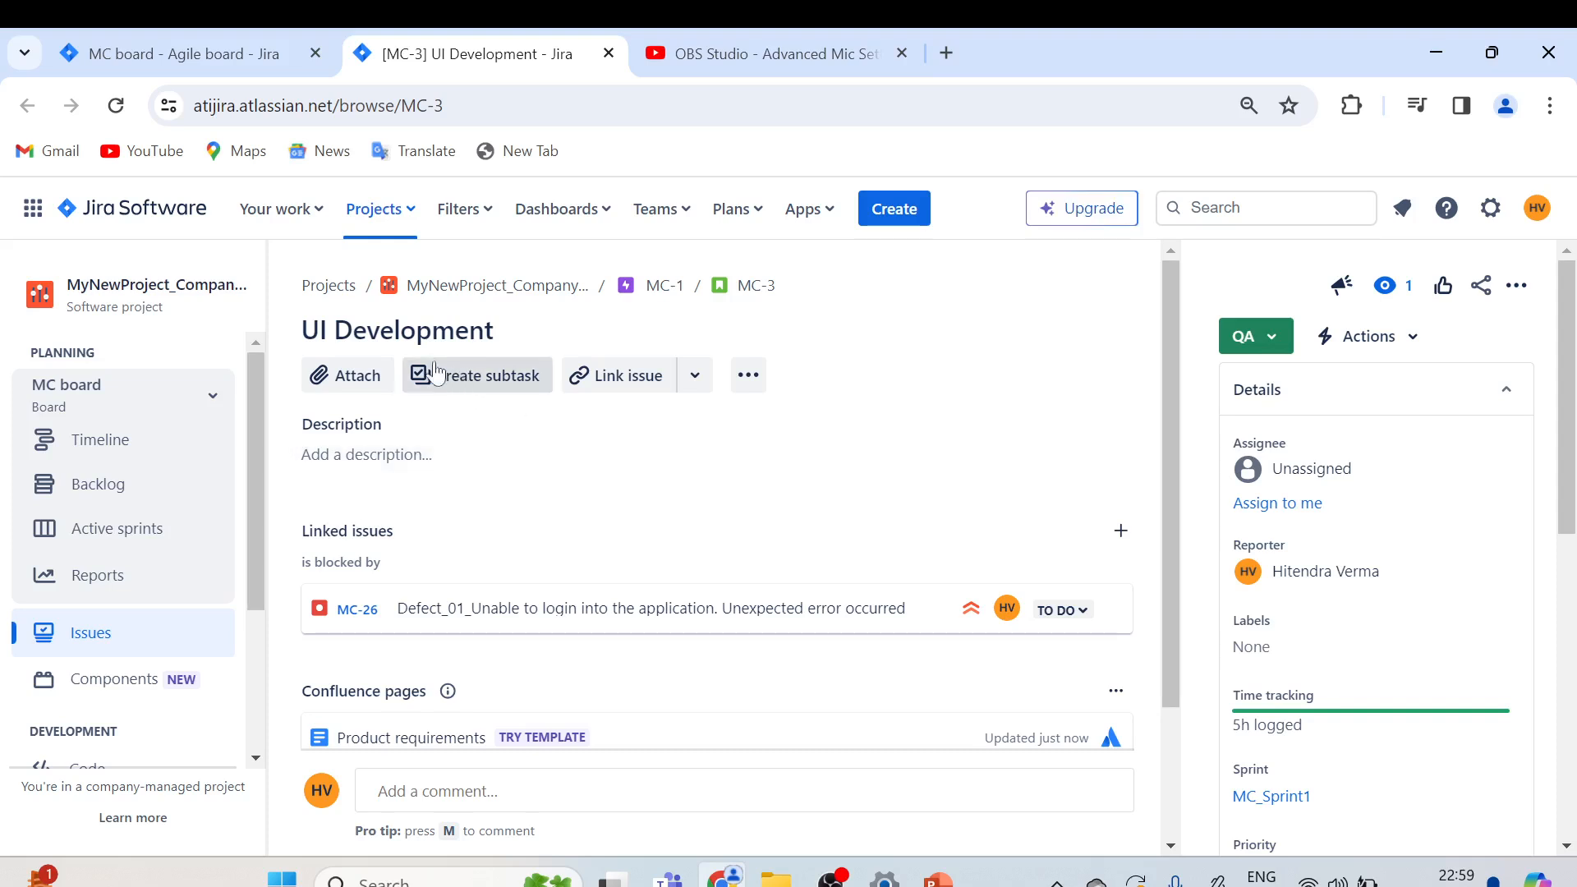
# Step: Examine the MC-3 story's title, description, linked issues and activity section without saving any edits
pyautogui.scroll(-2, 553, 486)
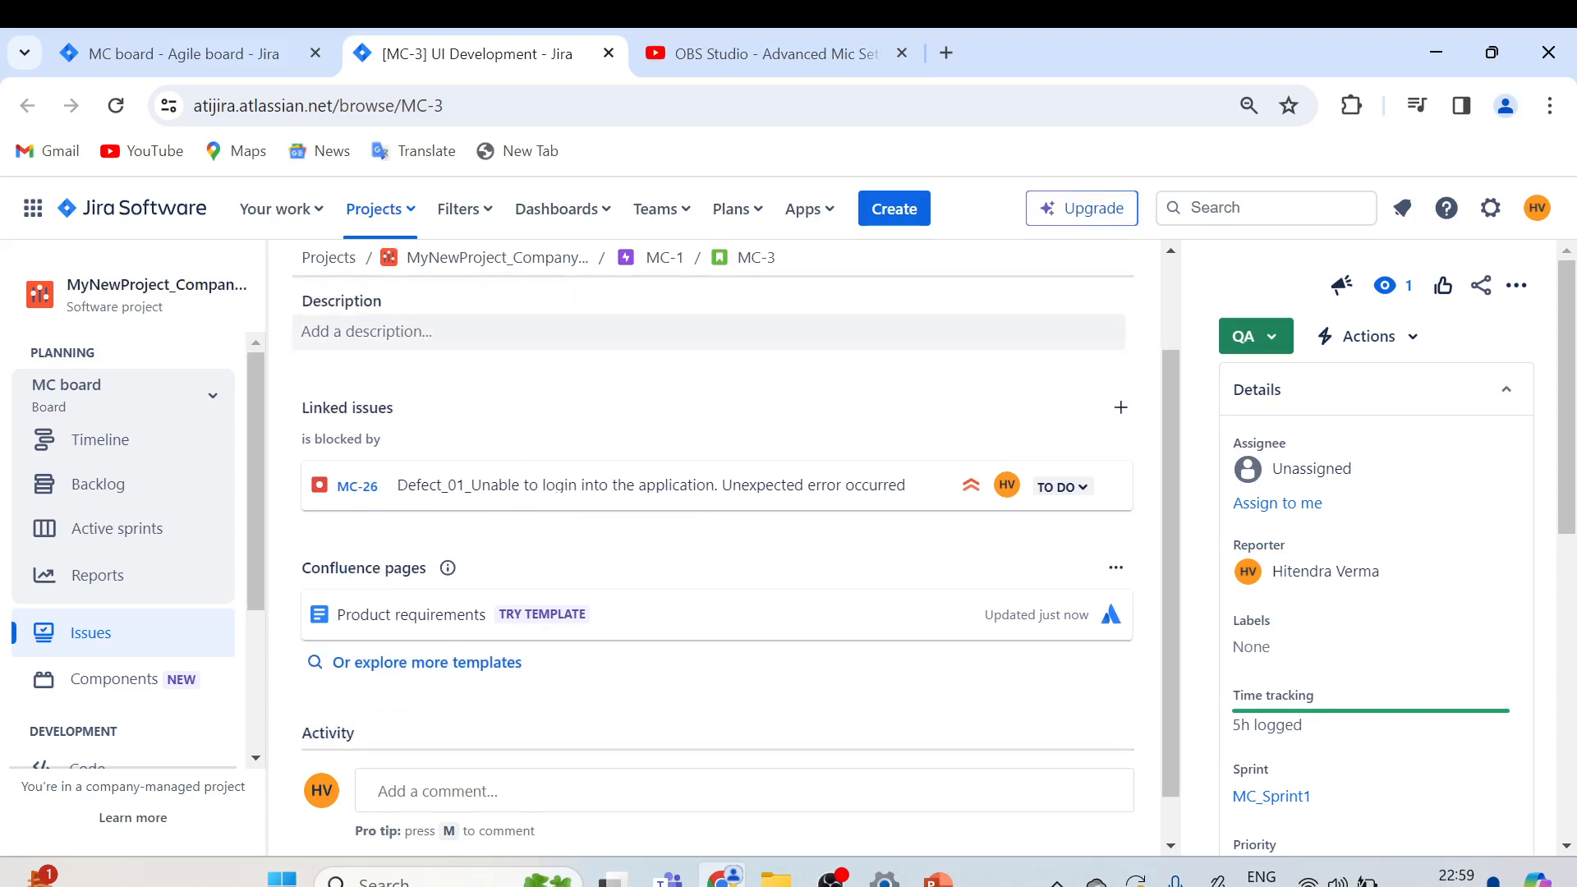
pyautogui.scroll(-1, 416, 370)
pyautogui.click(533, 395)
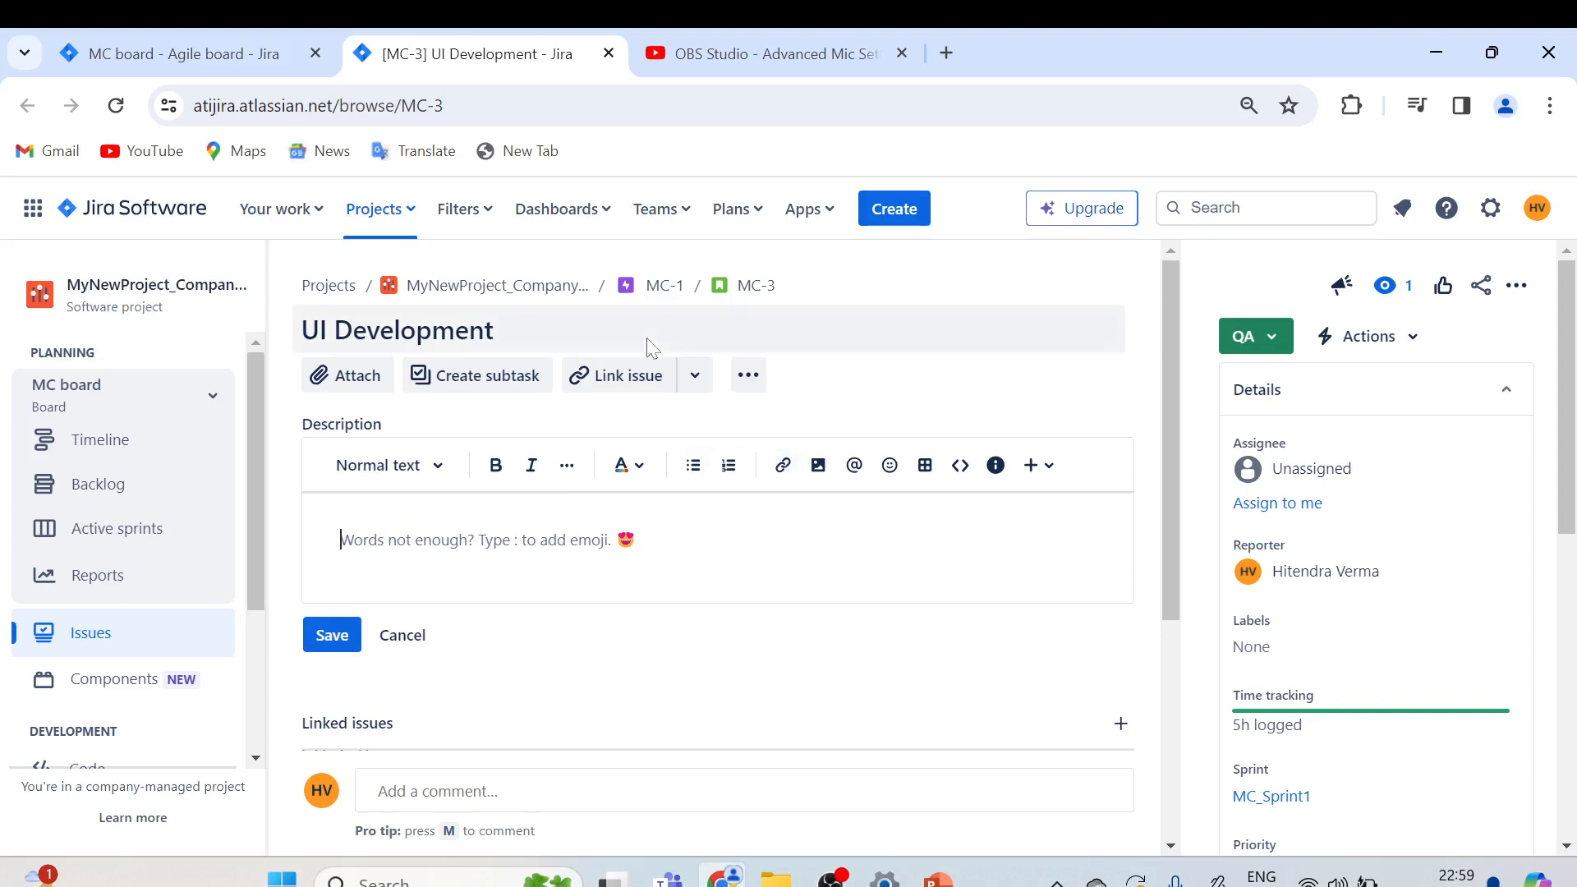
pyautogui.moveTo(302, 329); pyautogui.dragTo(485, 327)
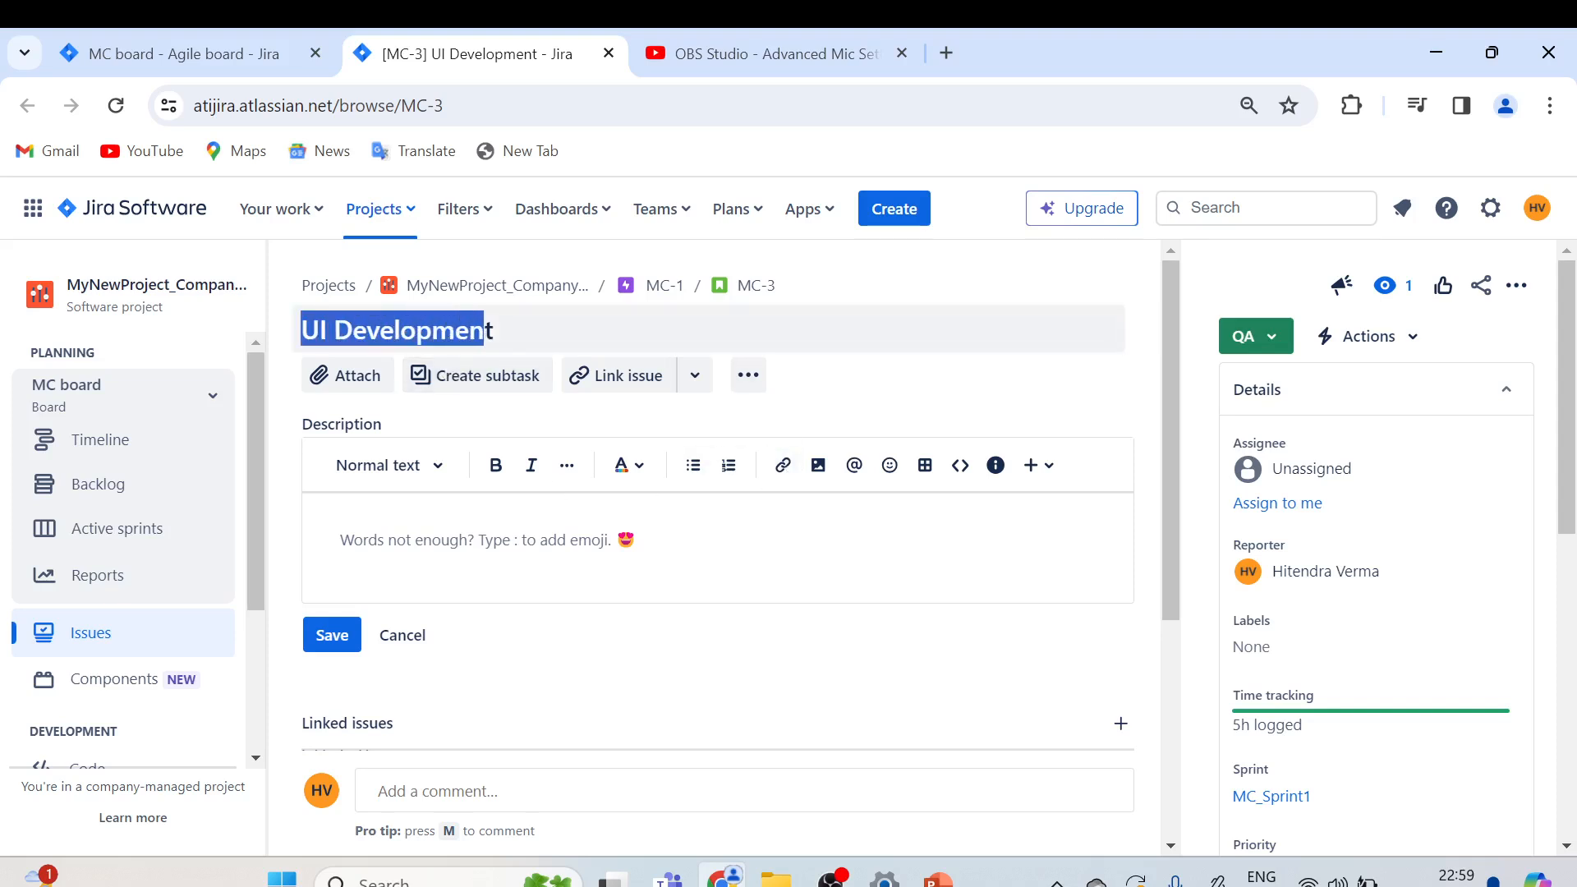
pyautogui.scroll(-1, 743, 408)
pyautogui.scroll(-1, 743, 408)
pyautogui.scroll(2, 696, 492)
pyautogui.scroll(-3, 834, 386)
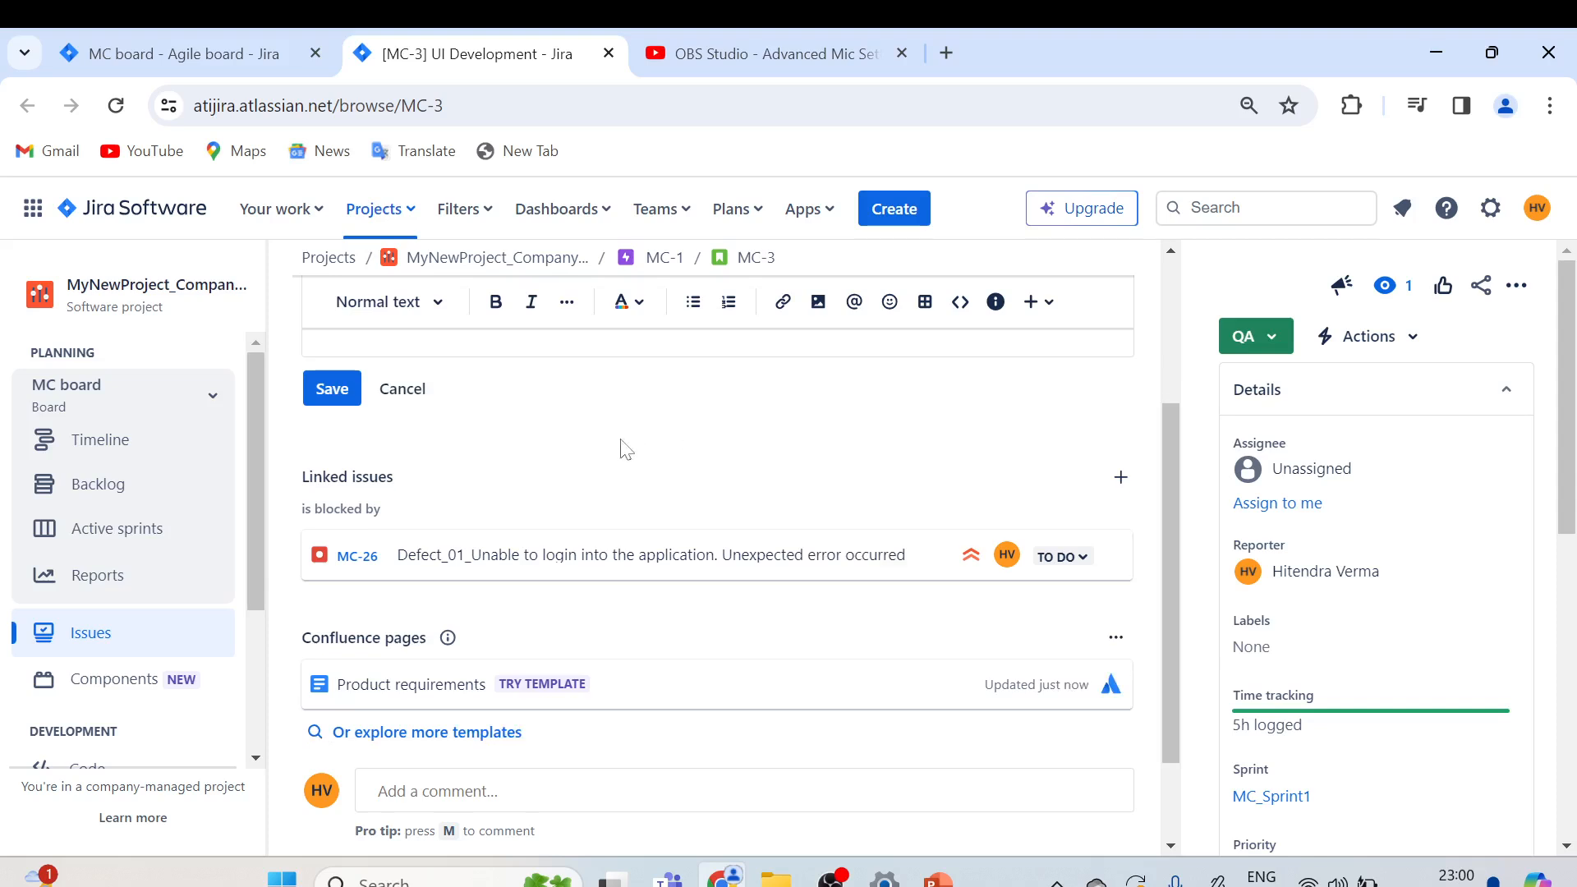
pyautogui.click(404, 389)
pyautogui.moveTo(633, 451)
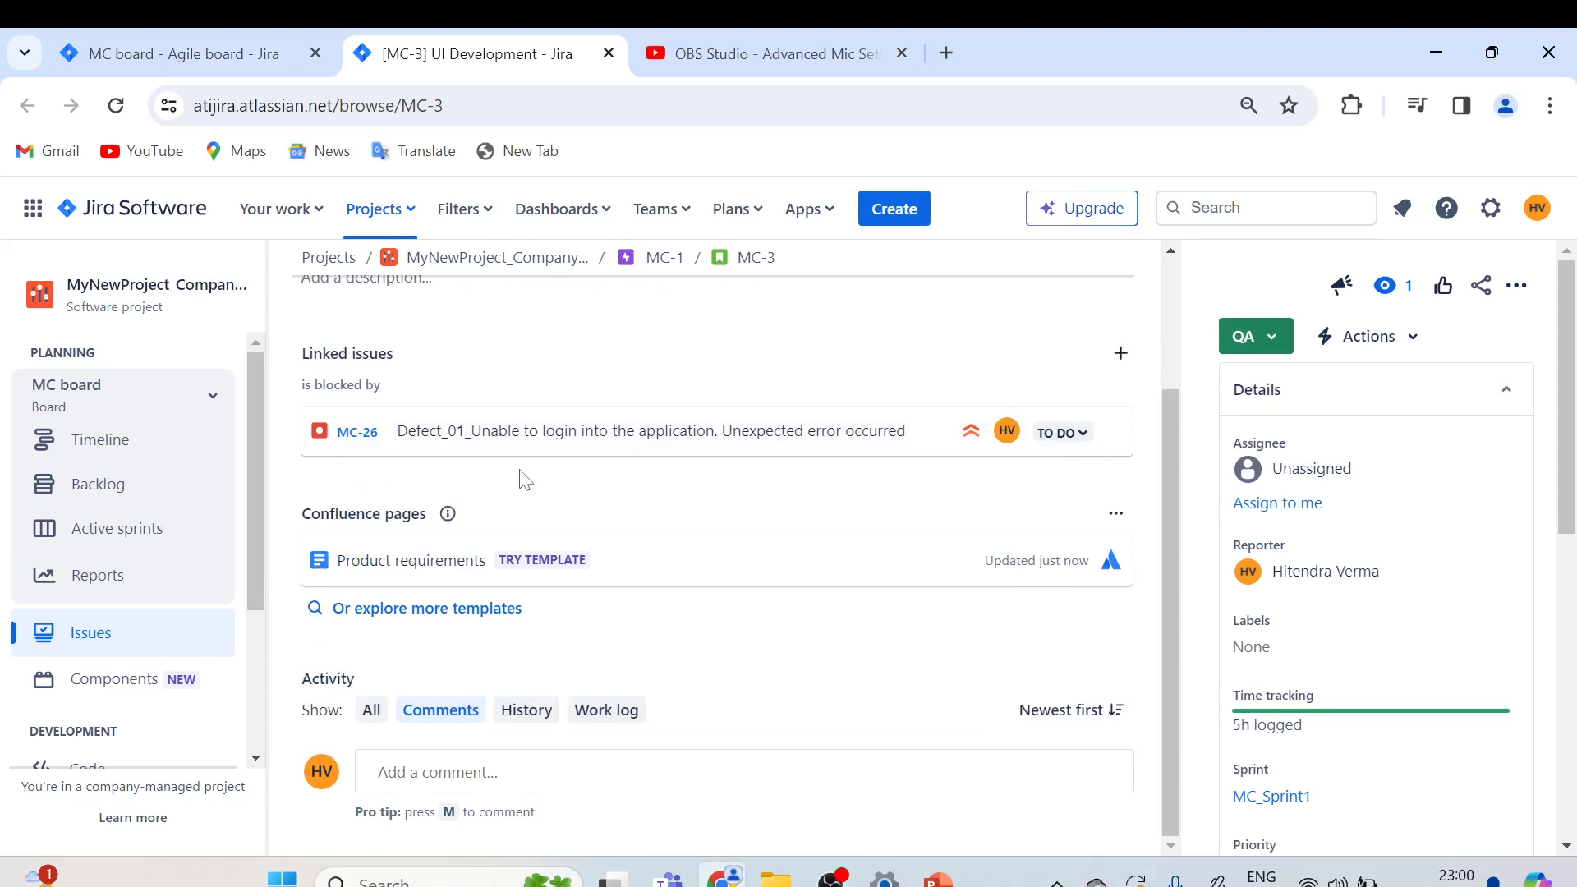
pyautogui.scroll(2, 694, 497)
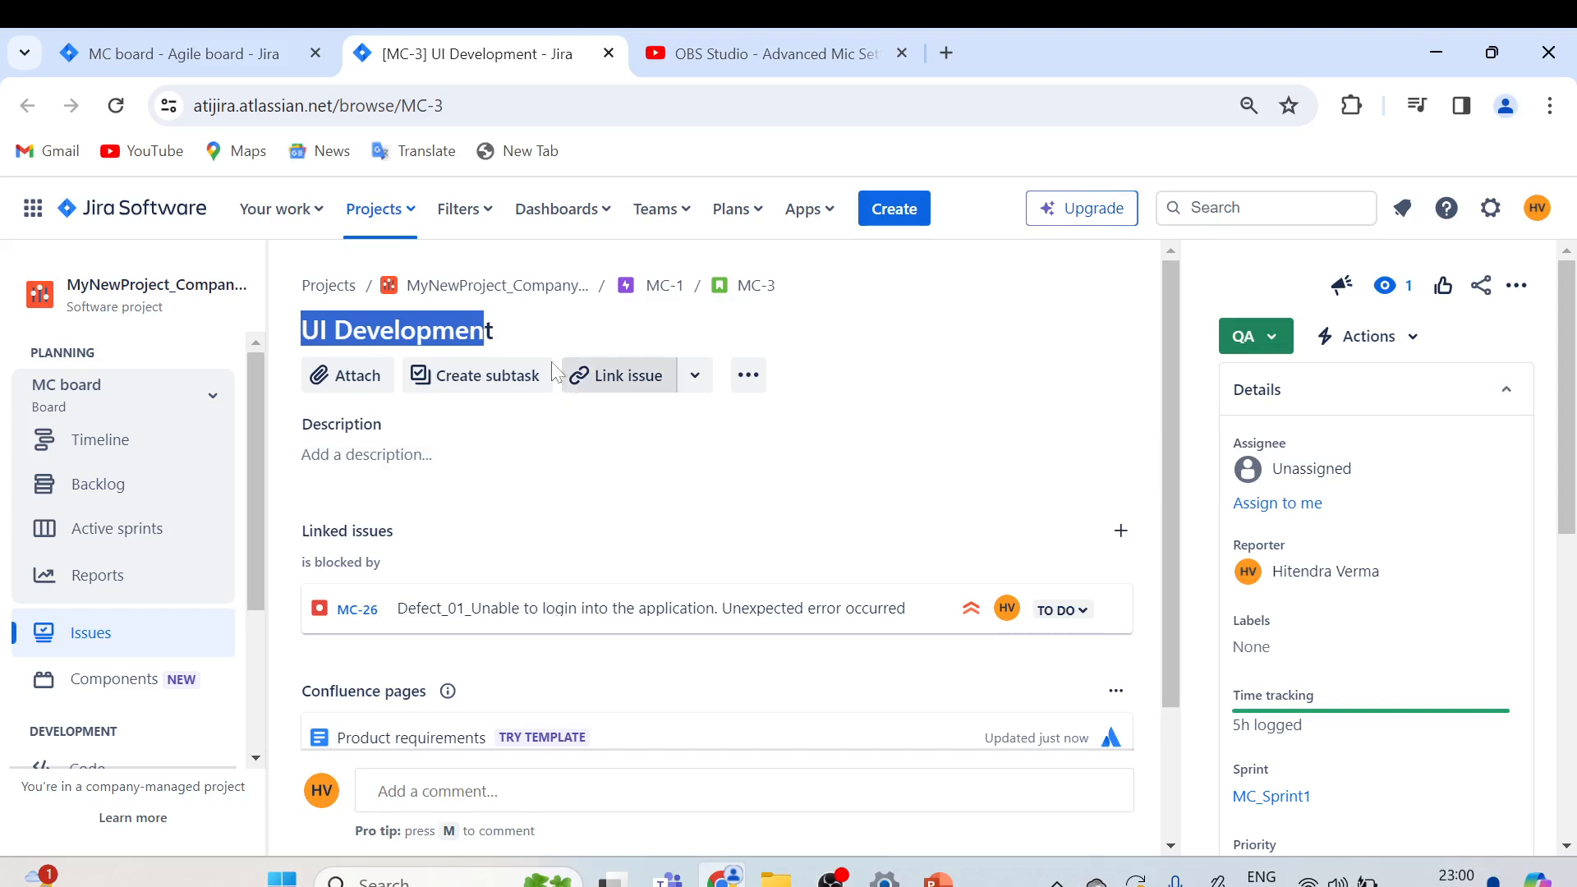
pyautogui.click(514, 326)
pyautogui.click(1018, 271)
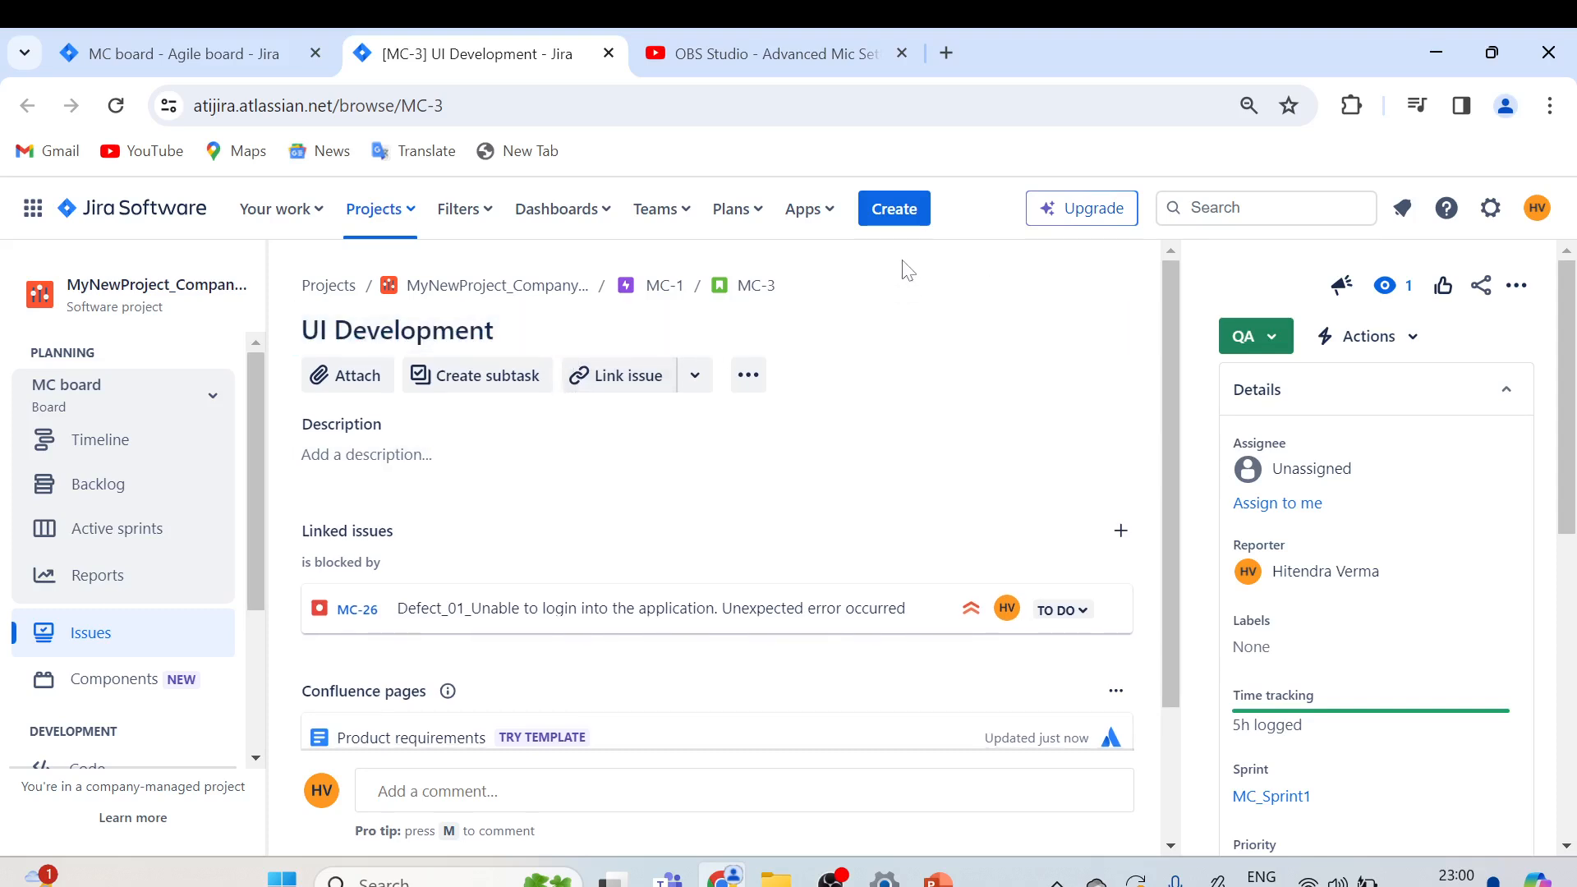
# Step: Start creating a new issue in MyNewProject_CompanyManaged with the issue type Task
pyautogui.click(885, 210)
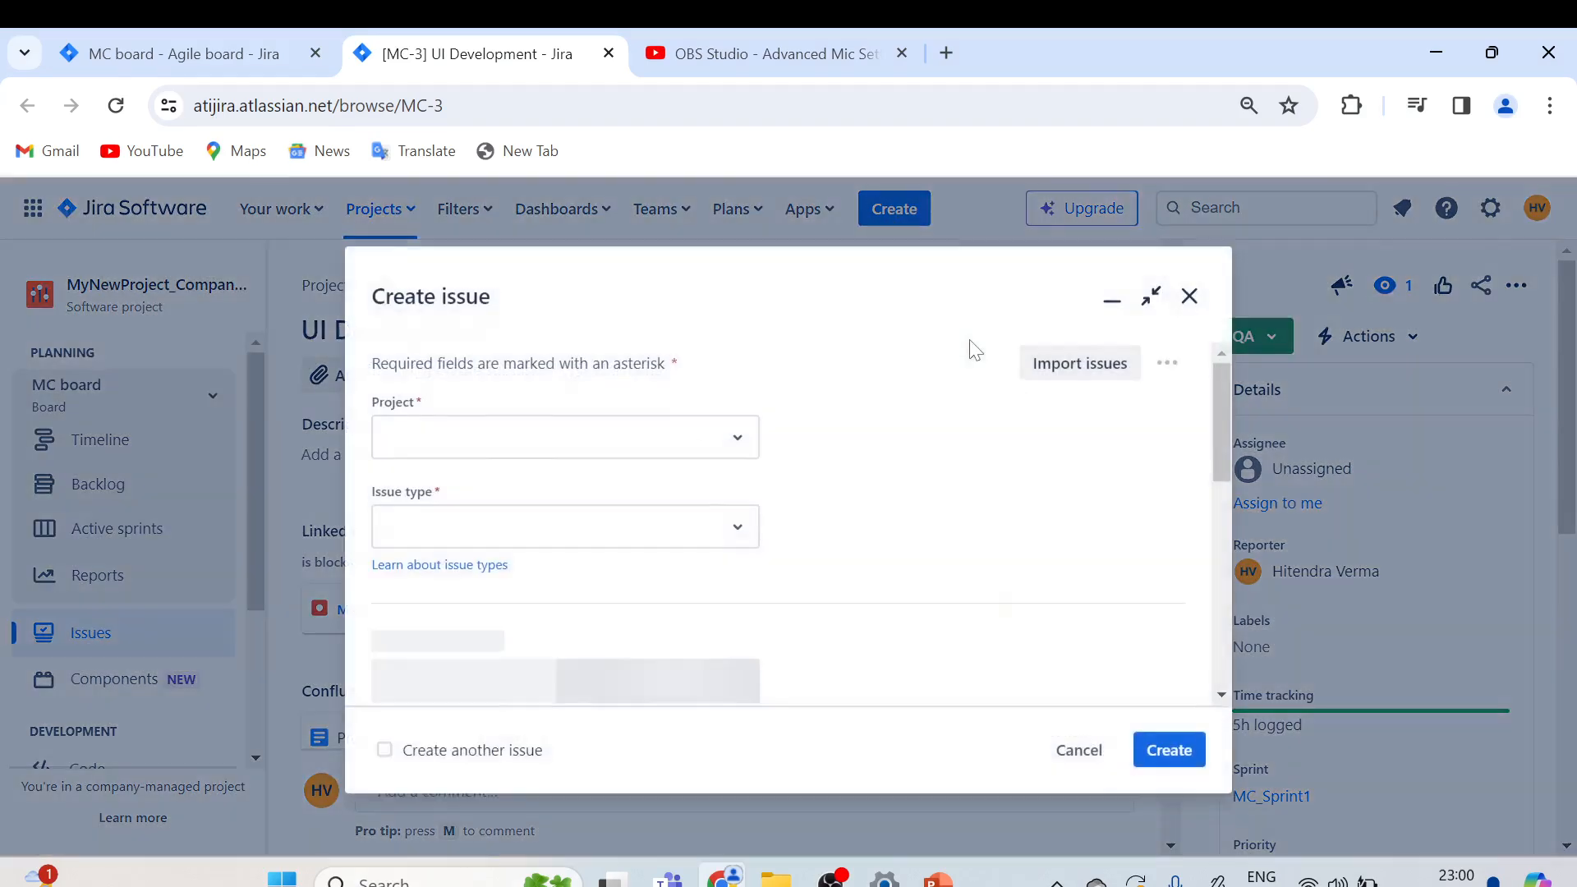
pyautogui.click(523, 530)
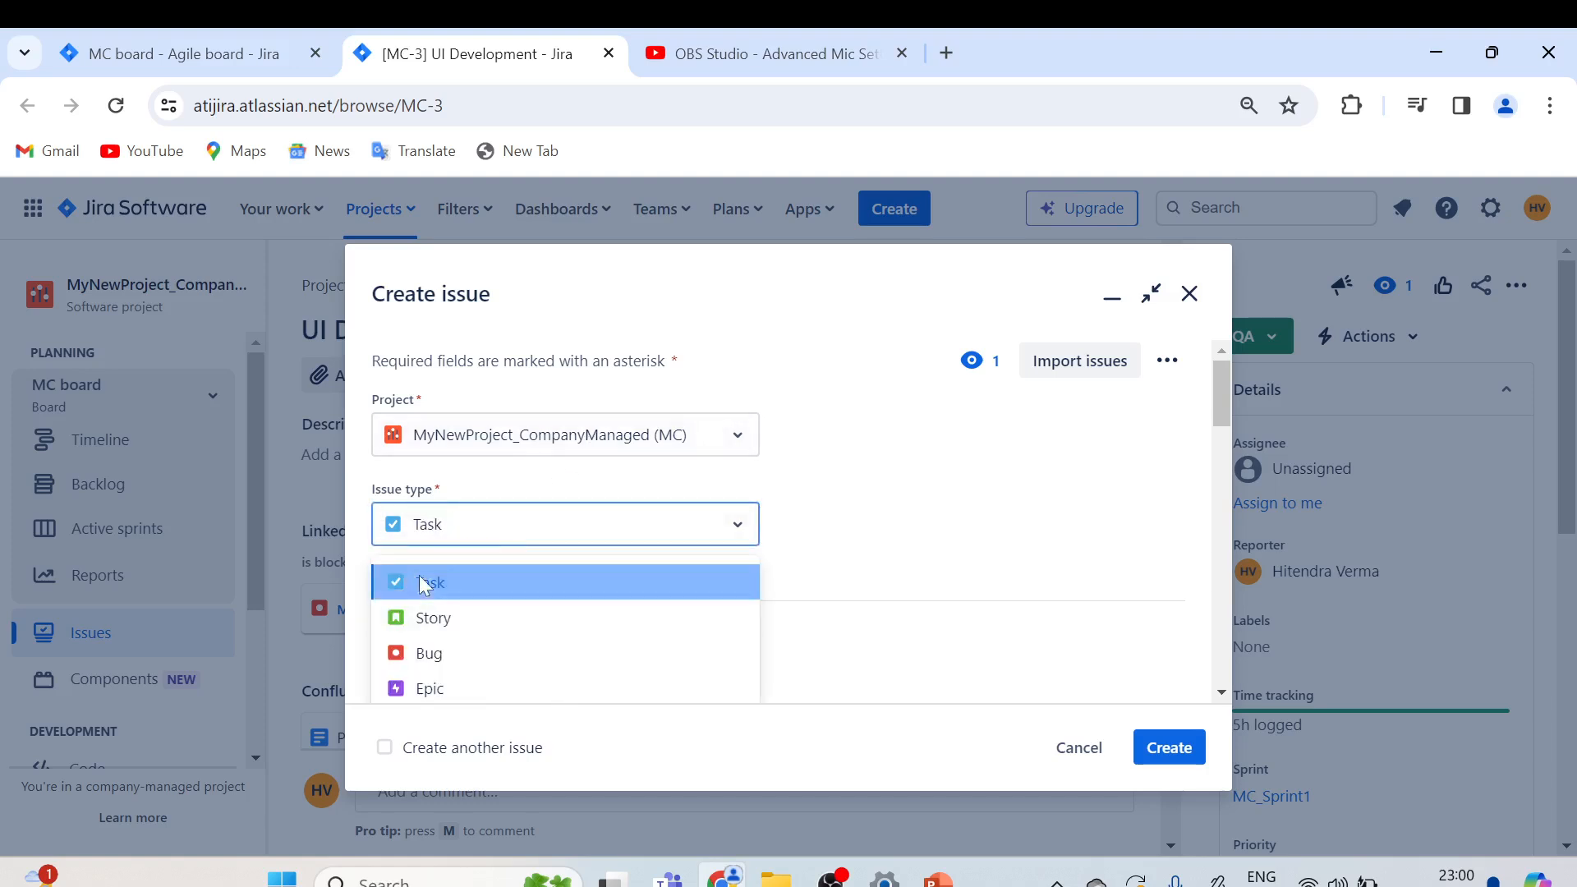
pyautogui.click(473, 584)
pyautogui.click(450, 529)
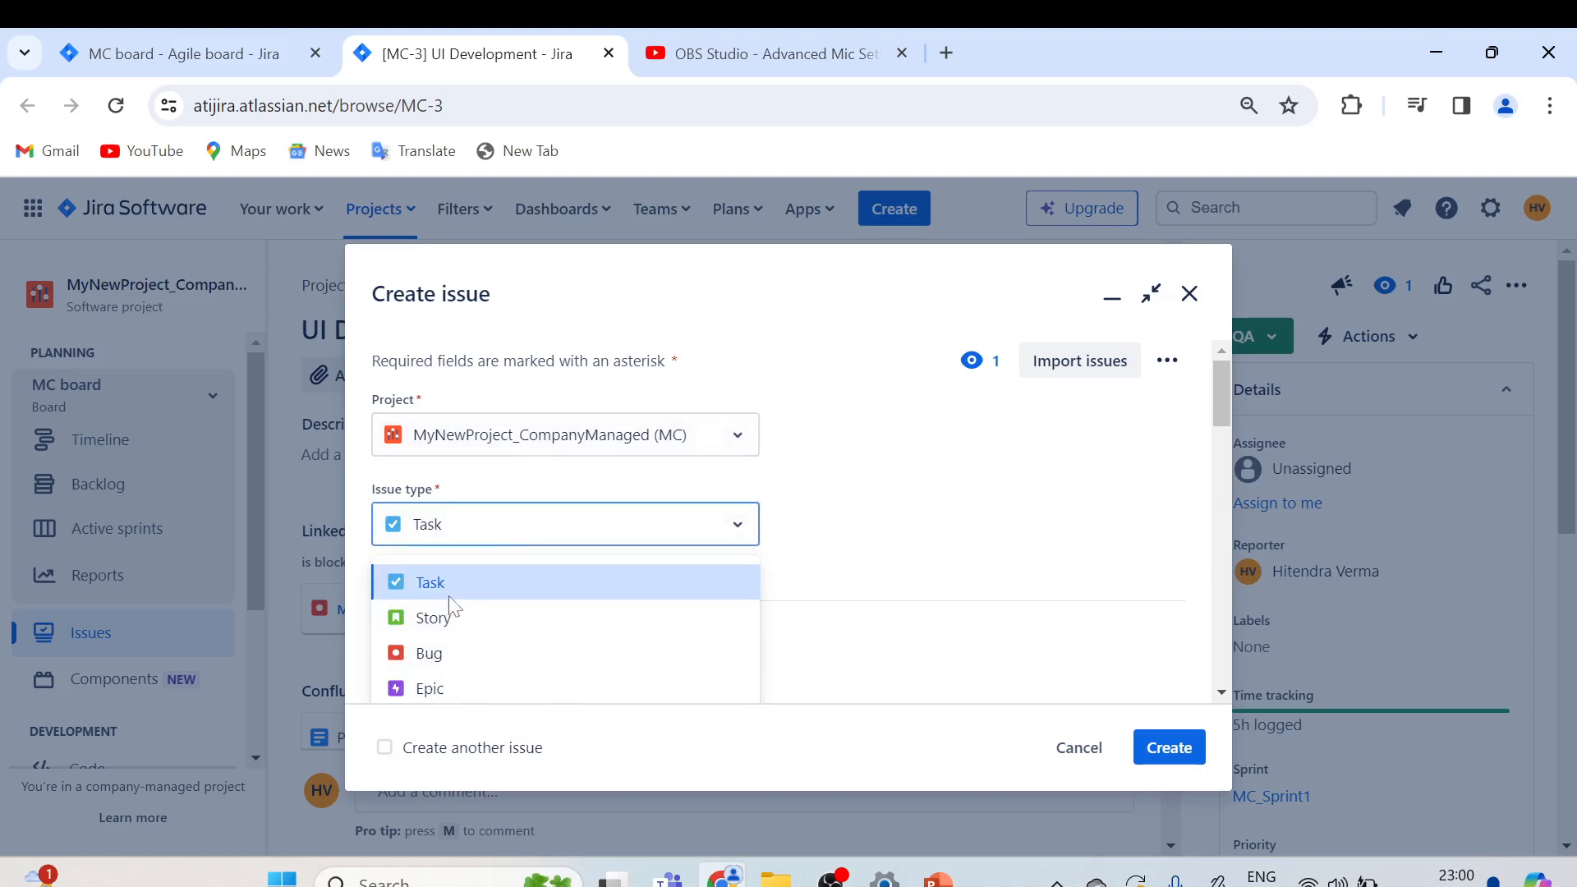
pyautogui.click(436, 585)
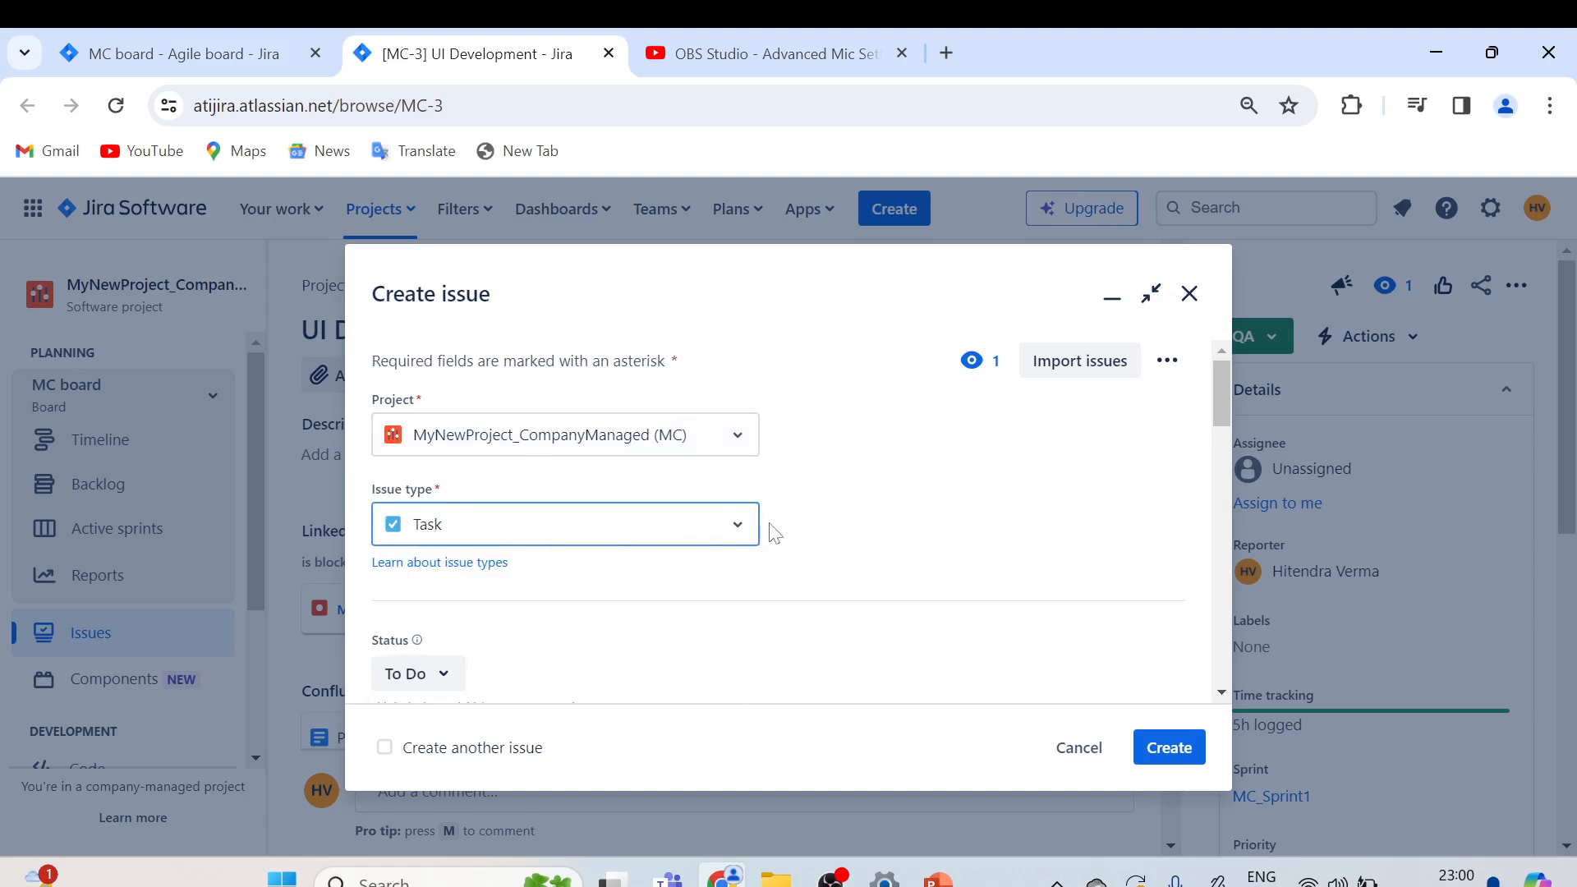
# Step: Enter "Update Project Documents" as the new task's summary
pyautogui.scroll(-3, 739, 509)
pyautogui.click(517, 538)
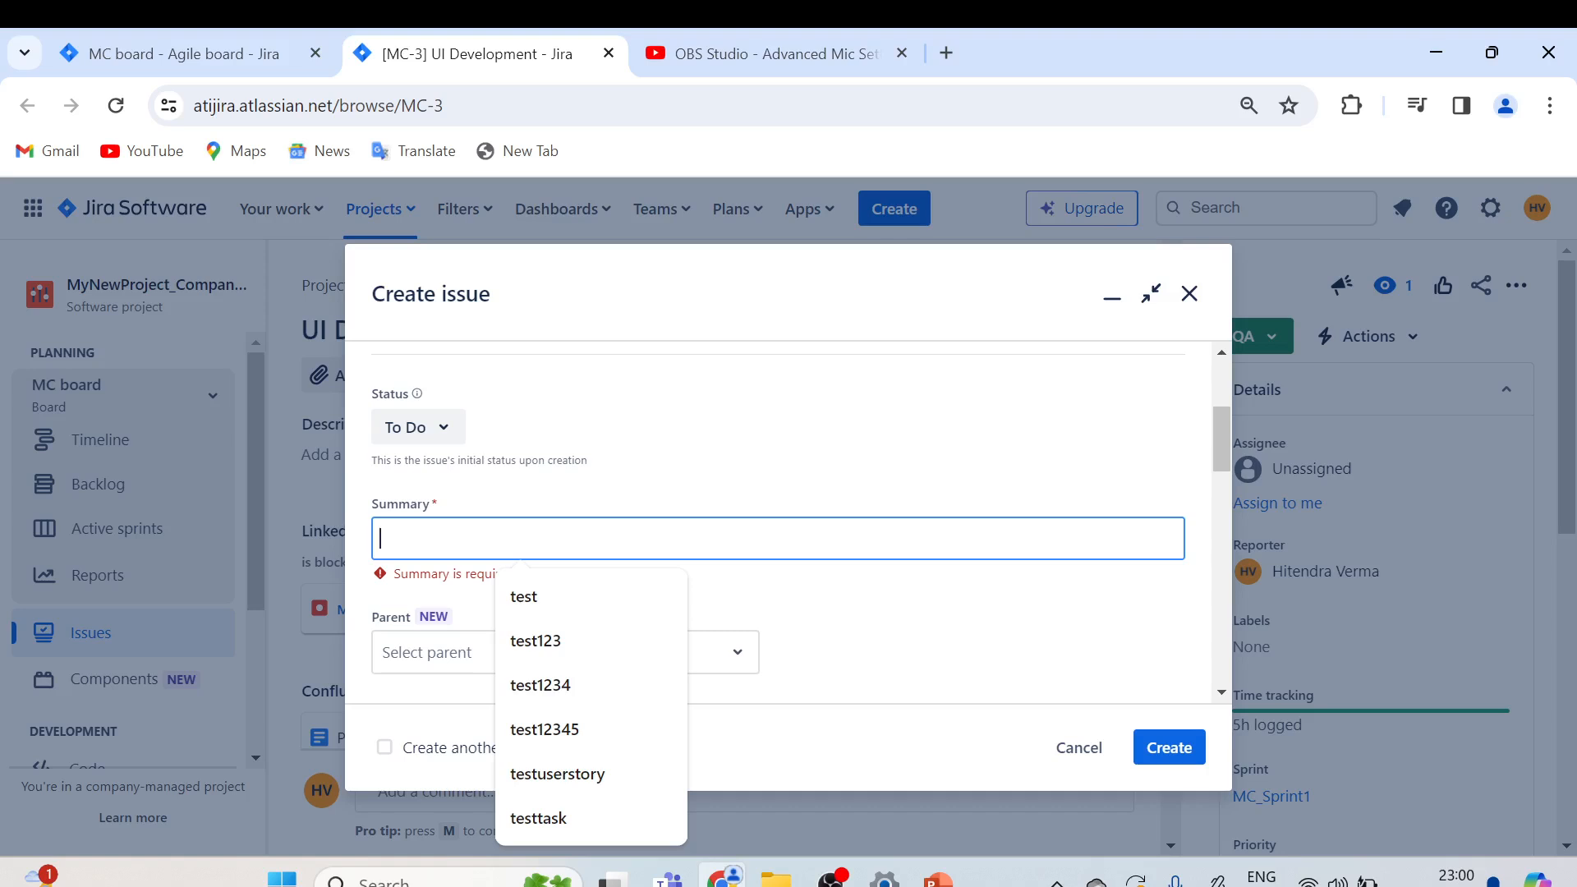
pyautogui.write('Pro')
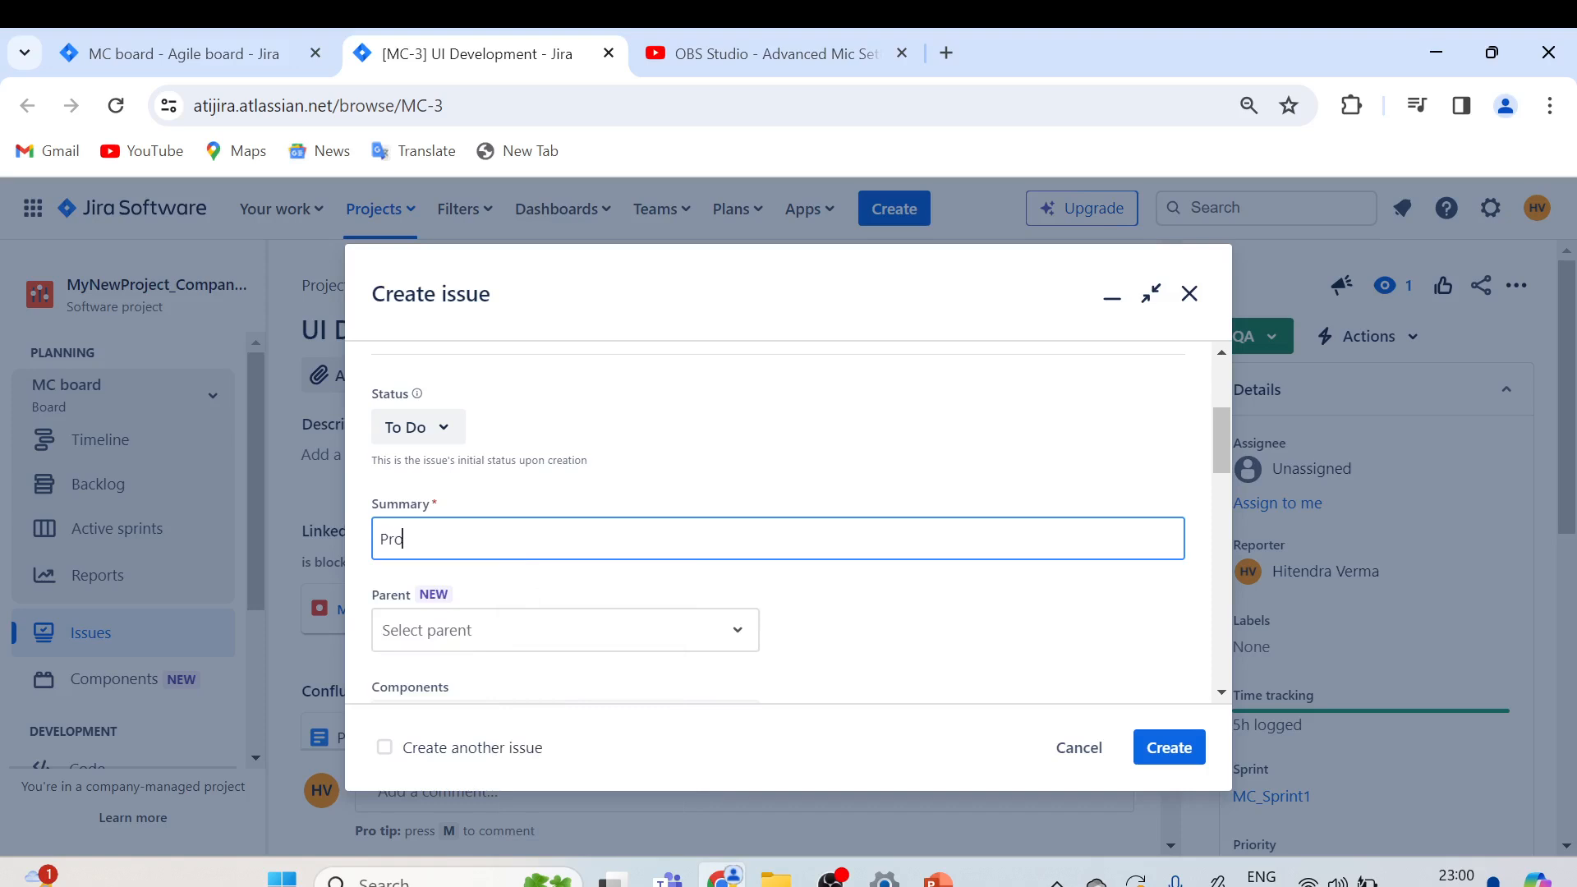
pyautogui.write('j')
pyautogui.press('BackSpace')
pyautogui.press('BackSpace')
pyautogui.press('BackSpace')
pyautogui.press('BackSpace')
pyautogui.write('Update Project Documents')
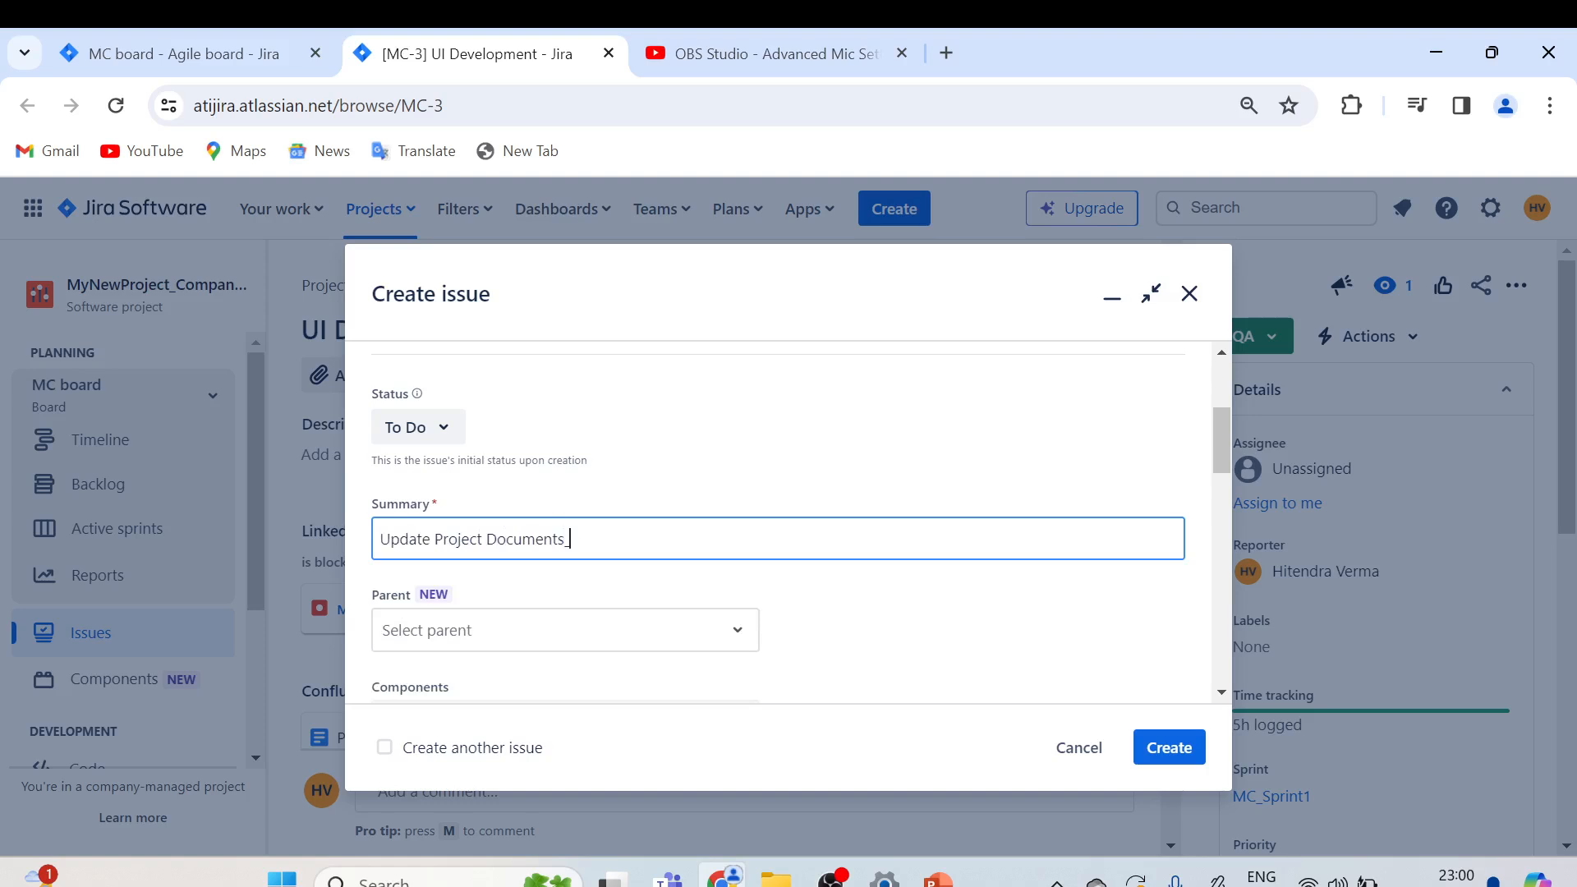
pyautogui.write('_Test plan')
pyautogui.press('BackSpace')
pyautogui.press('BackSpace')
pyautogui.press('BackSpace')
# Step: Write the description "Update Project Documents:" followed by a numbered list of Project Plan, Test plan and Test cases
pyautogui.scroll(-5, 583, 541)
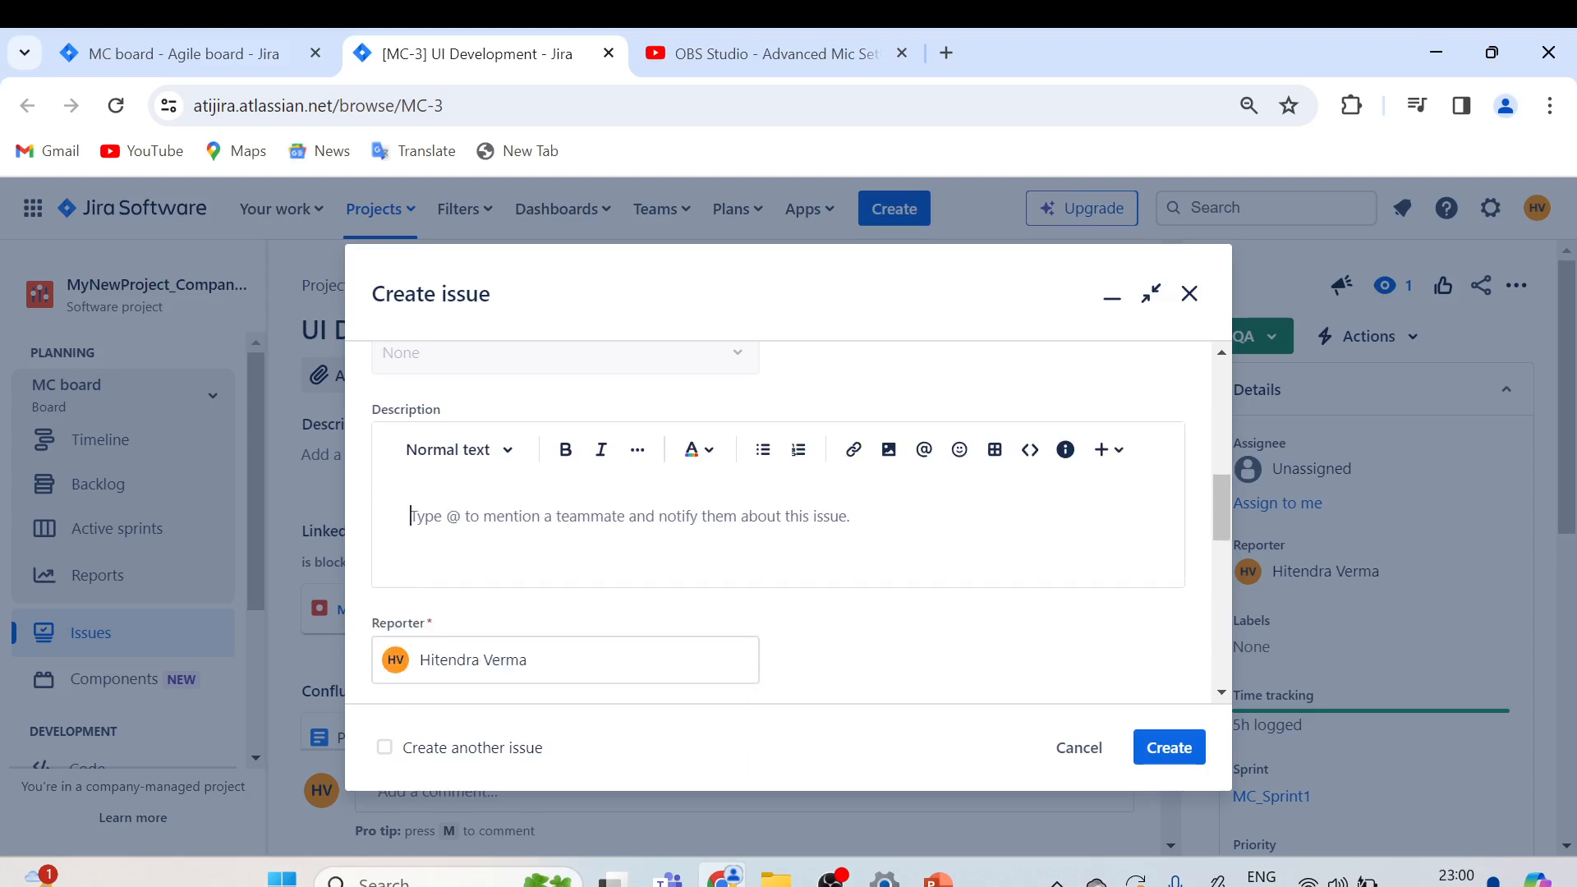
pyautogui.write('Update')
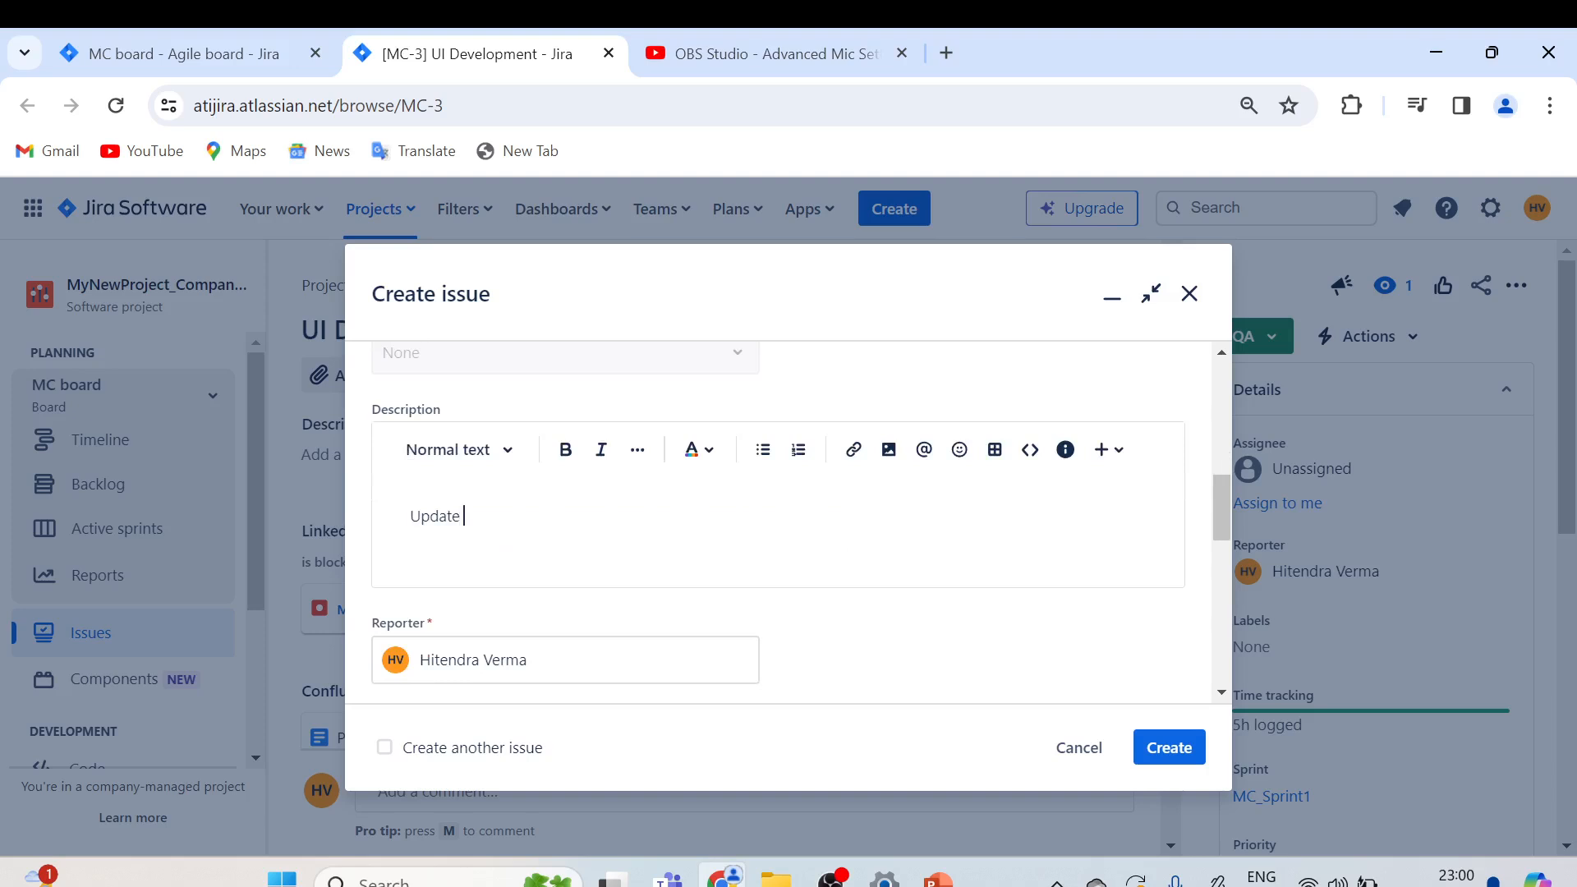
pyautogui.write(' Project Documents:')
pyautogui.press('Return')
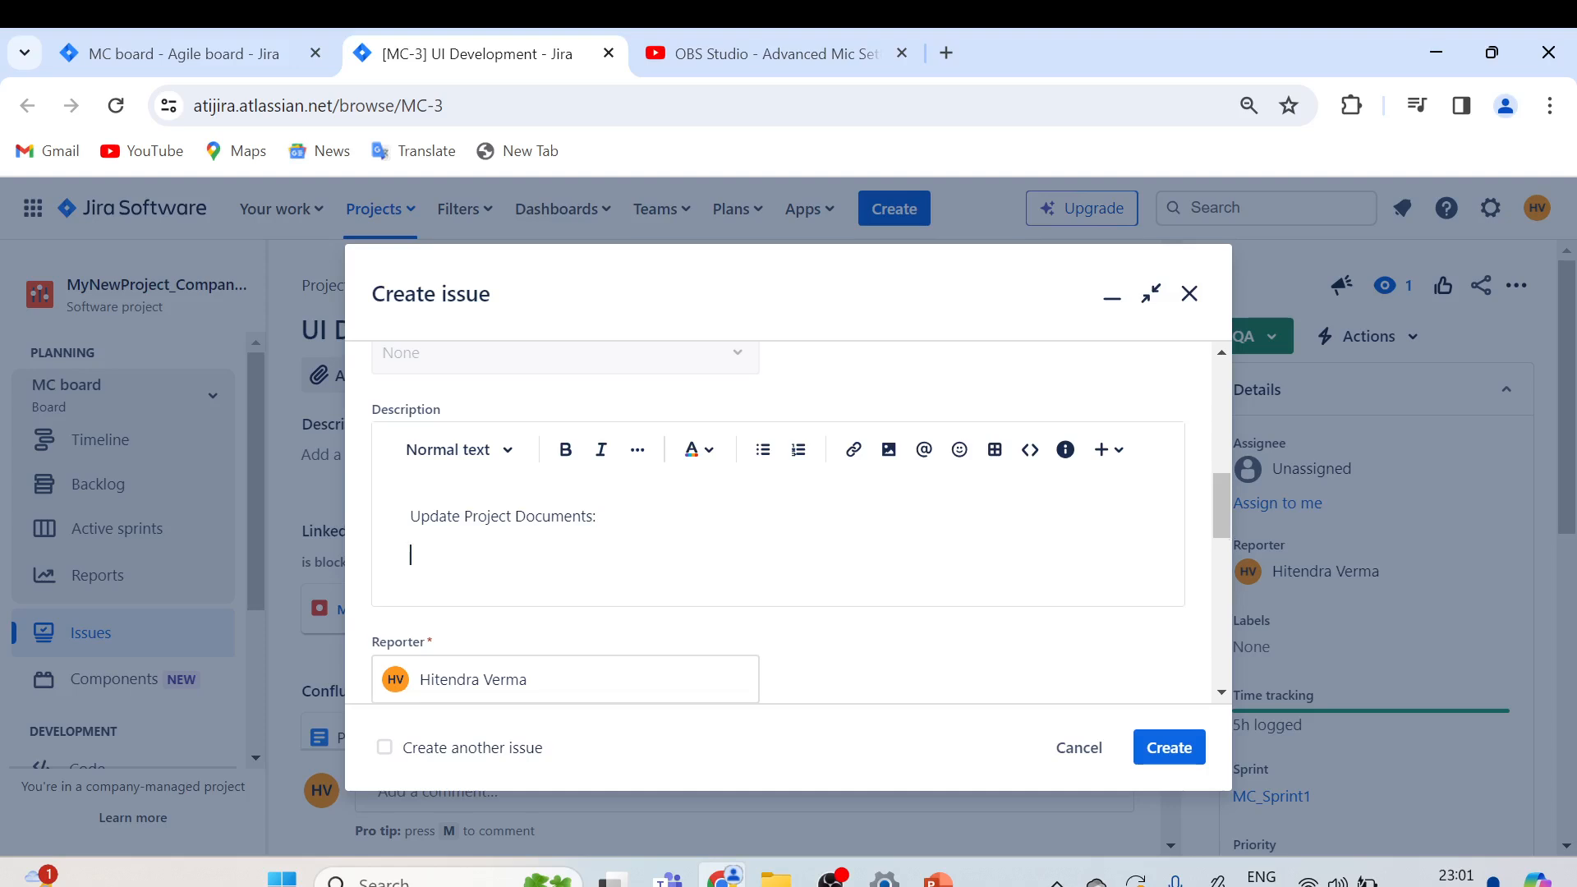
pyautogui.write('1. ')
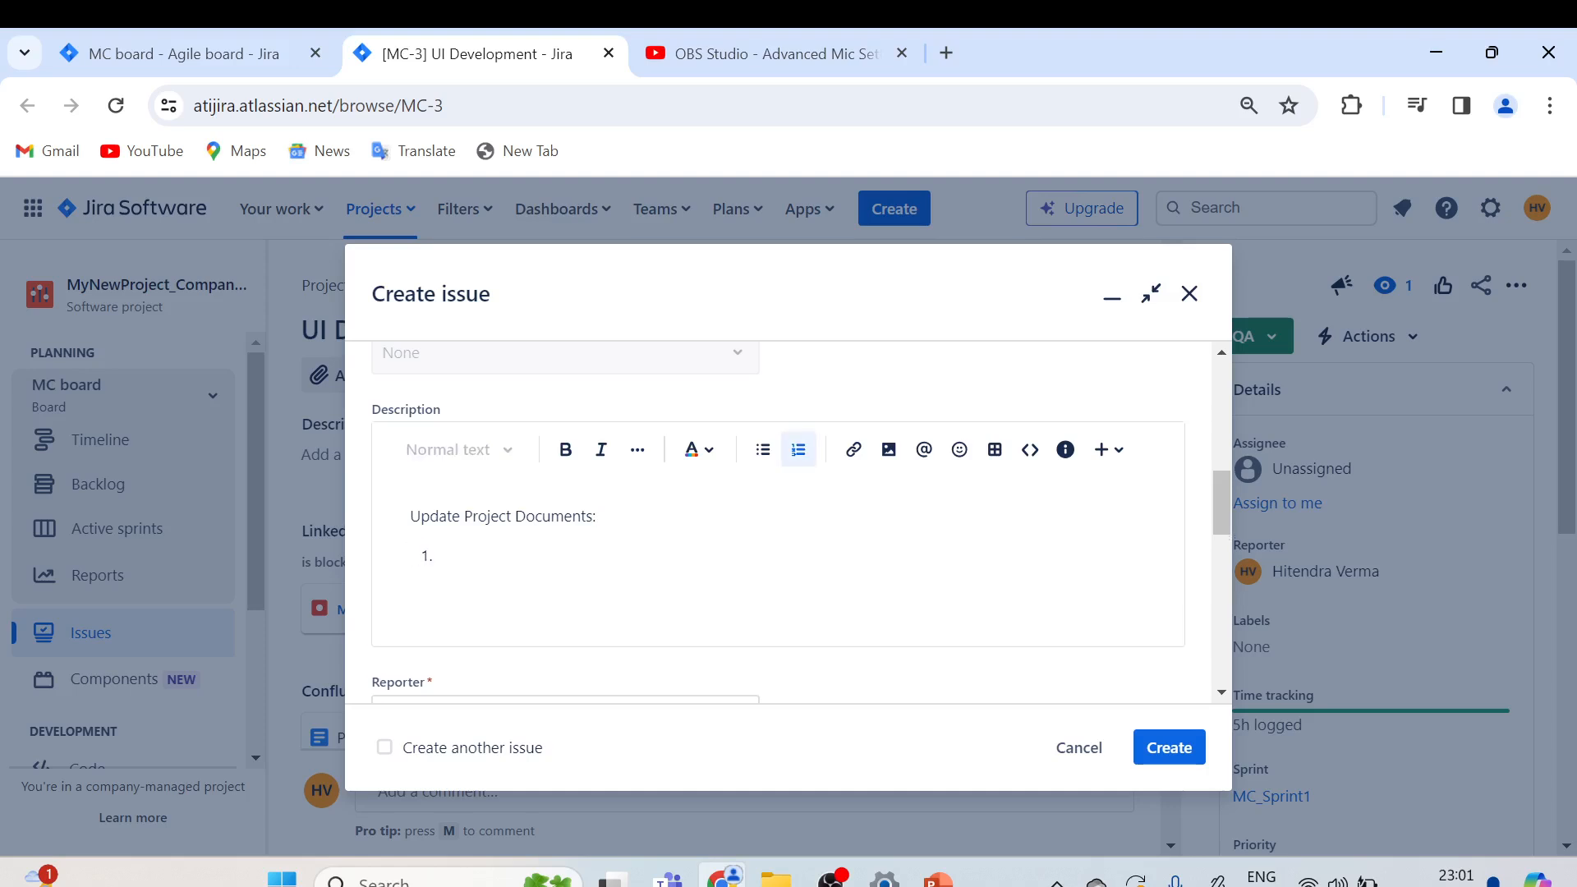
pyautogui.write('Project Plan')
pyautogui.press('Return')
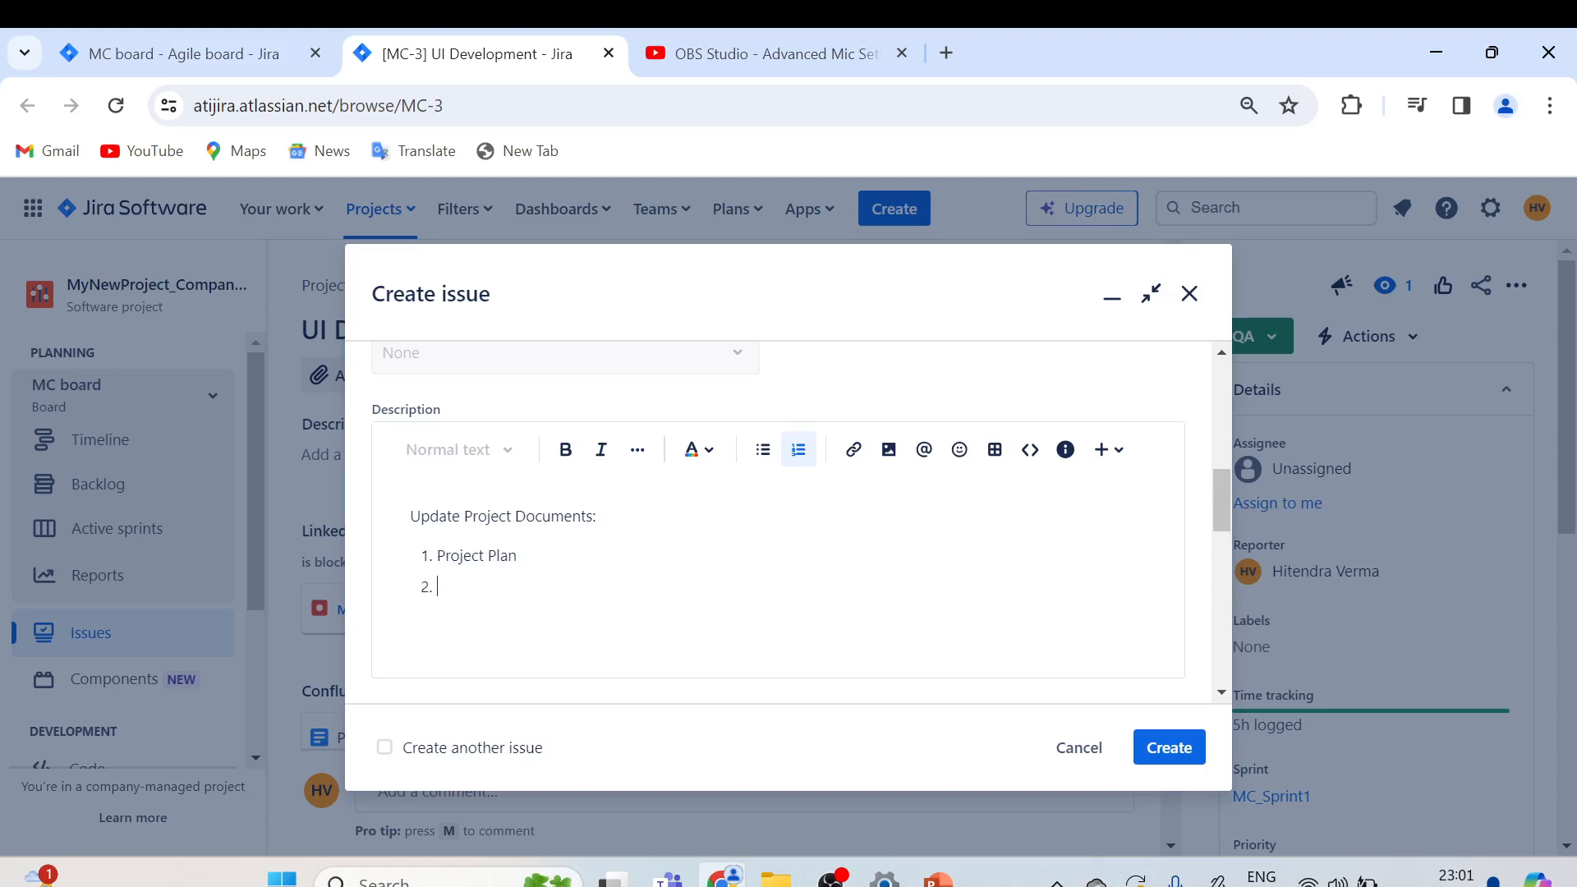
pyautogui.write('Test plan')
pyautogui.press('Return')
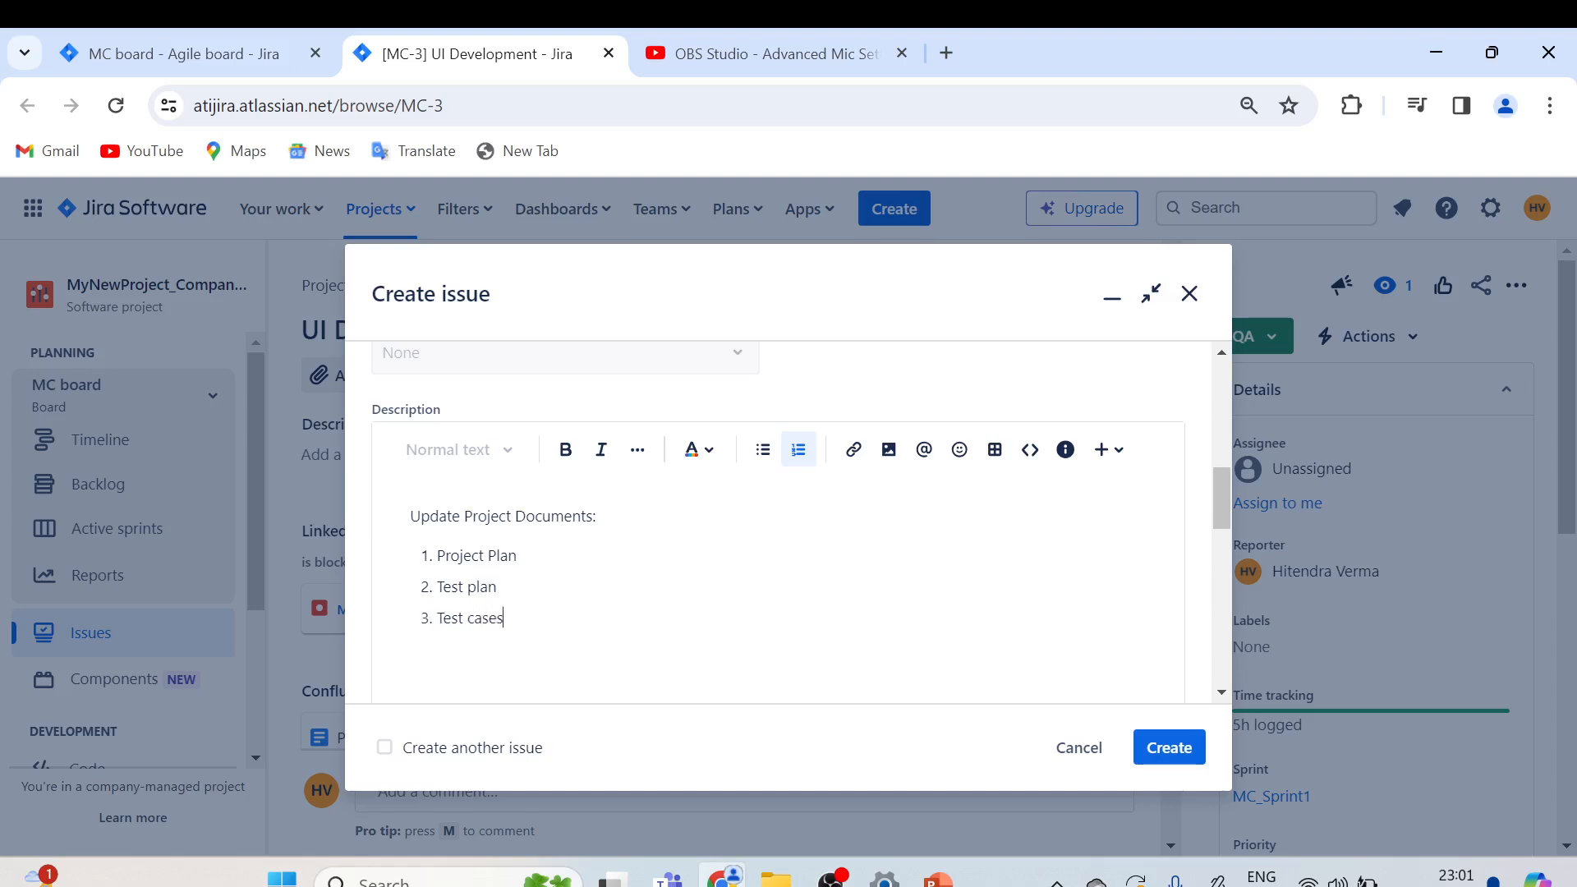
# Step: Review the draft task's document list, summary, status and issue type in the creation form
pyautogui.moveTo(503, 617); pyautogui.dragTo(434, 555)
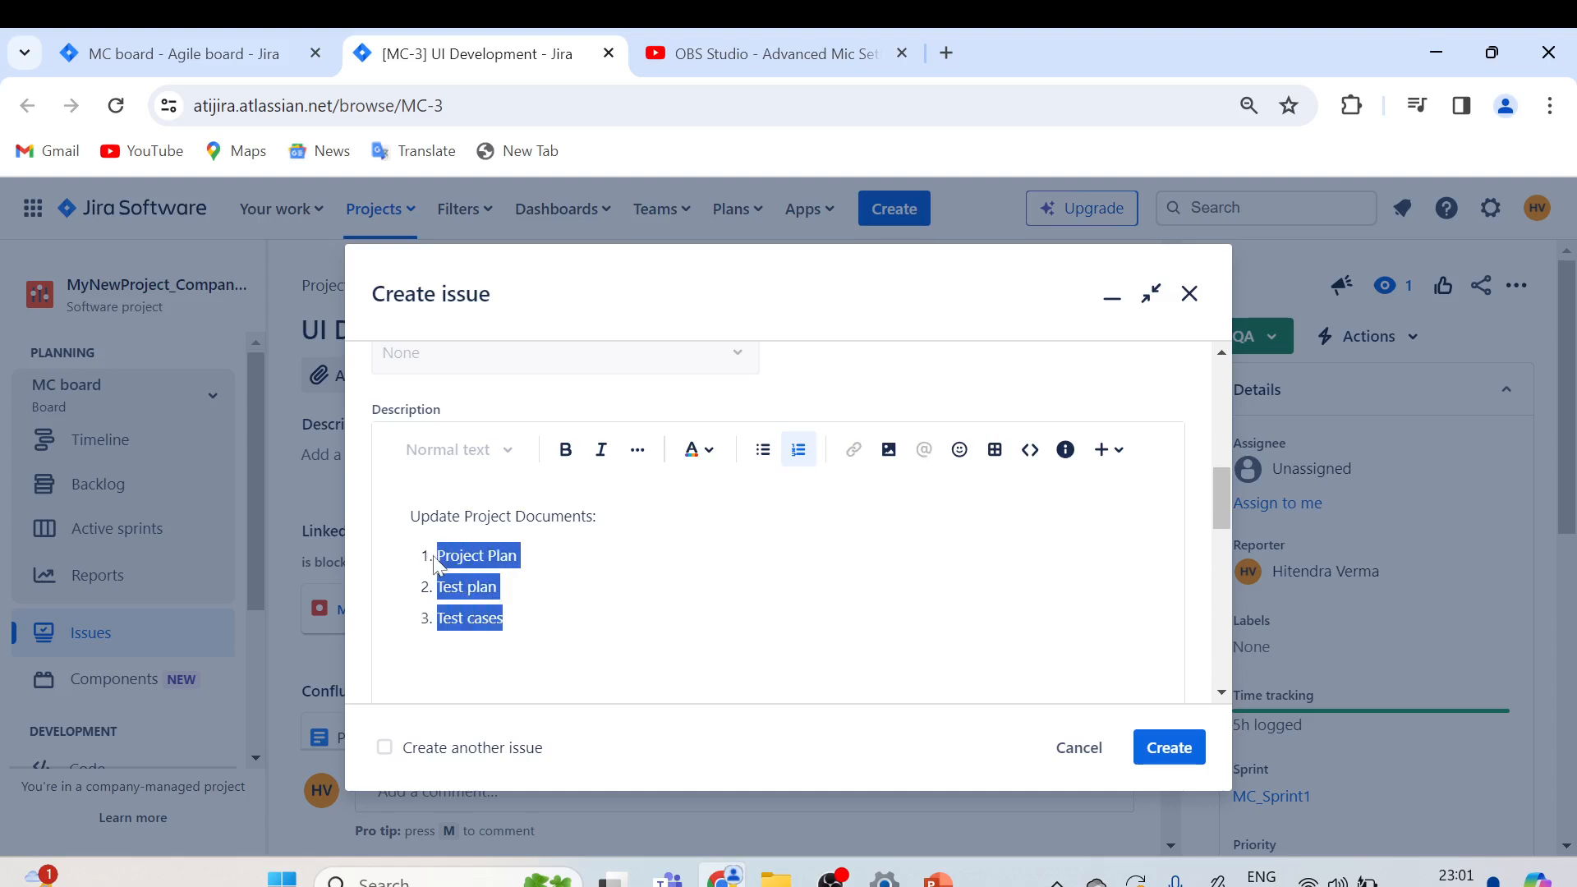
pyautogui.scroll(1, 550, 604)
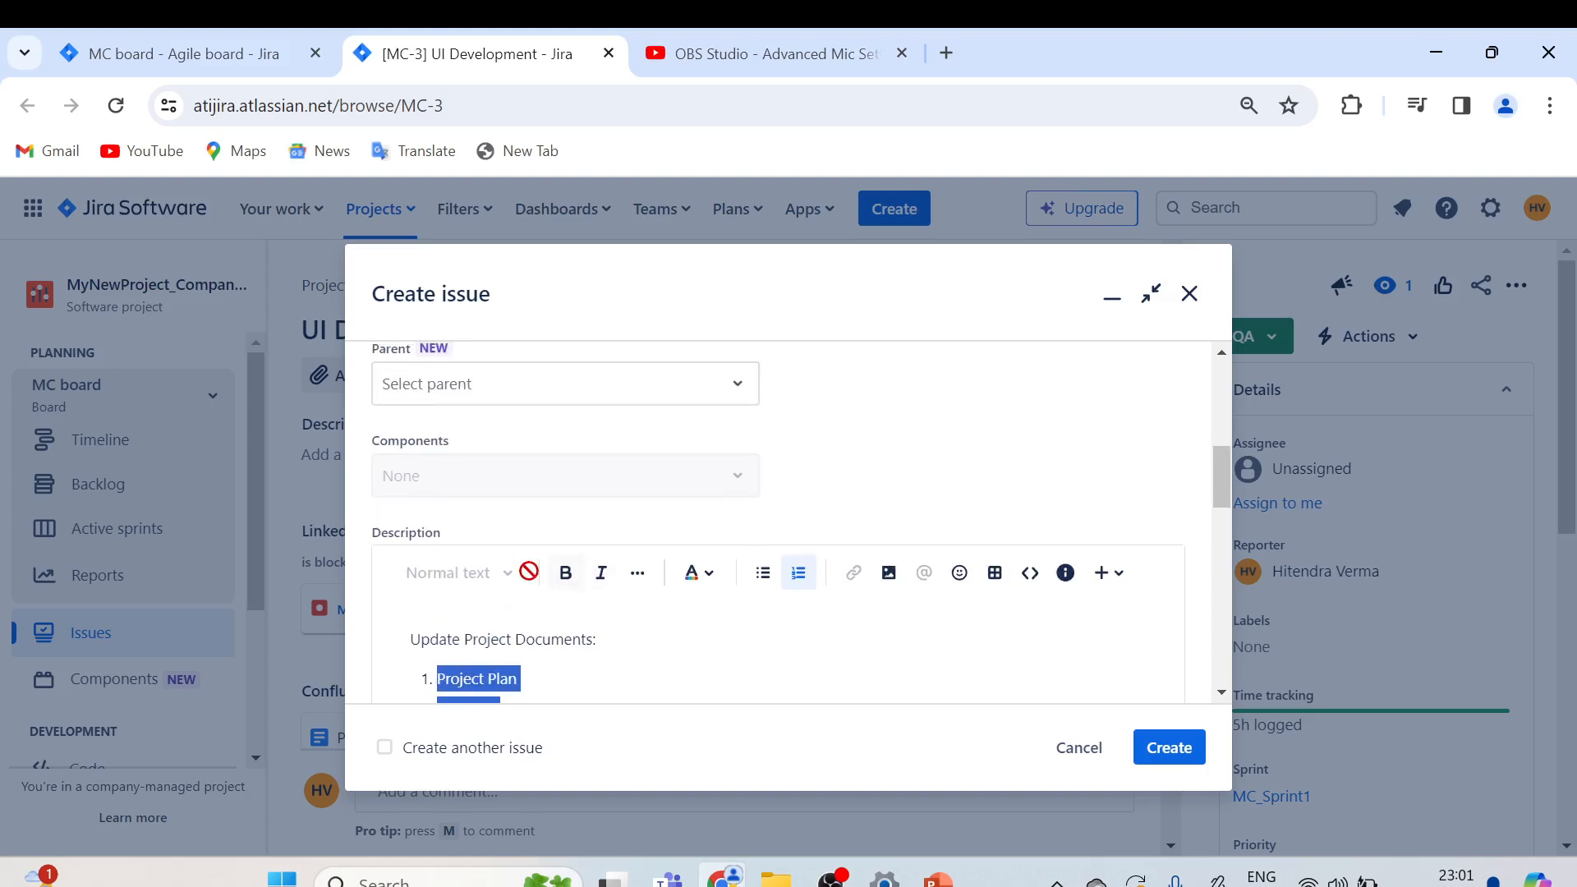
pyautogui.scroll(2, 567, 491)
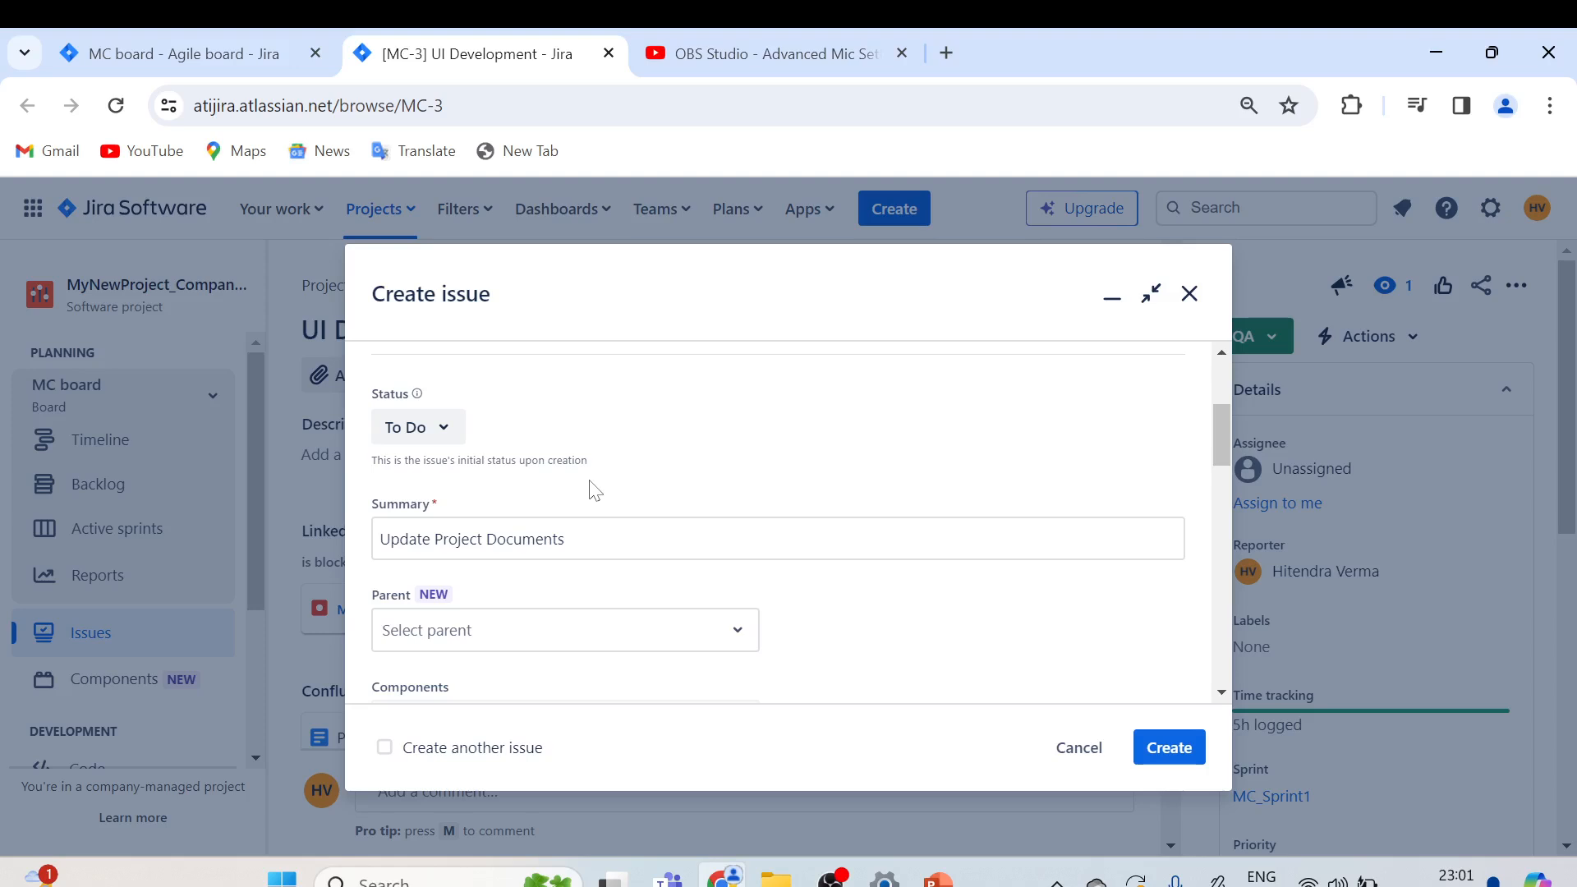
pyautogui.scroll(2, 587, 493)
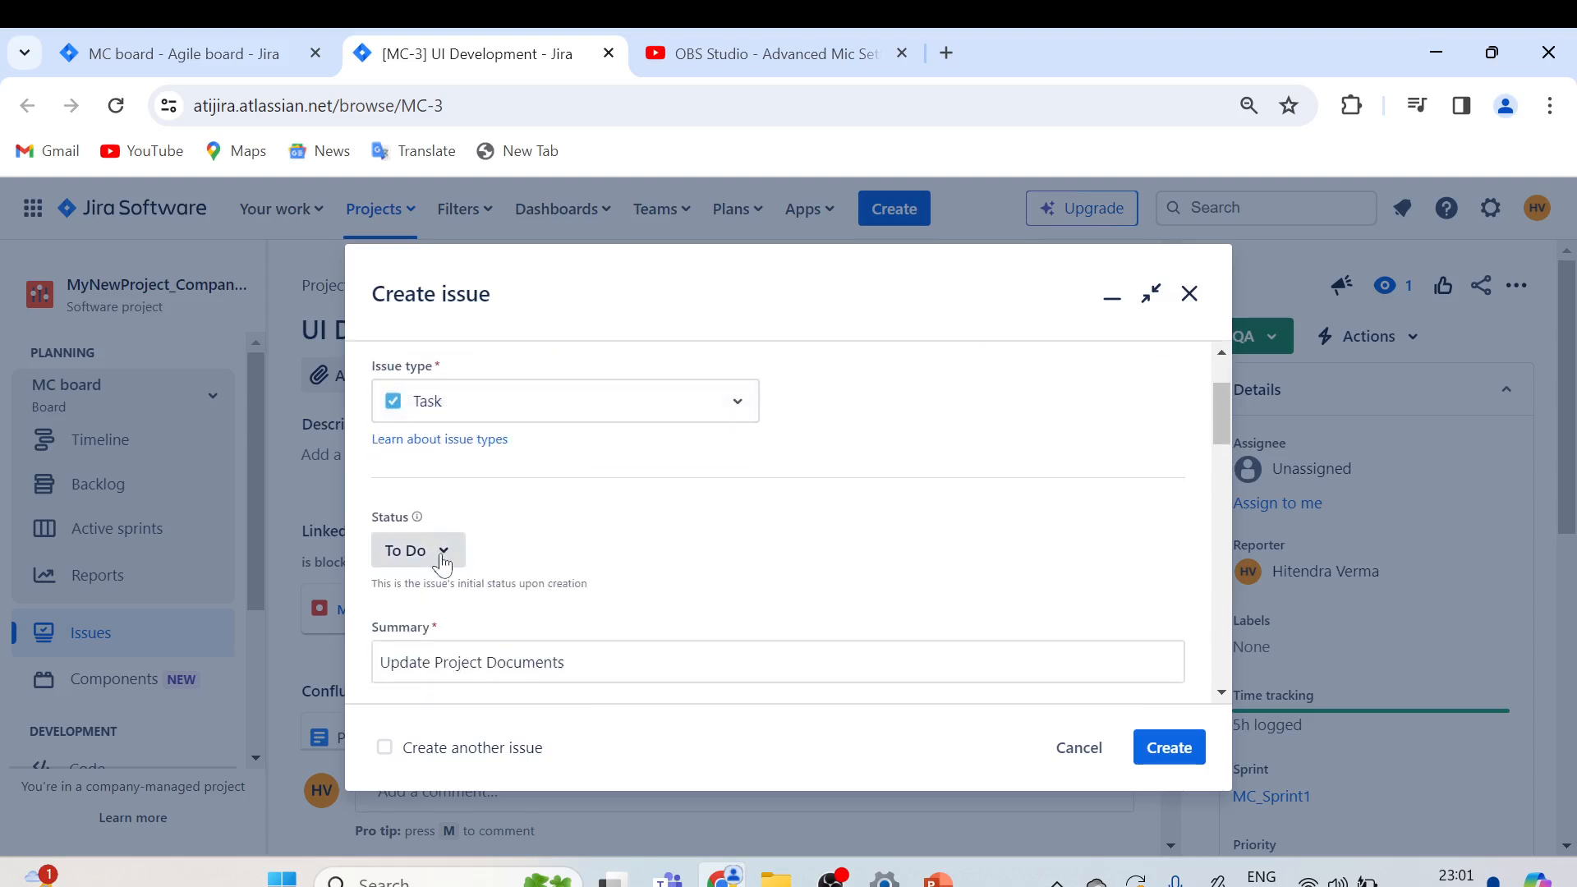
pyautogui.scroll(-4, 546, 493)
pyautogui.scroll(-5, 559, 477)
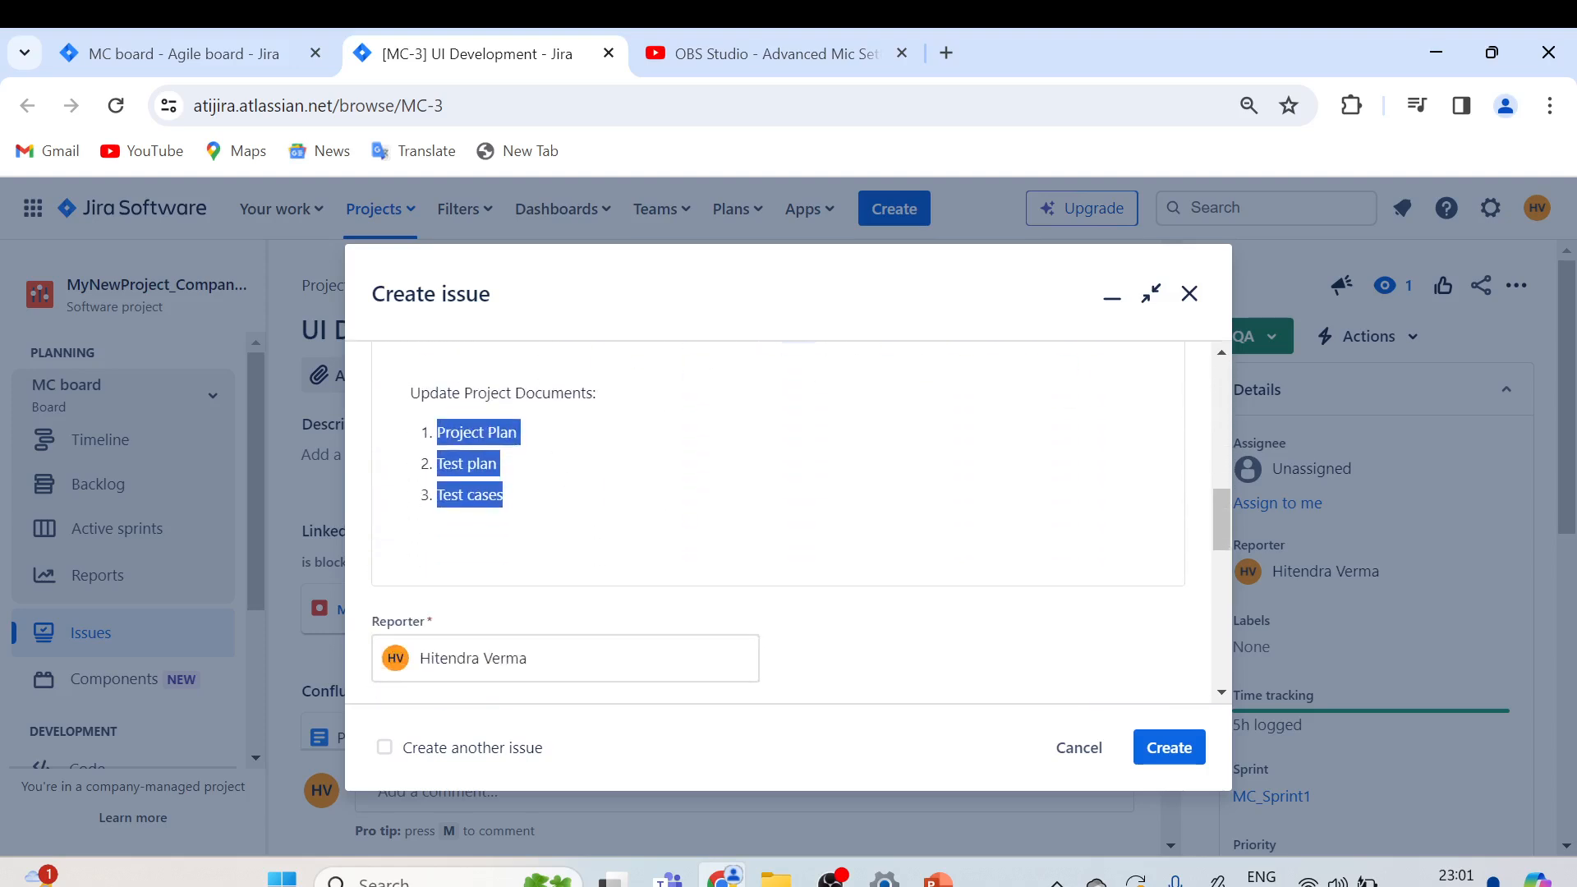
# Step: Review the reporter, fix versions and priority fields in the new task's creation form
pyautogui.scroll(-1, 570, 473)
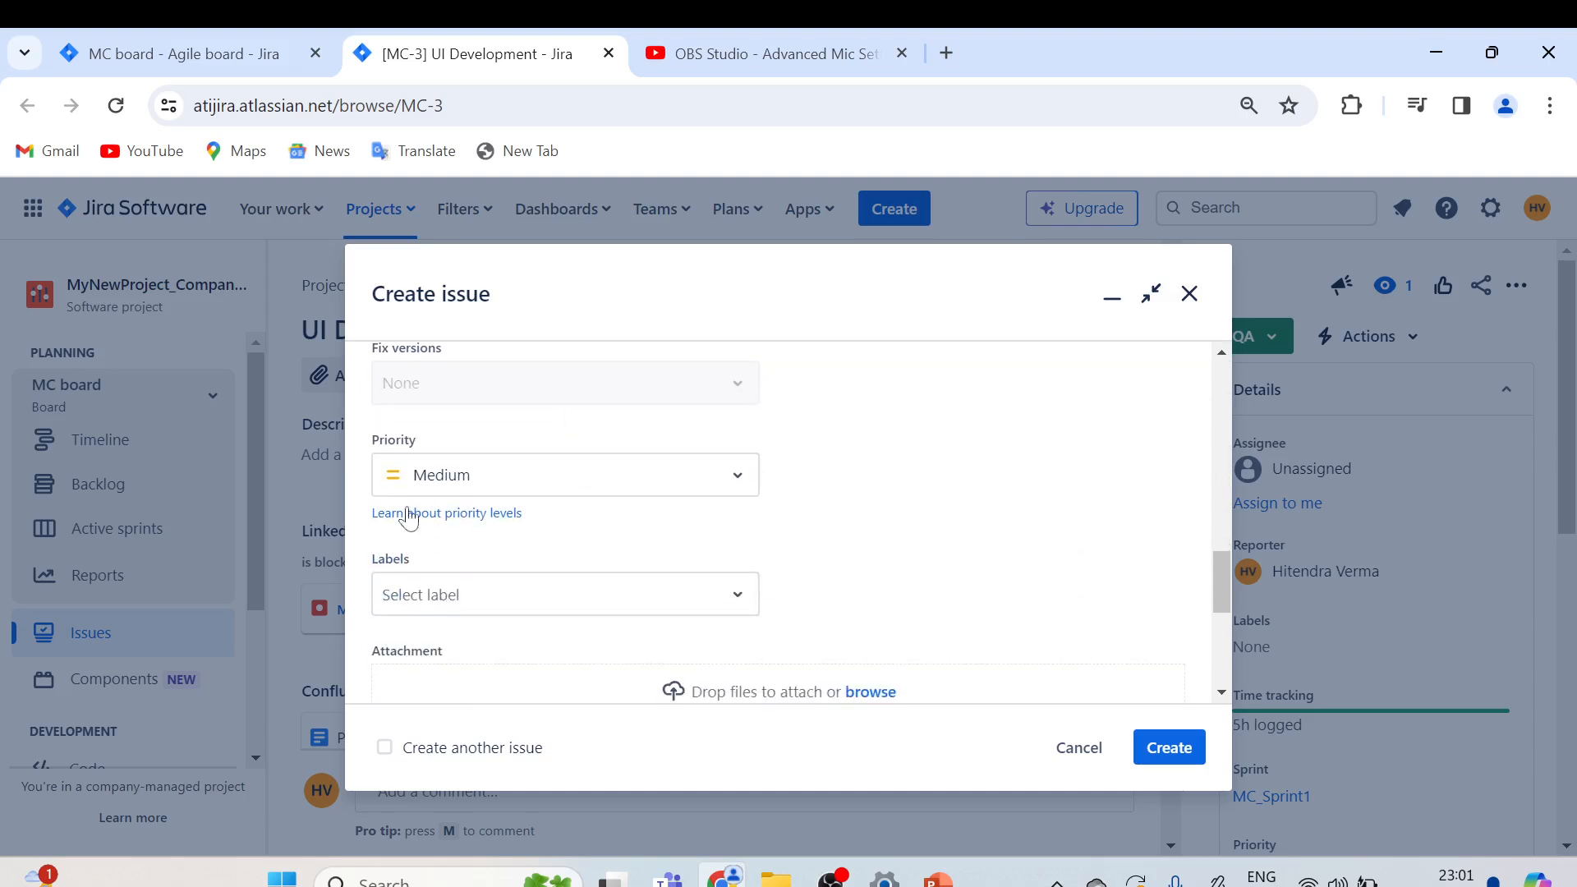
pyautogui.click(476, 485)
pyautogui.click(731, 487)
pyautogui.scroll(-1, 525, 509)
pyautogui.scroll(3, 493, 485)
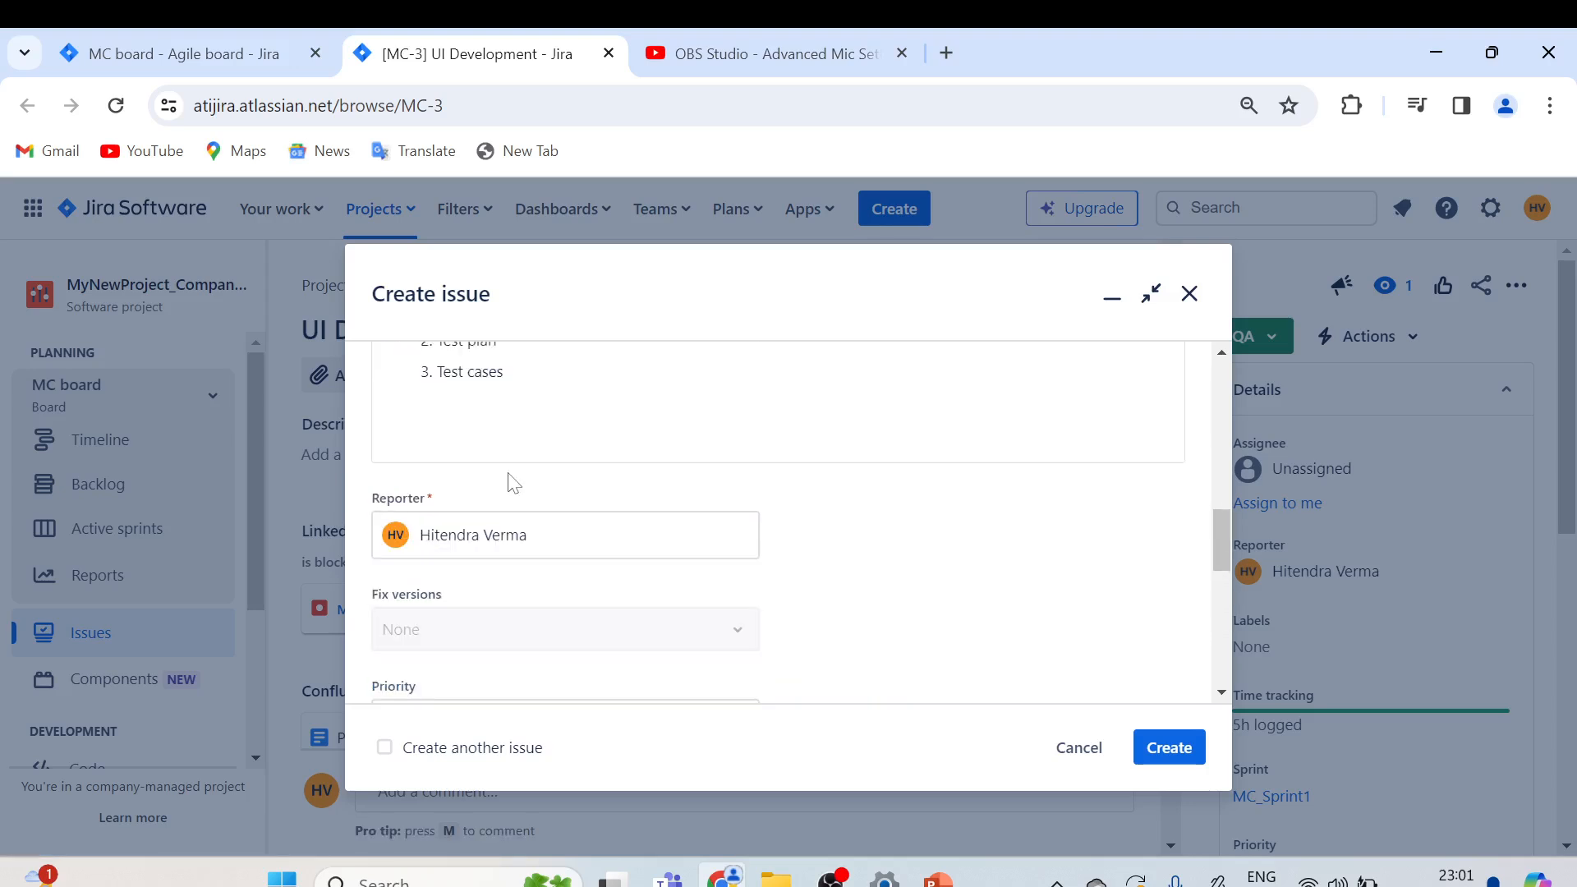
pyautogui.scroll(-2, 510, 482)
pyautogui.scroll(1, 510, 482)
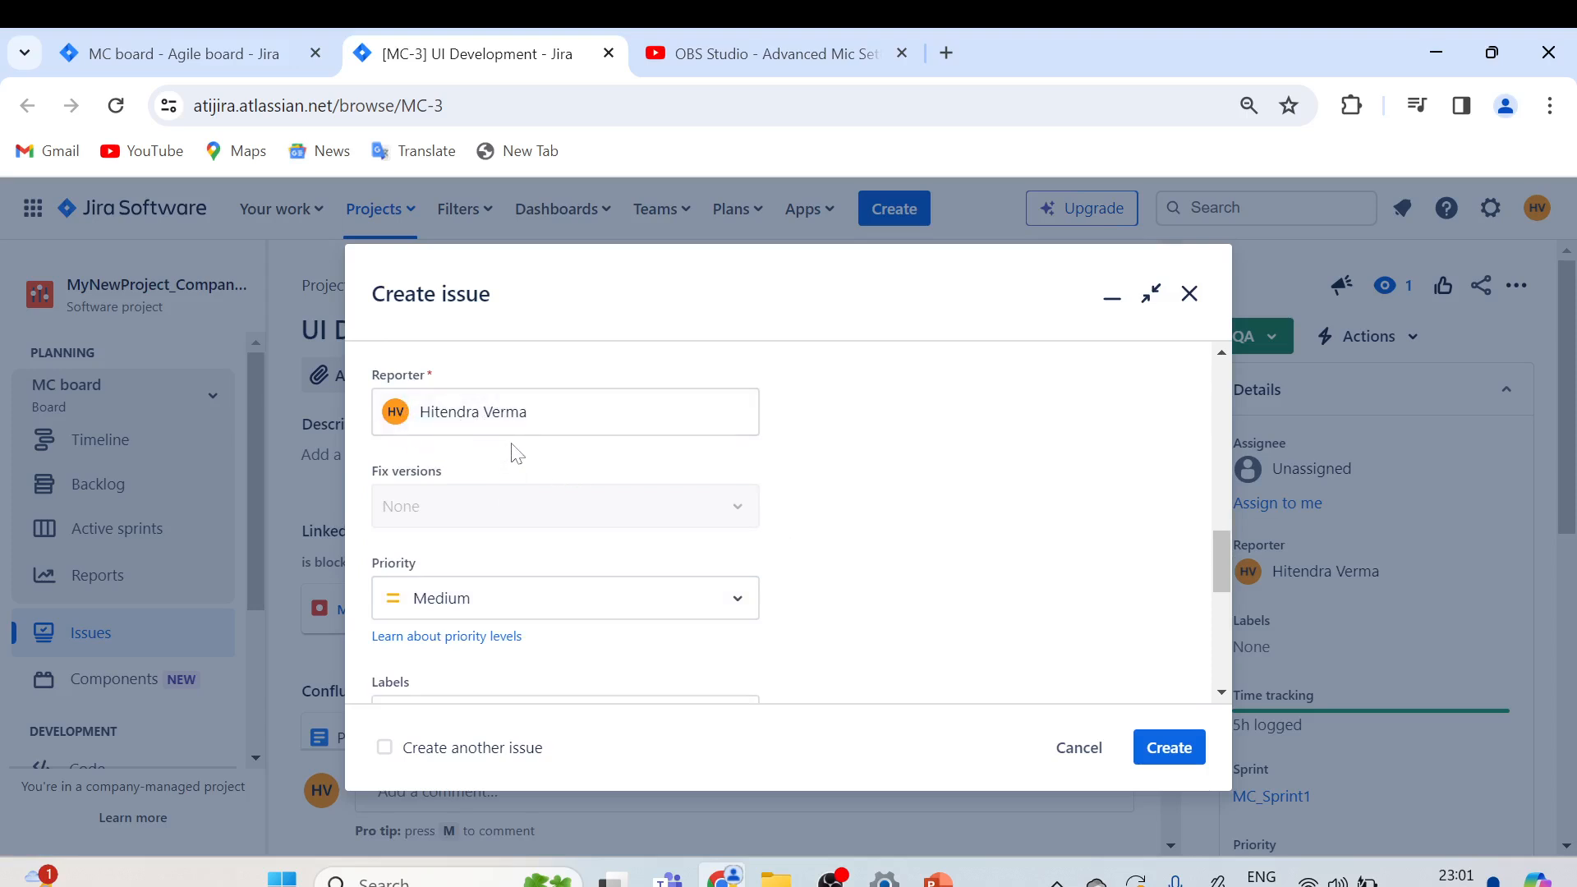
# Step: Link the new task to story MC-3 with the "relates to" relationship
pyautogui.scroll(-5, 564, 454)
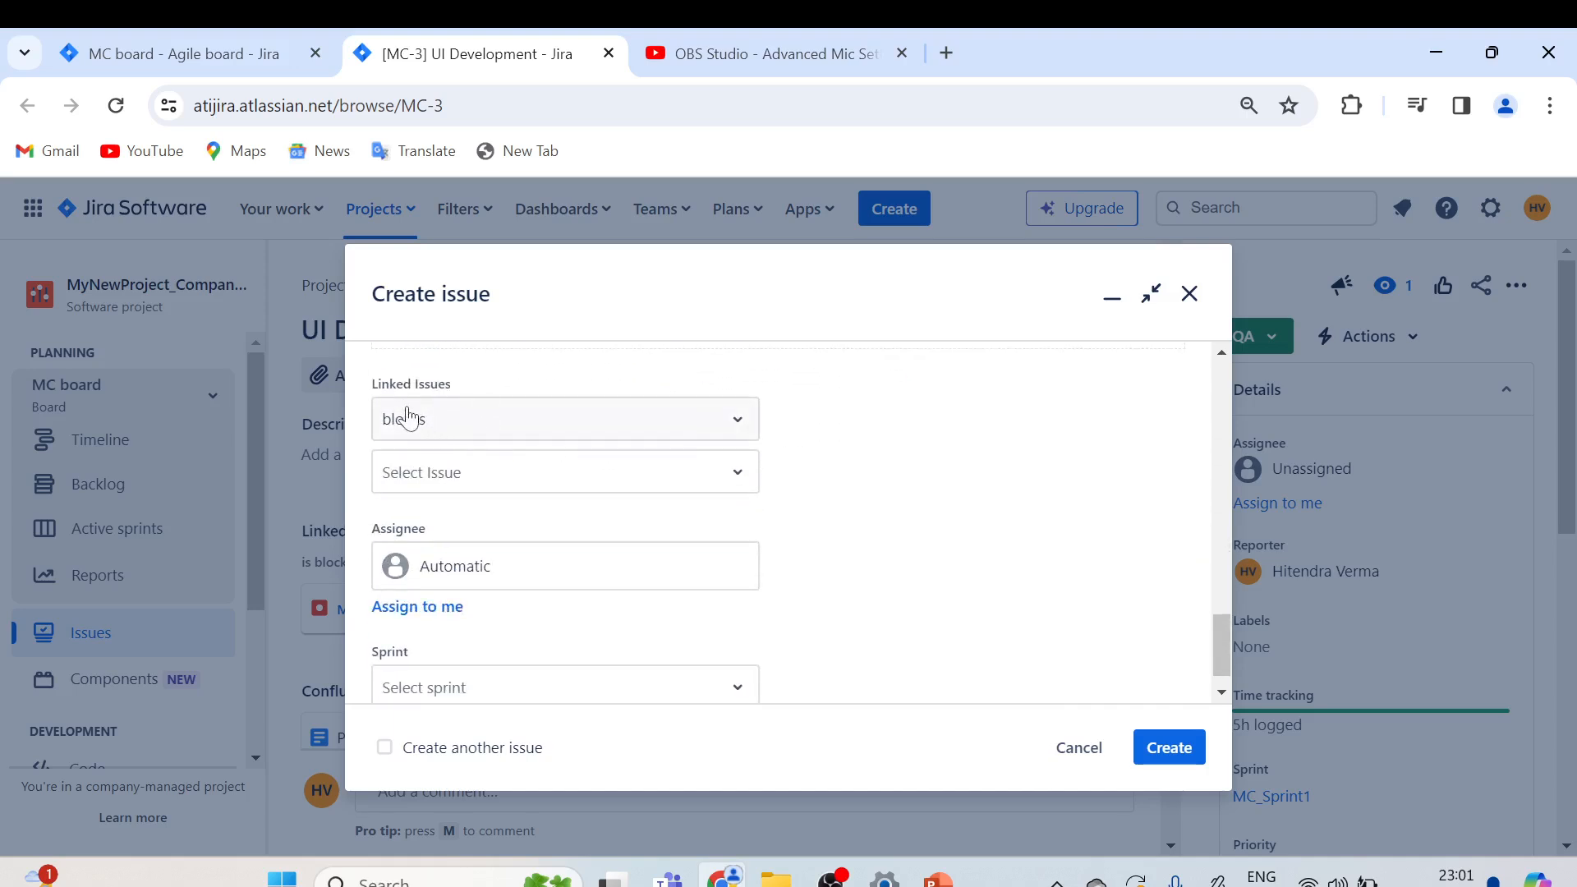
pyautogui.click(448, 433)
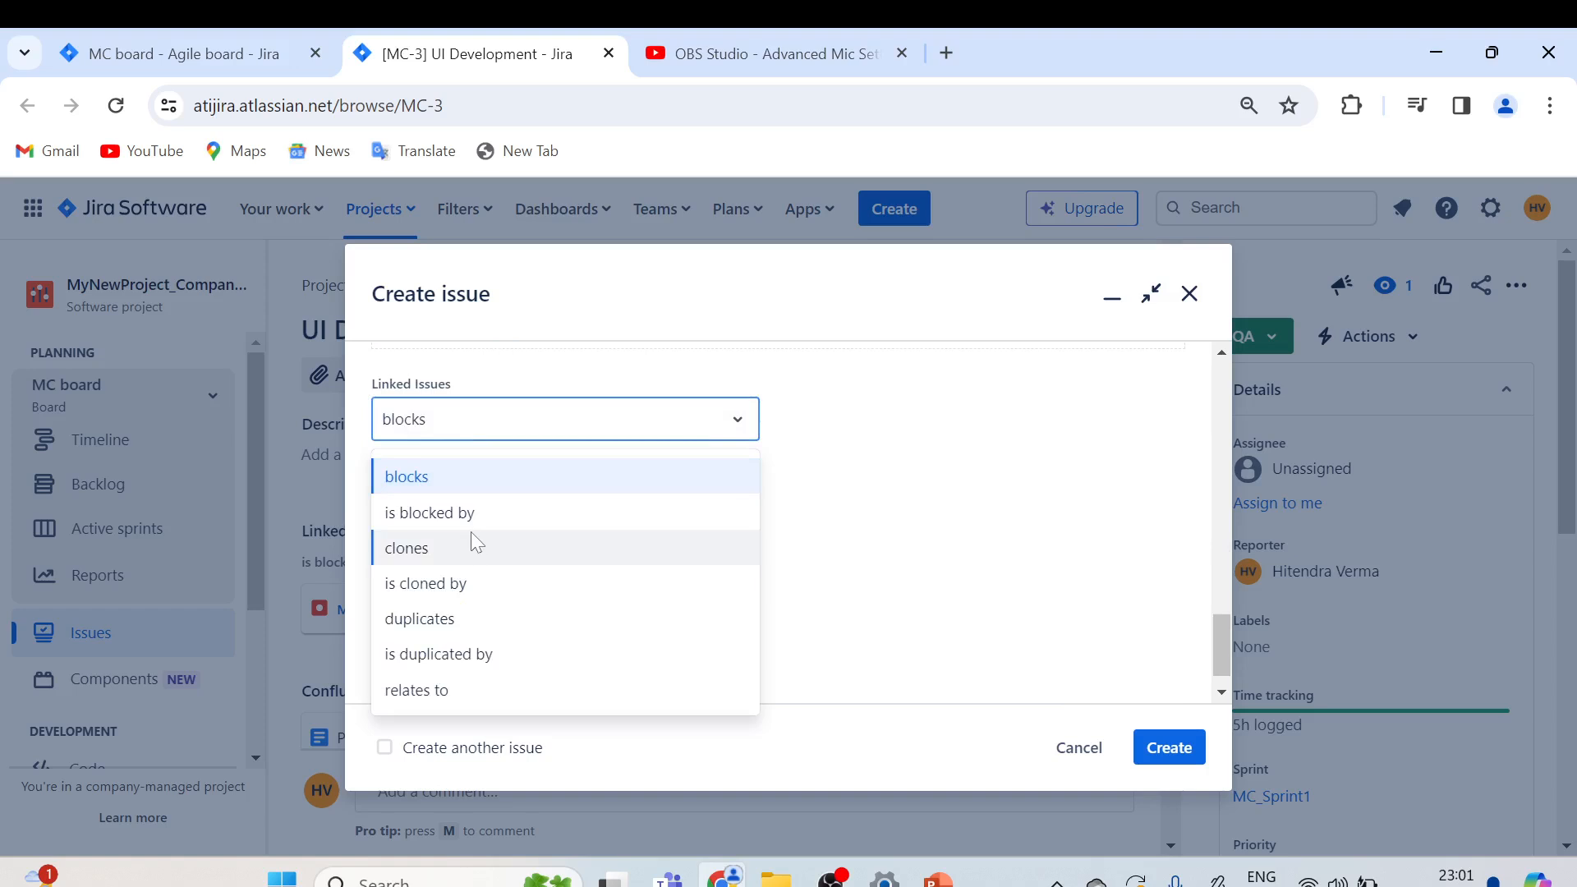
pyautogui.click(423, 691)
pyautogui.click(428, 476)
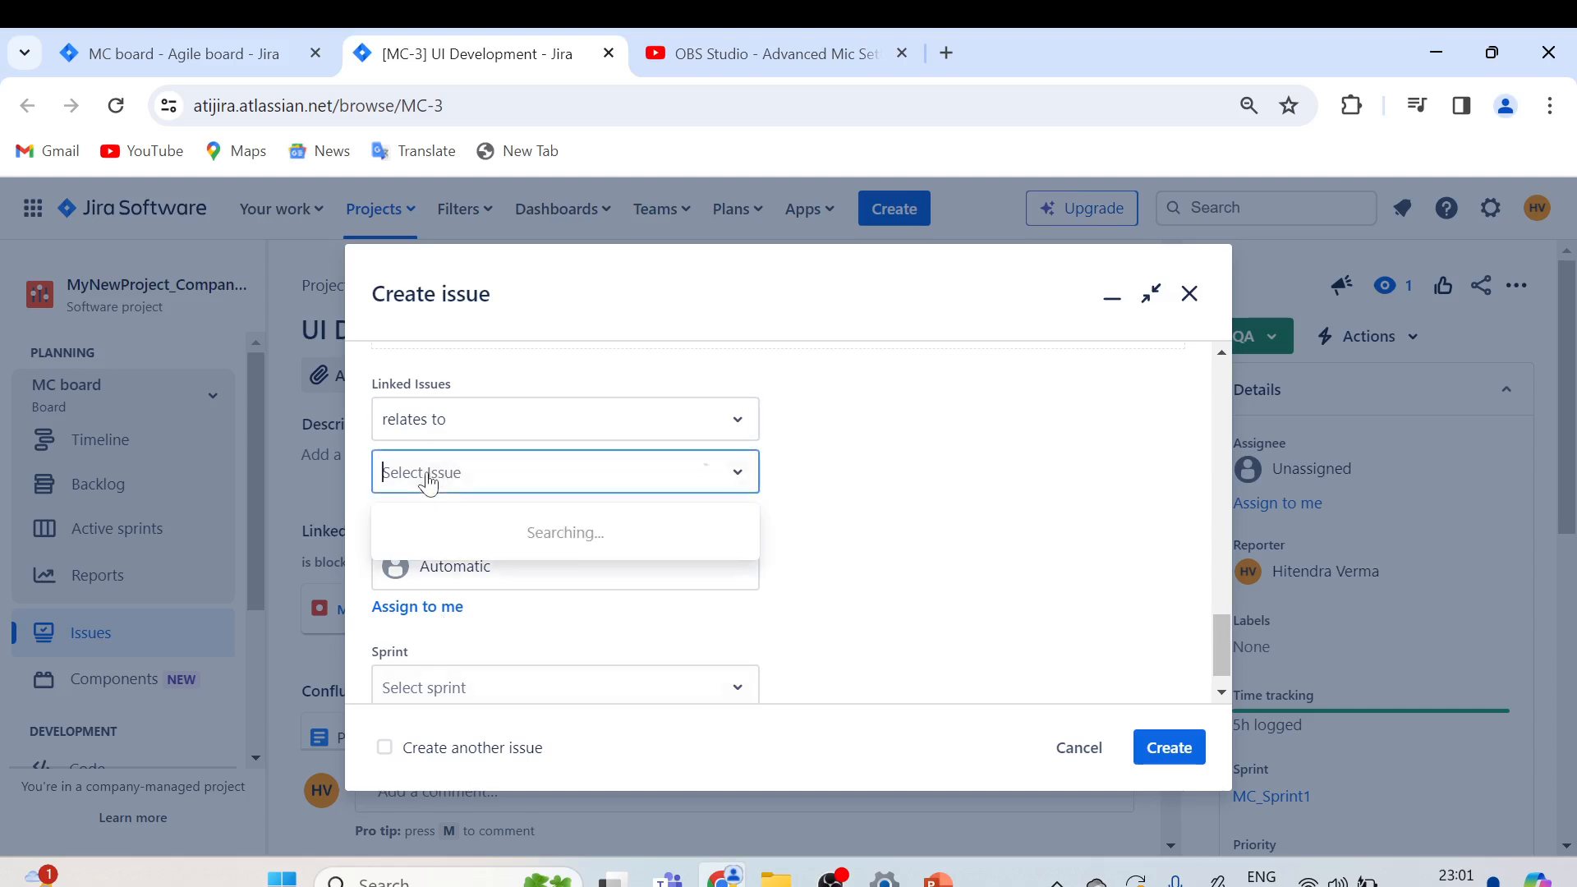
pyautogui.click(465, 569)
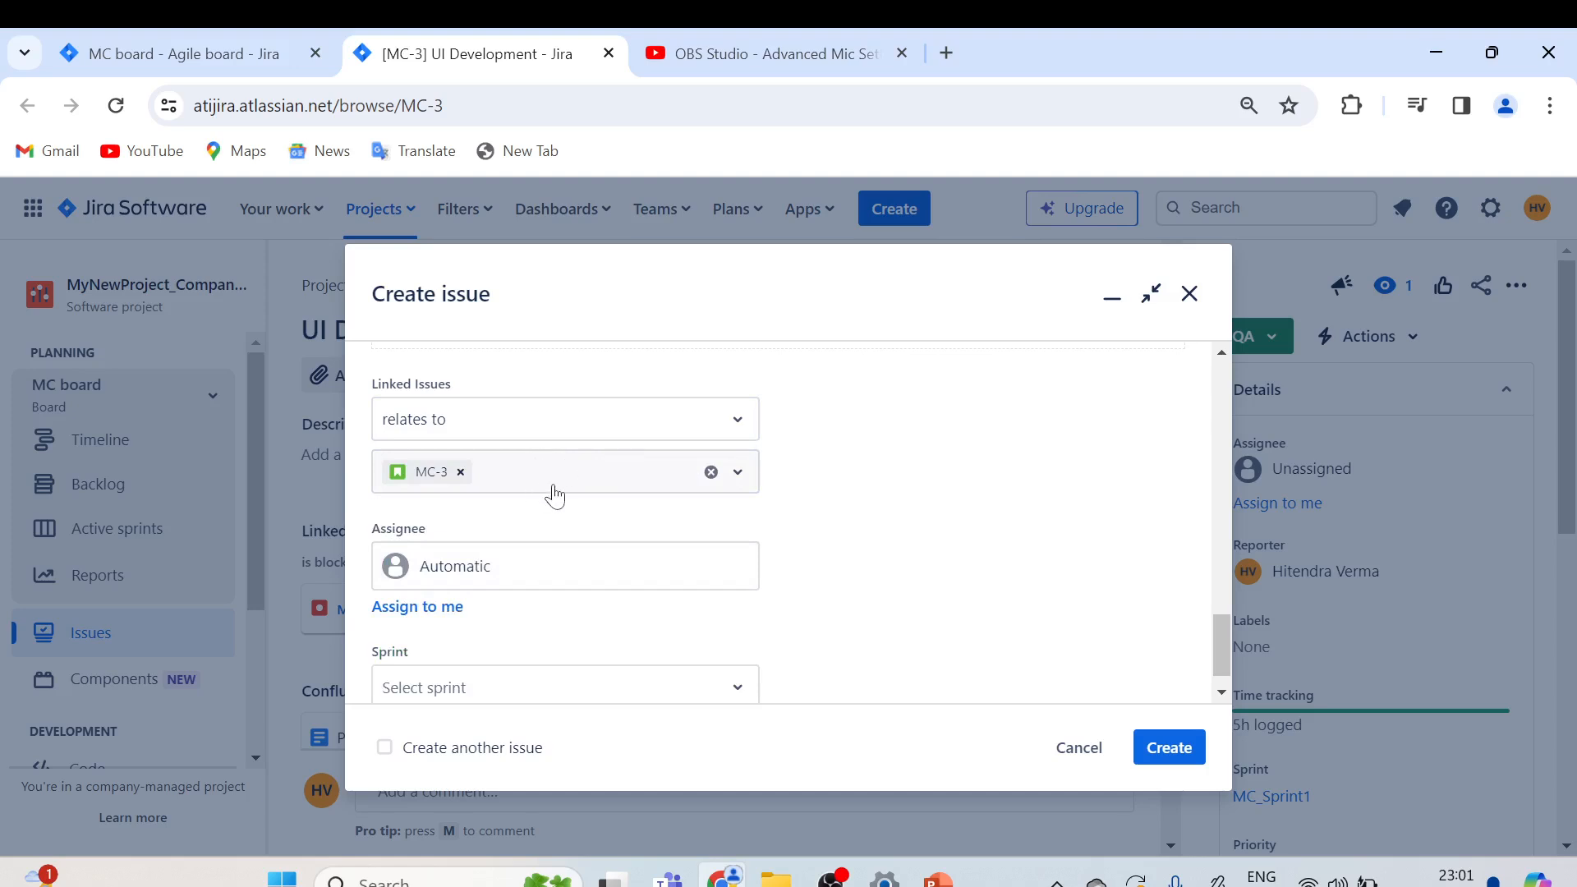
# Step: Assign the task to yourself, place it in MC_Sprint1 and create it
pyautogui.scroll(-1, 561, 496)
pyautogui.click(416, 573)
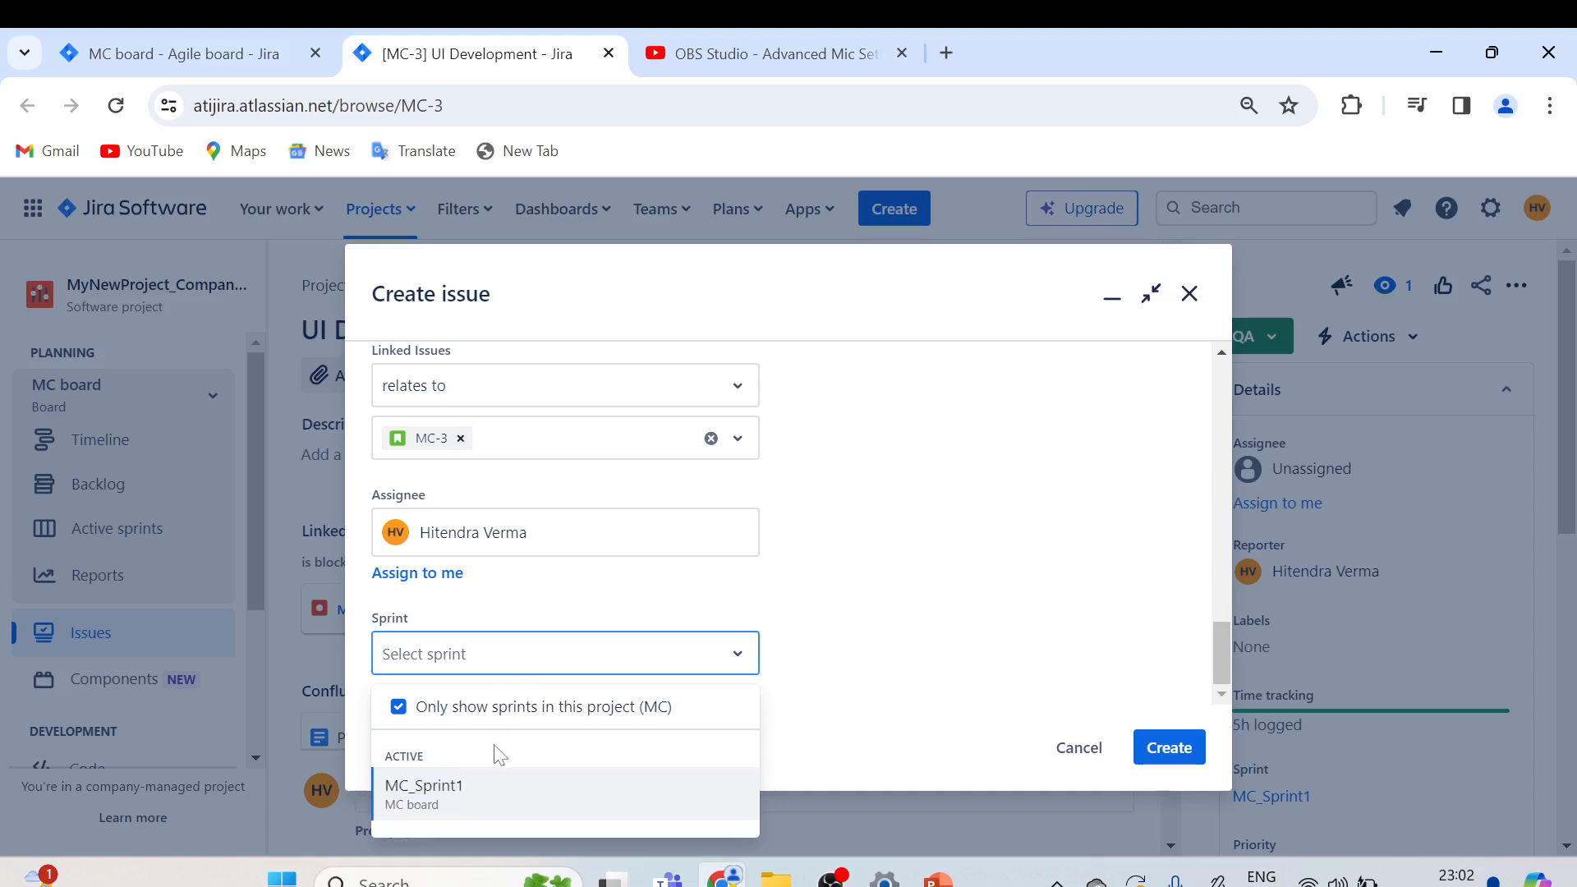
pyautogui.click(453, 784)
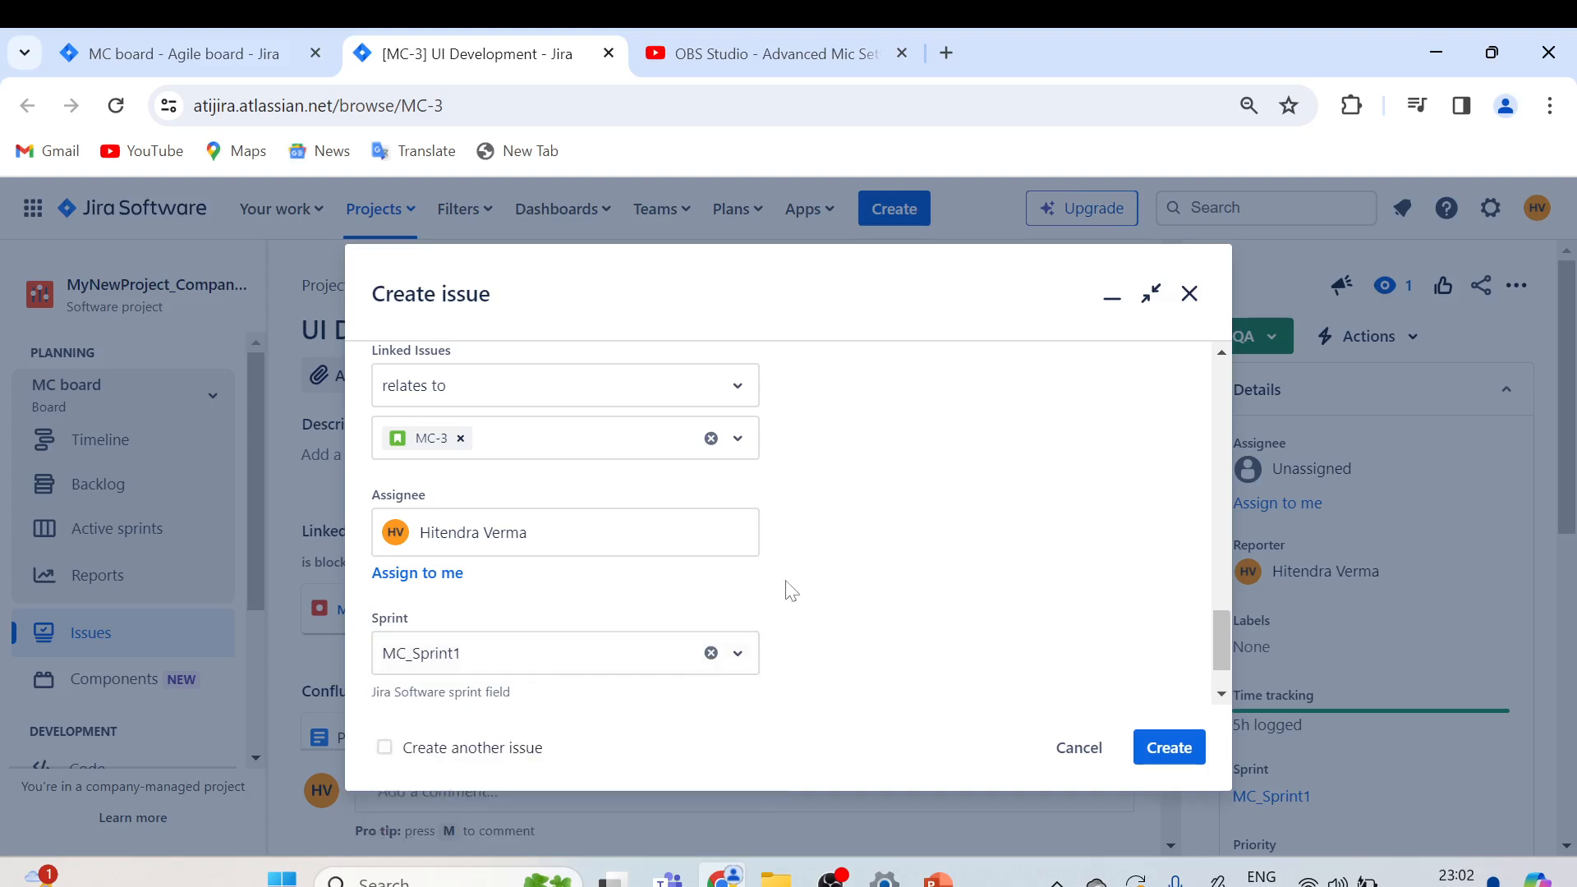
pyautogui.scroll(-1, 805, 588)
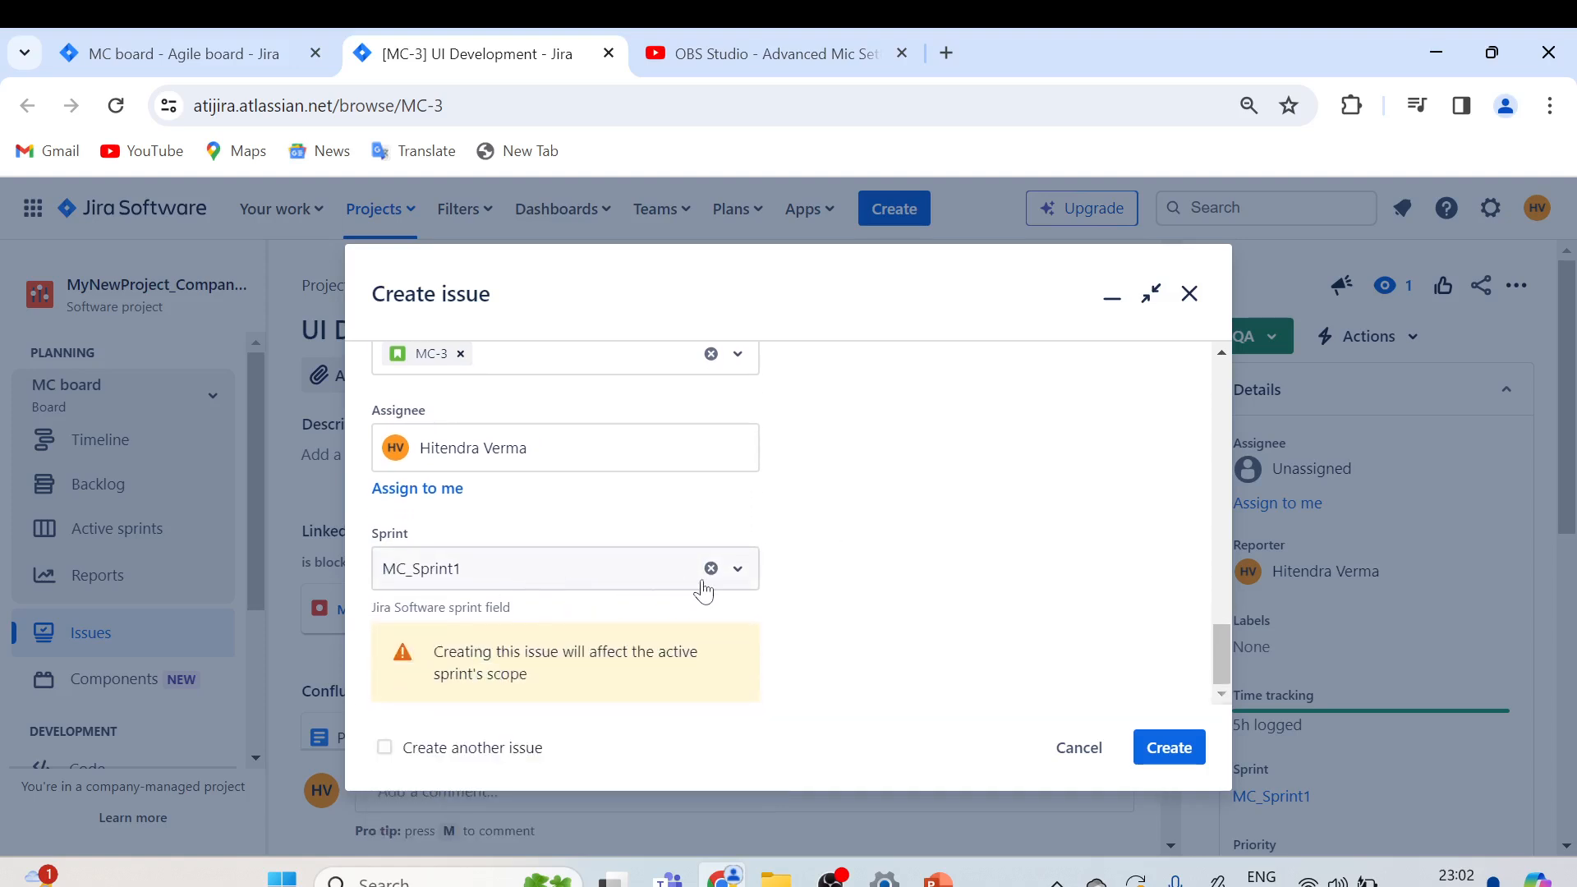
pyautogui.click(1171, 750)
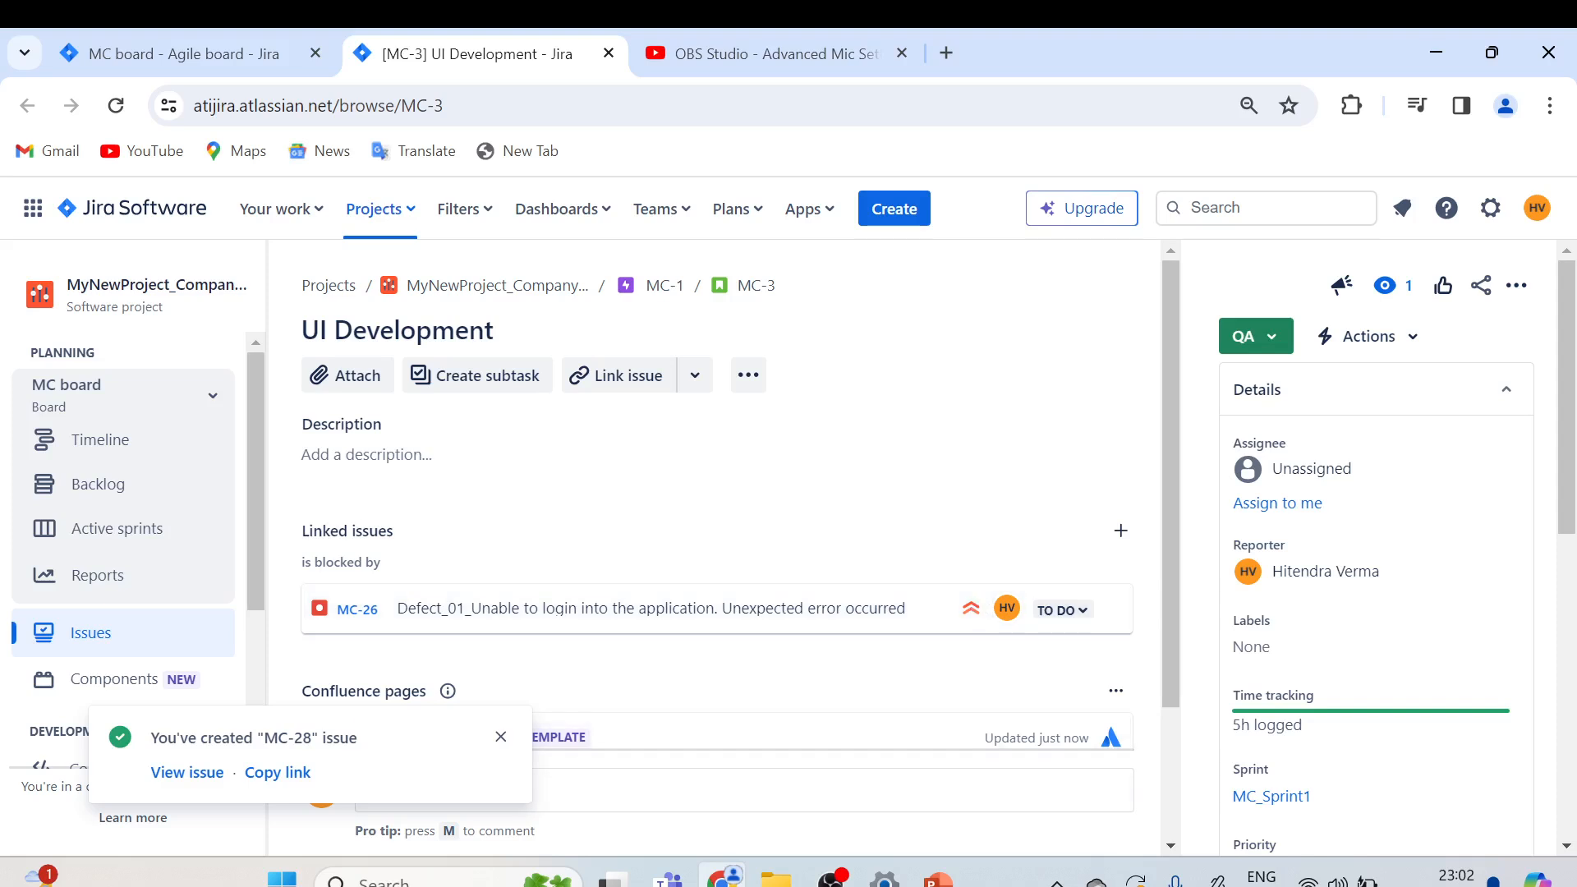
# Step: Open the newly created task in a new browser tab and switch to it
pyautogui.rightClick(202, 780)
pyautogui.click(247, 528)
pyautogui.click(715, 39)
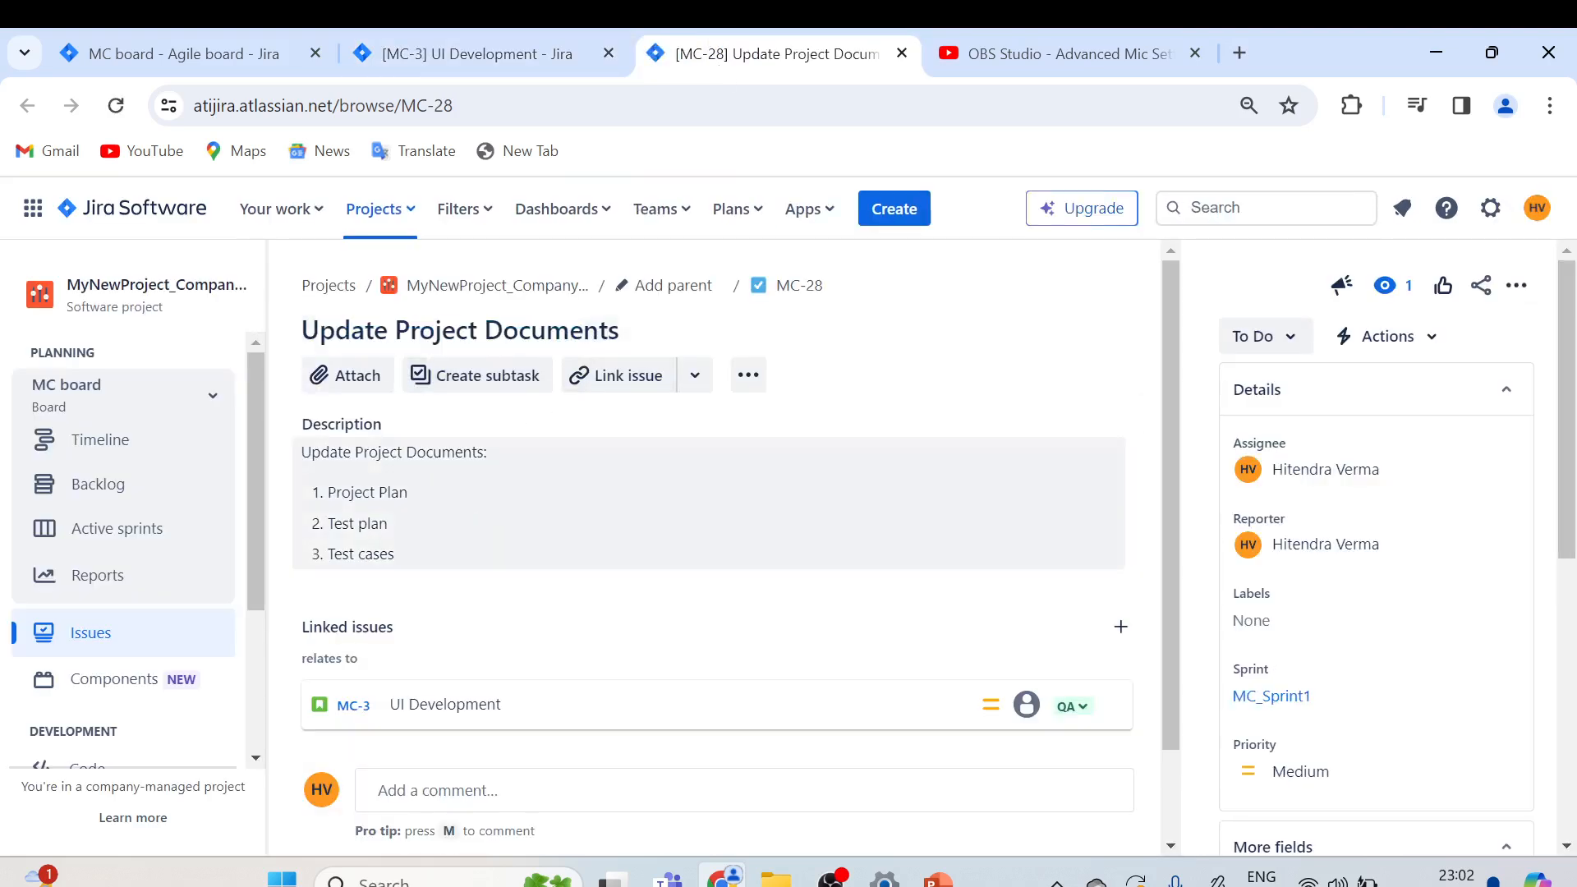
# Step: Review the created task's description, linked MC-3 story and comment editor without adding a comment
pyautogui.moveTo(321, 453); pyautogui.dragTo(702, 561)
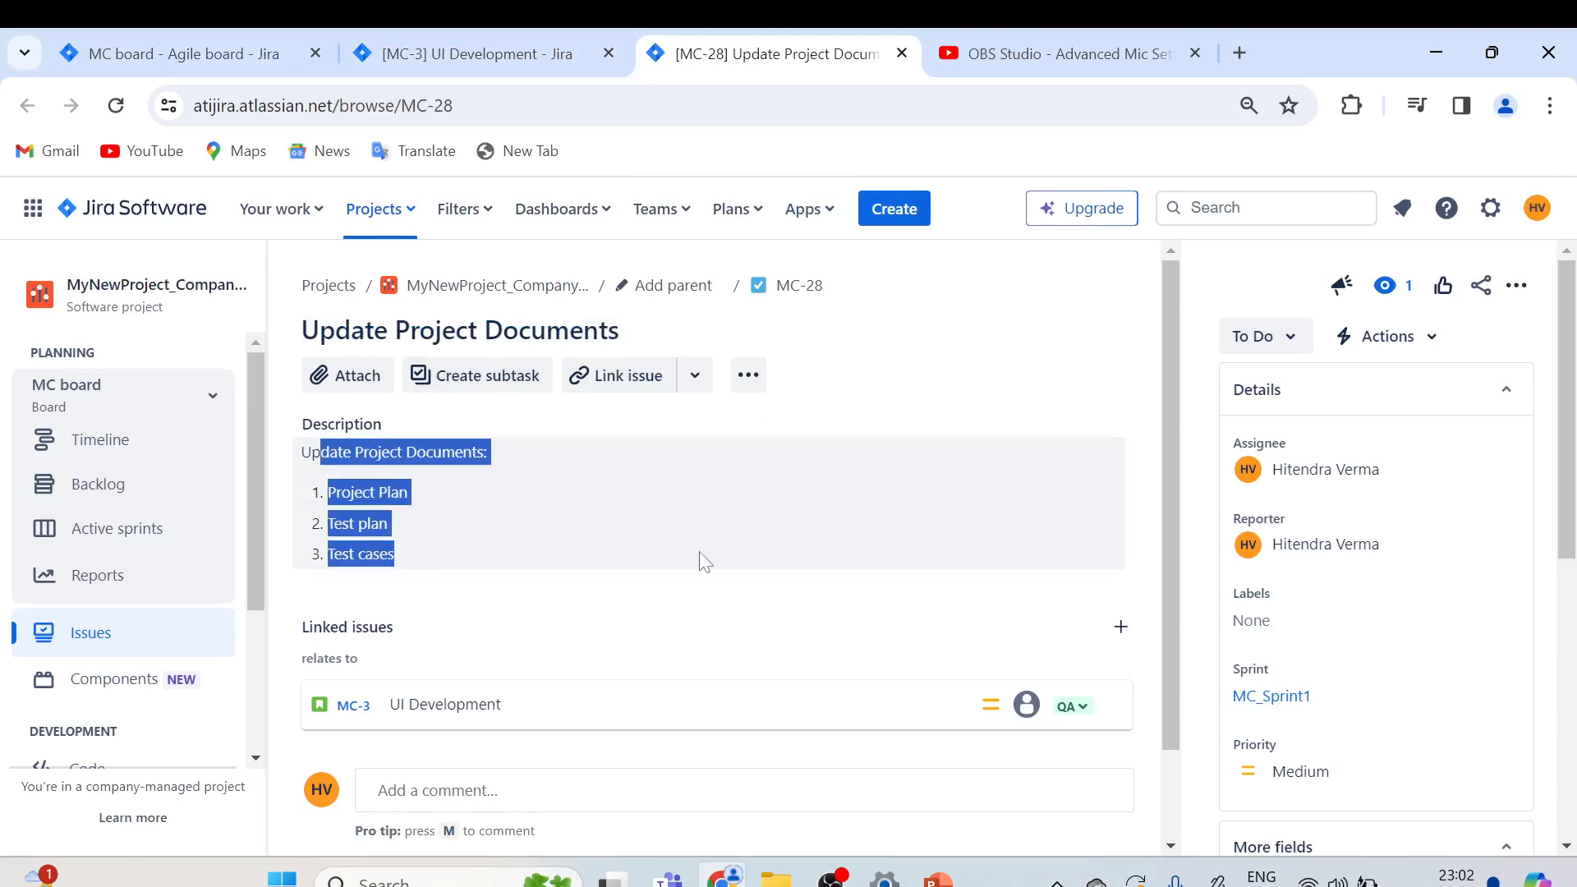
pyautogui.click(974, 298)
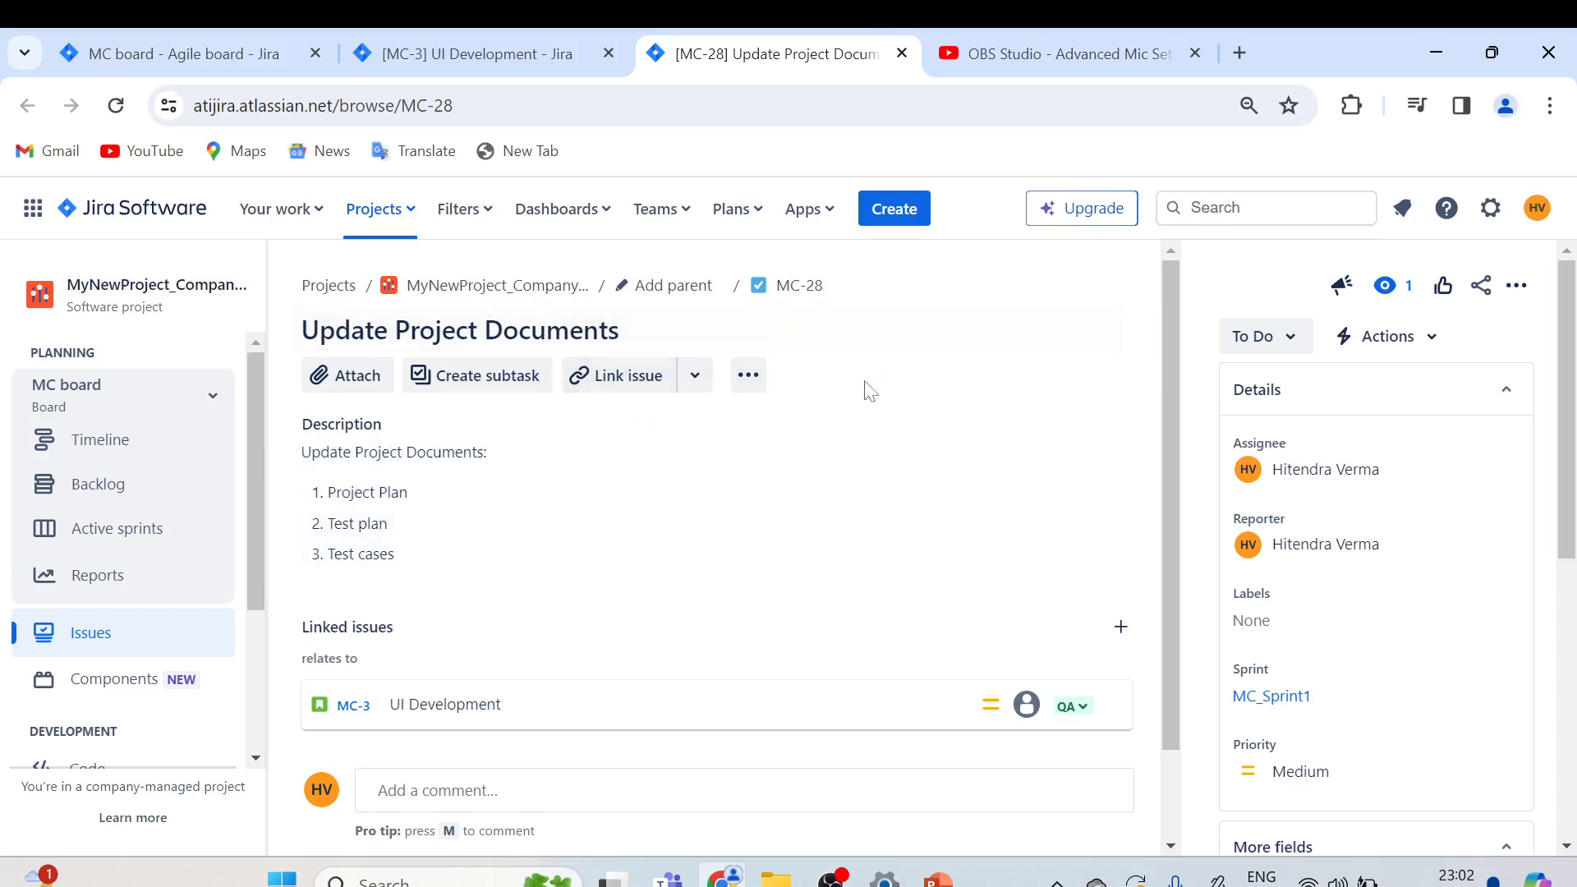
pyautogui.scroll(-2, 571, 468)
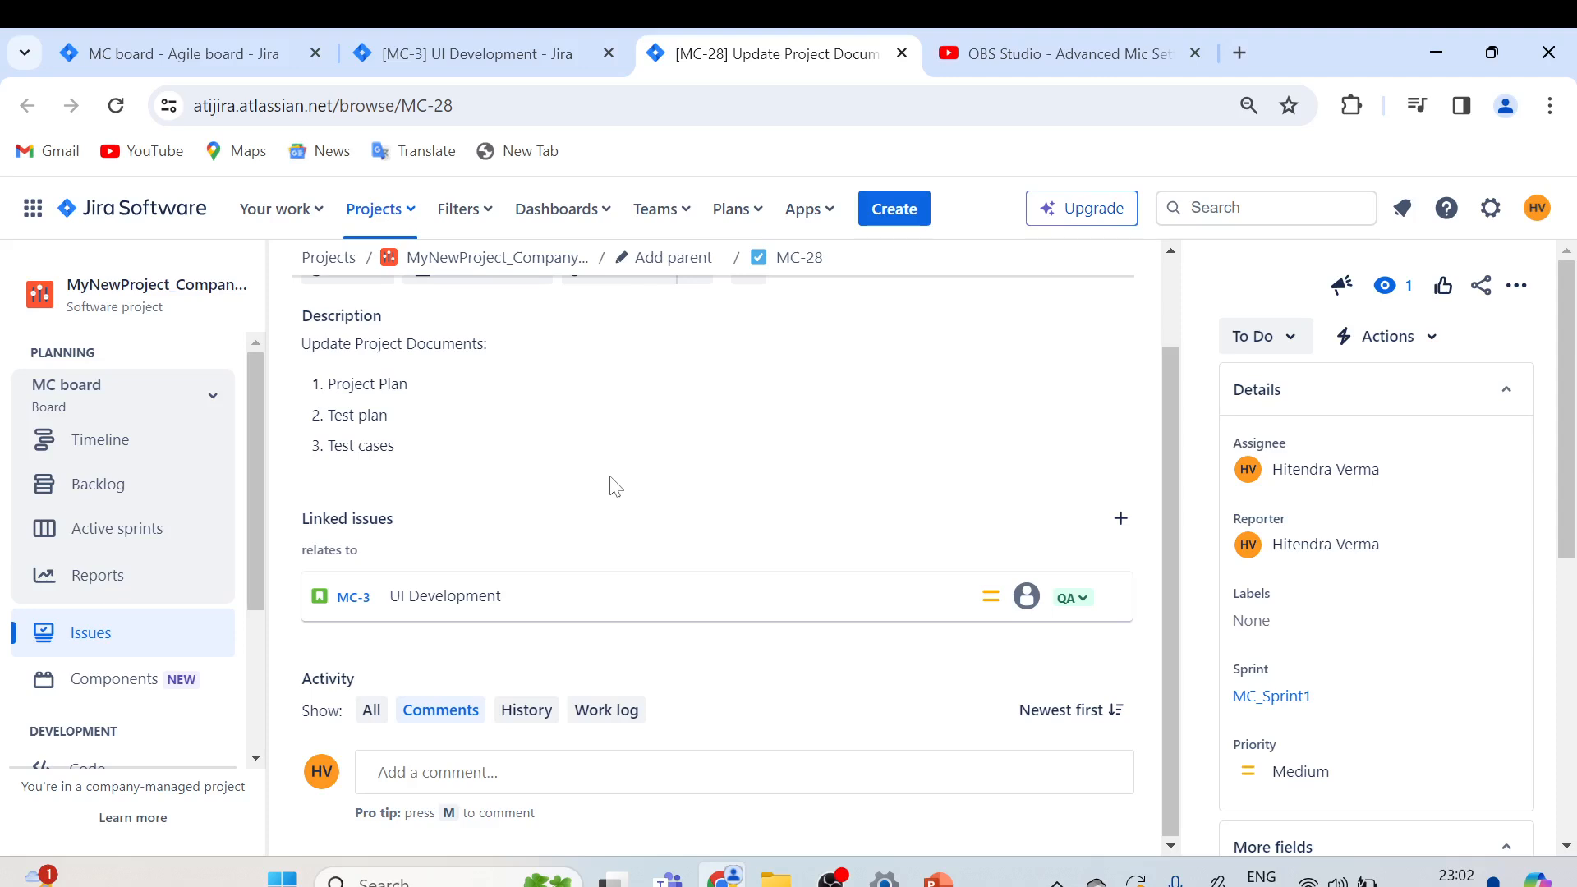
pyautogui.scroll(2, 624, 484)
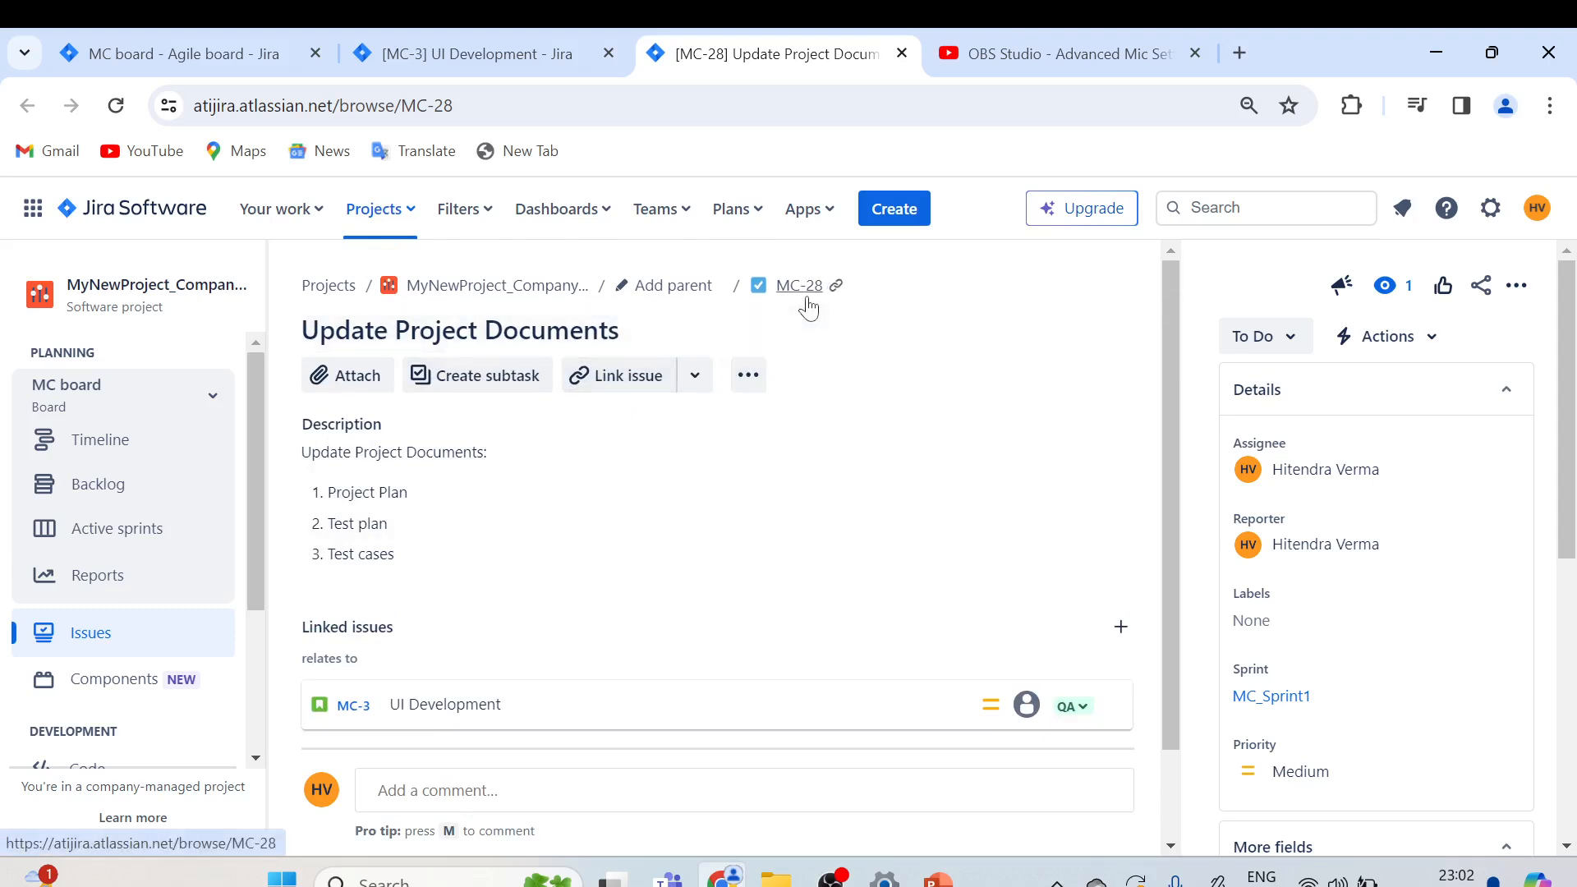
pyautogui.scroll(-1, 768, 427)
pyautogui.scroll(-1, 762, 441)
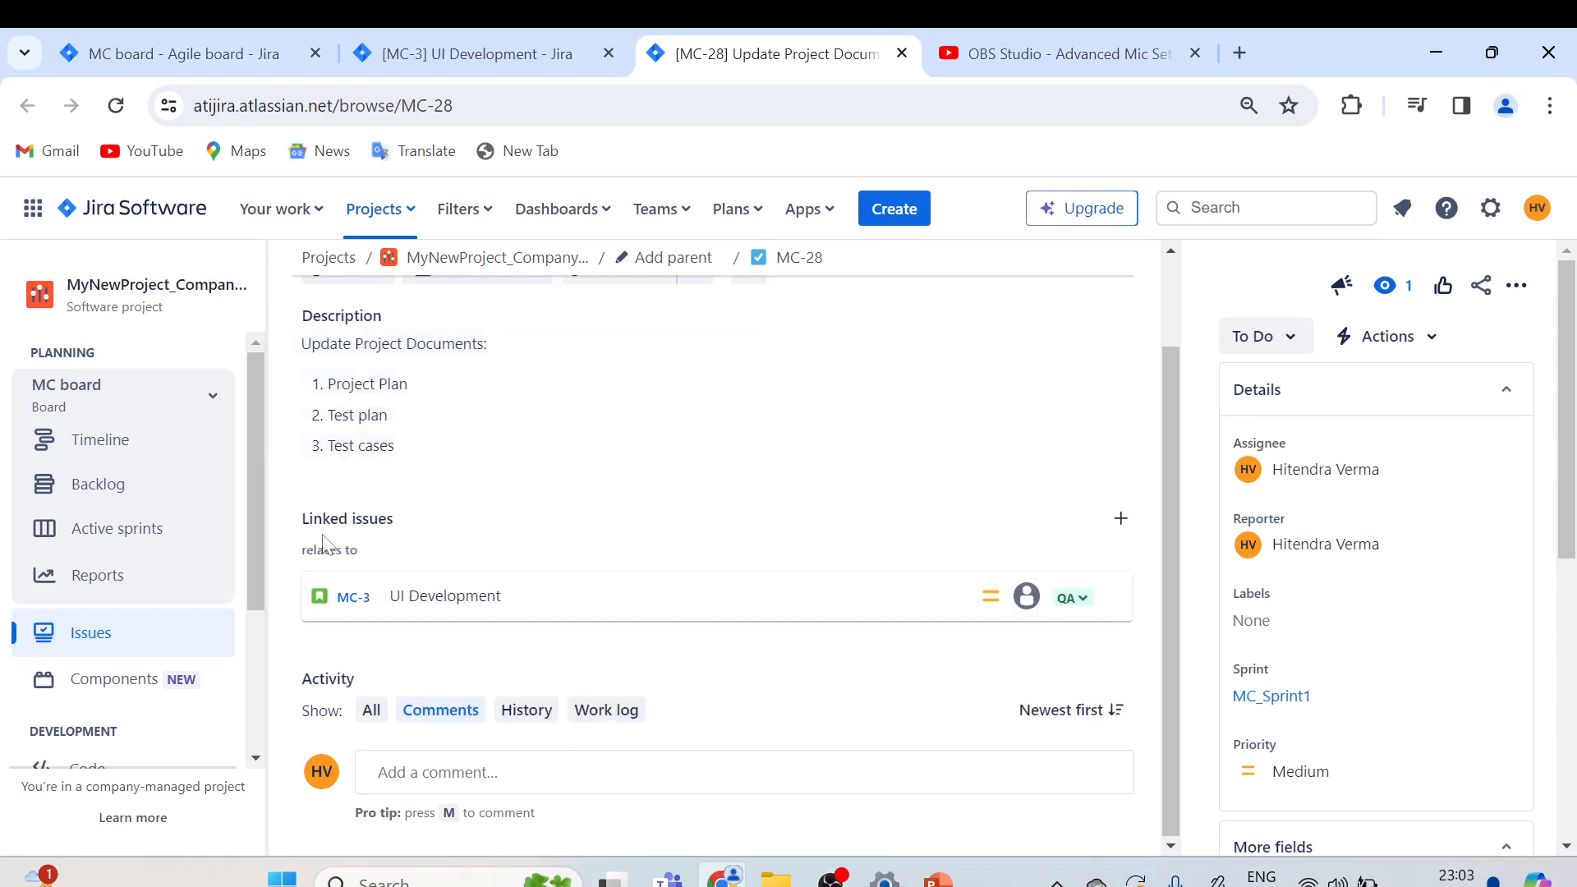
pyautogui.moveTo(302, 518); pyautogui.dragTo(396, 523)
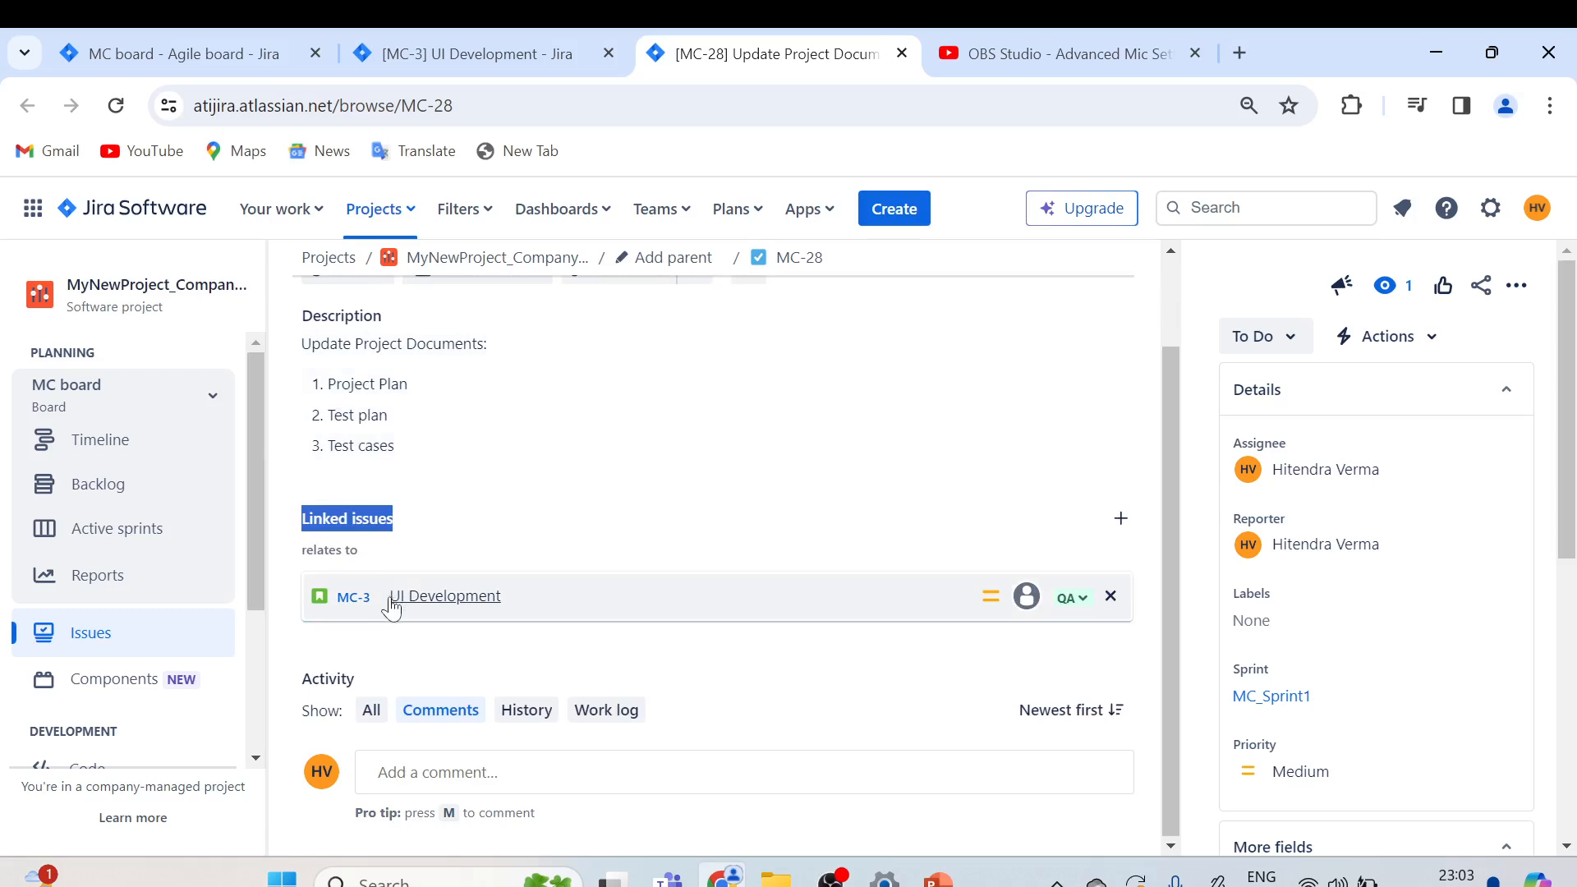
pyautogui.moveTo(423, 606)
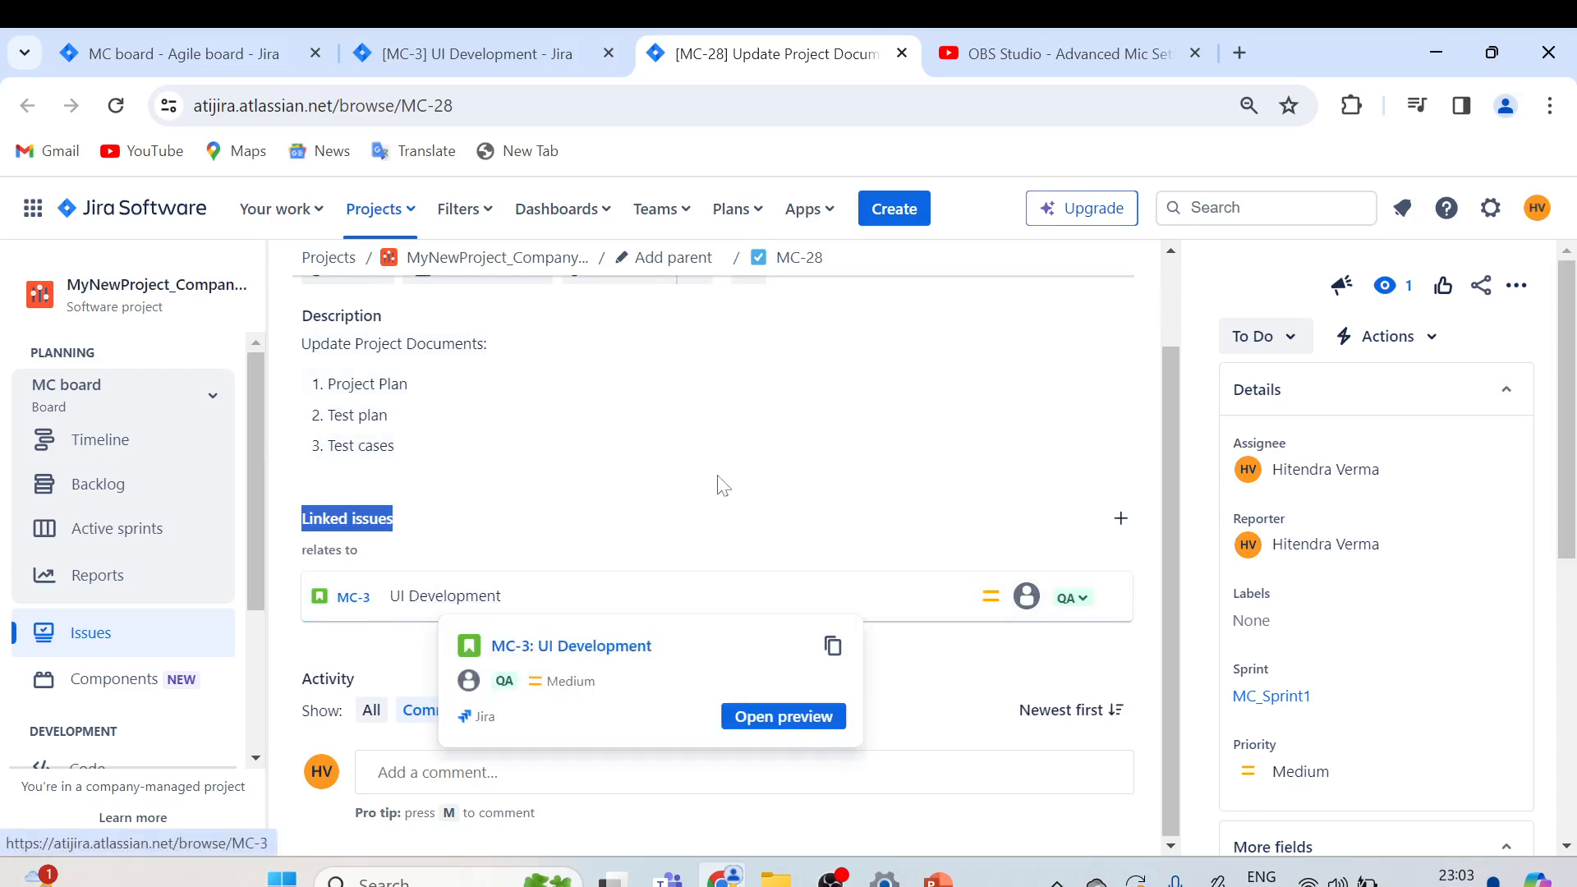
pyautogui.scroll(1, 654, 538)
pyautogui.scroll(-1, 655, 538)
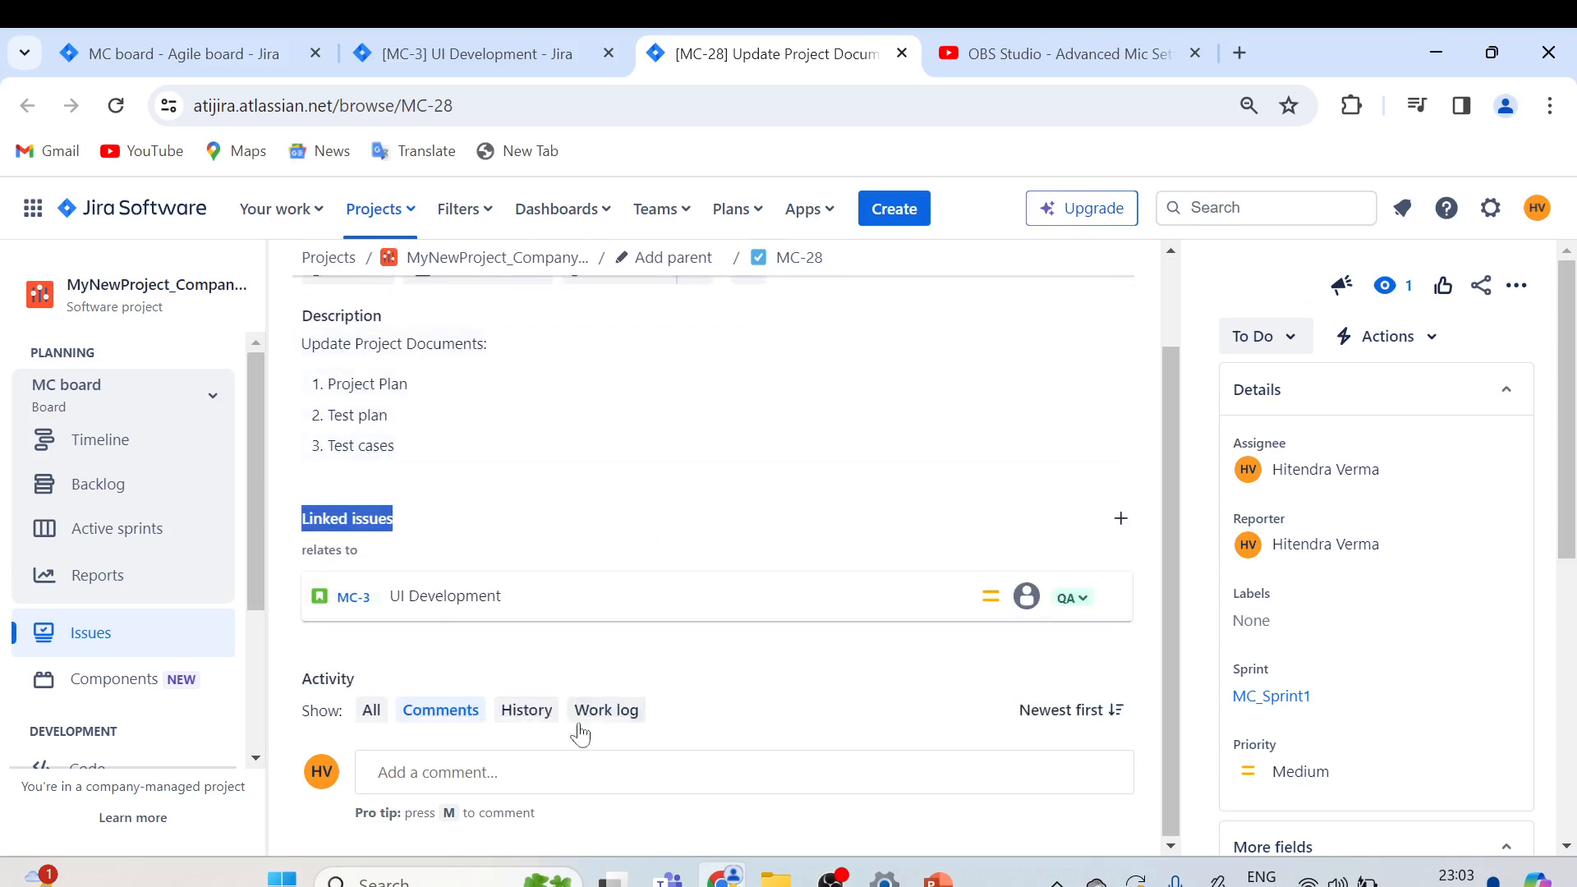
pyautogui.click(467, 776)
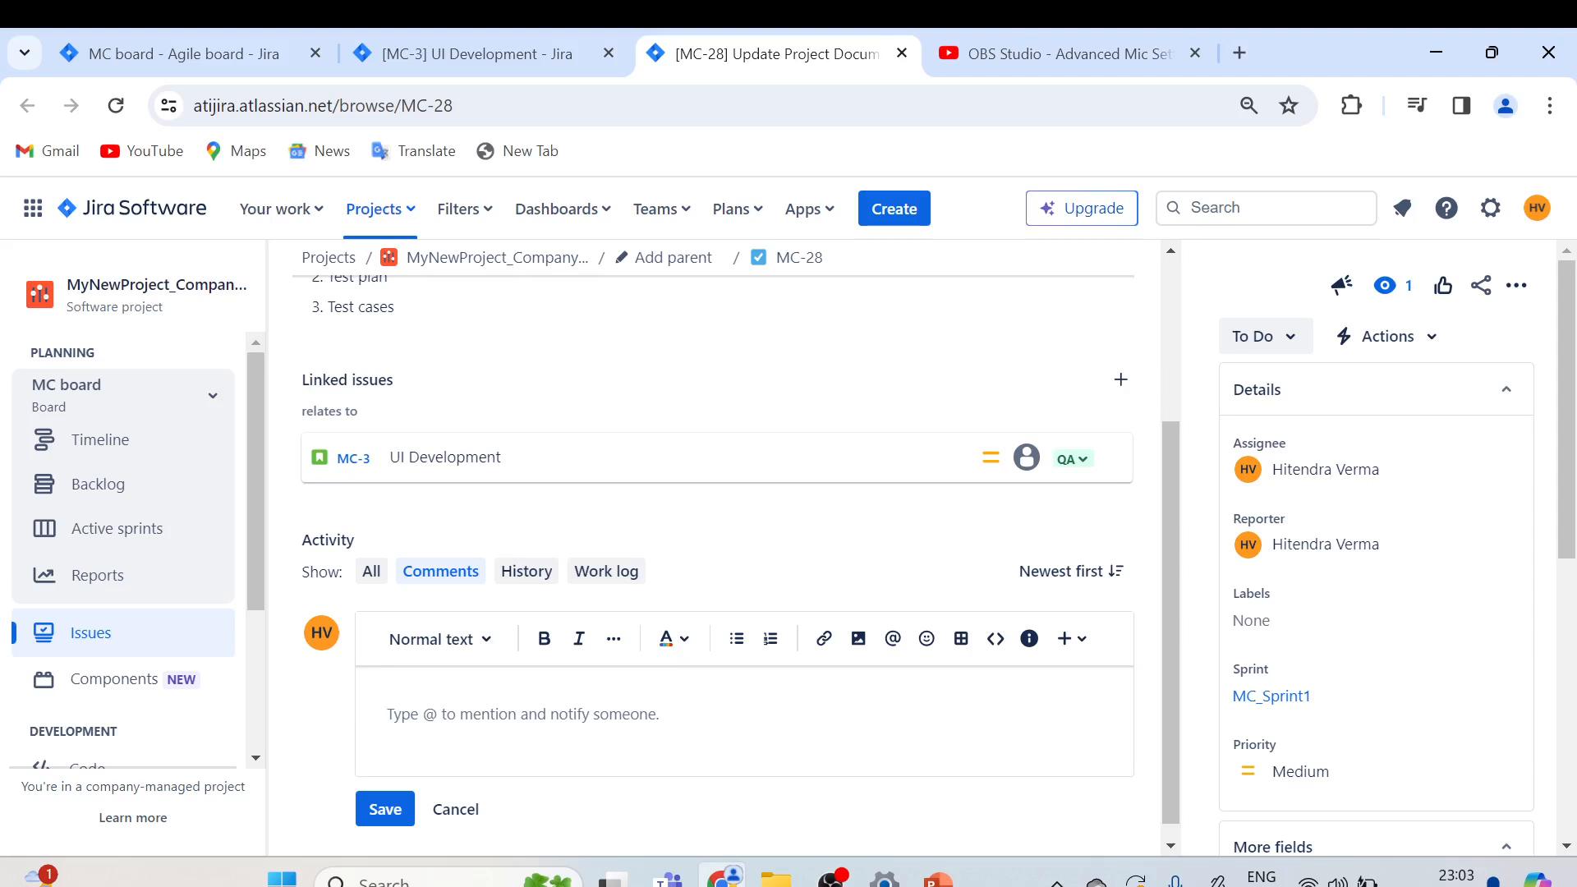
pyautogui.click(455, 808)
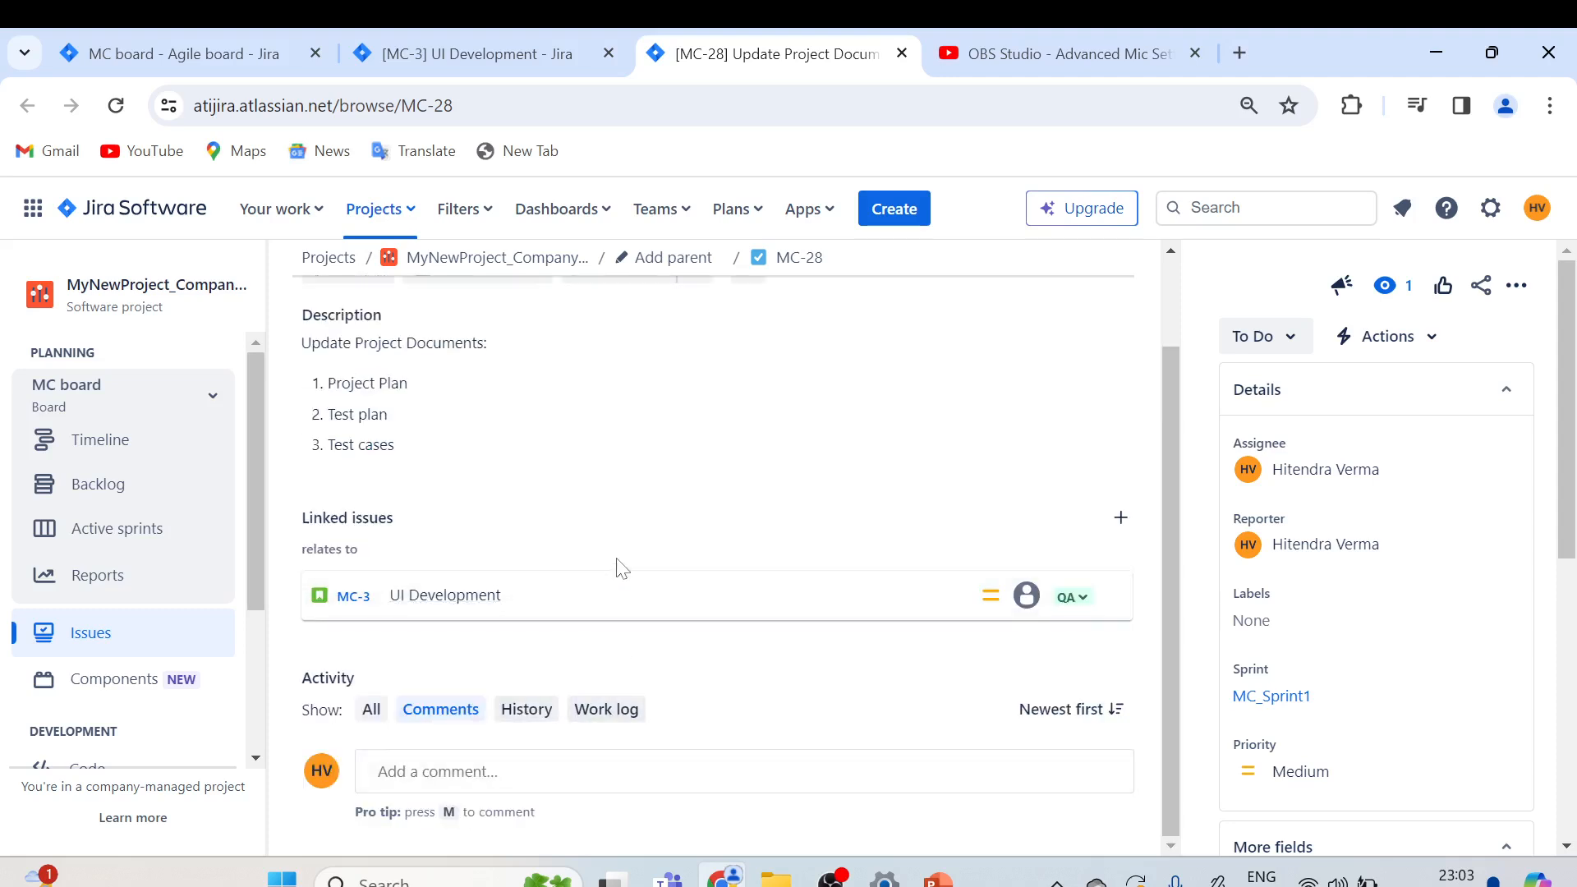
# Step: Create a subtask named "Update Project plan" under the Update Project Documents task
pyautogui.scroll(2, 574, 525)
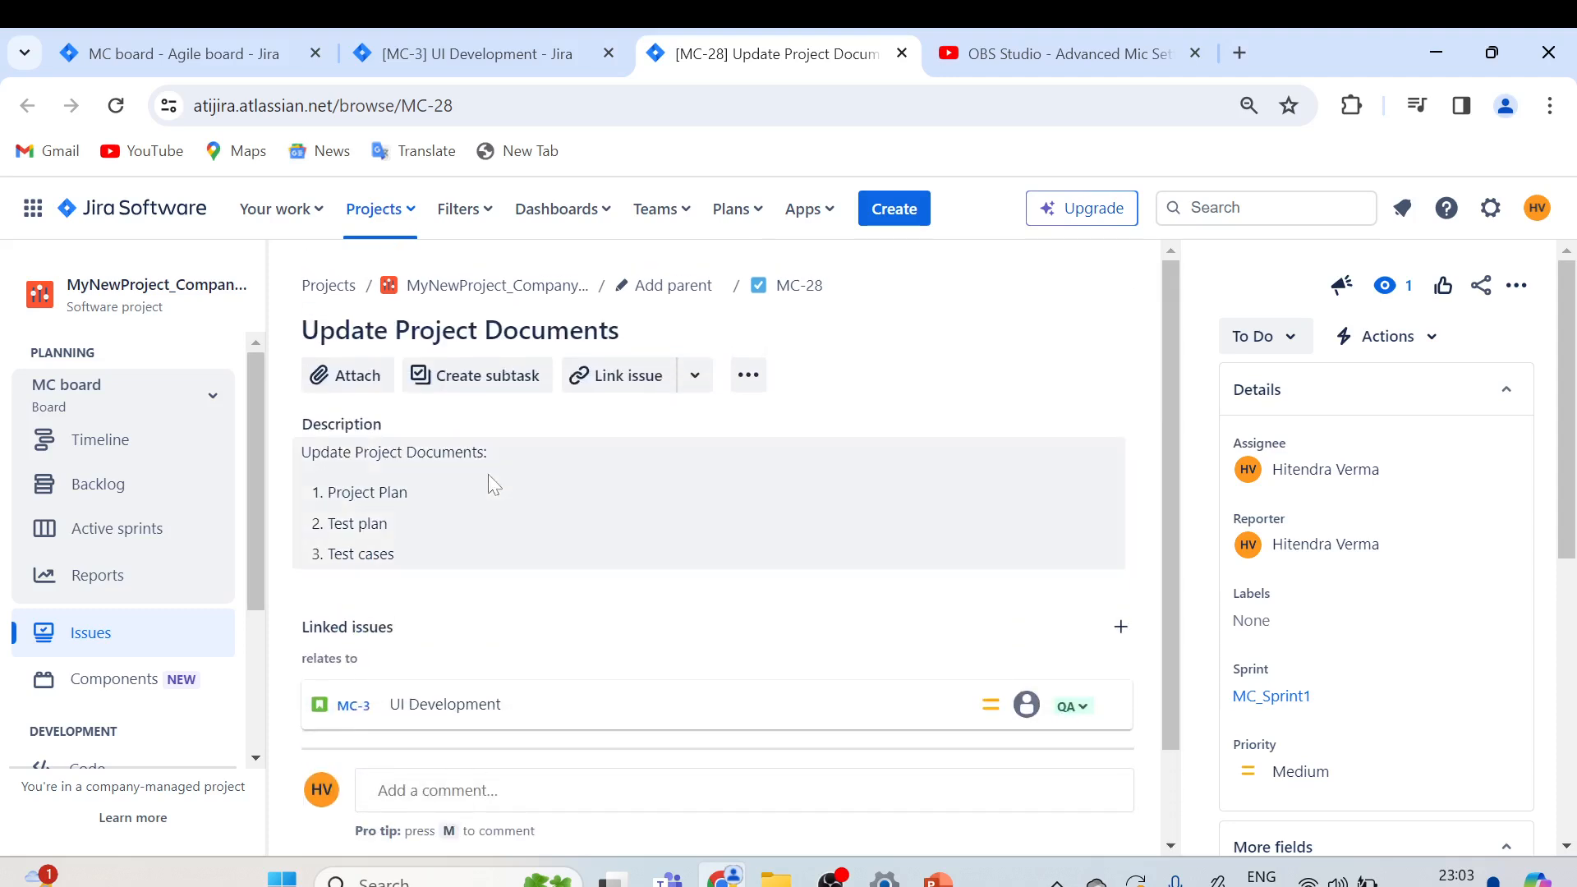
pyautogui.click(483, 378)
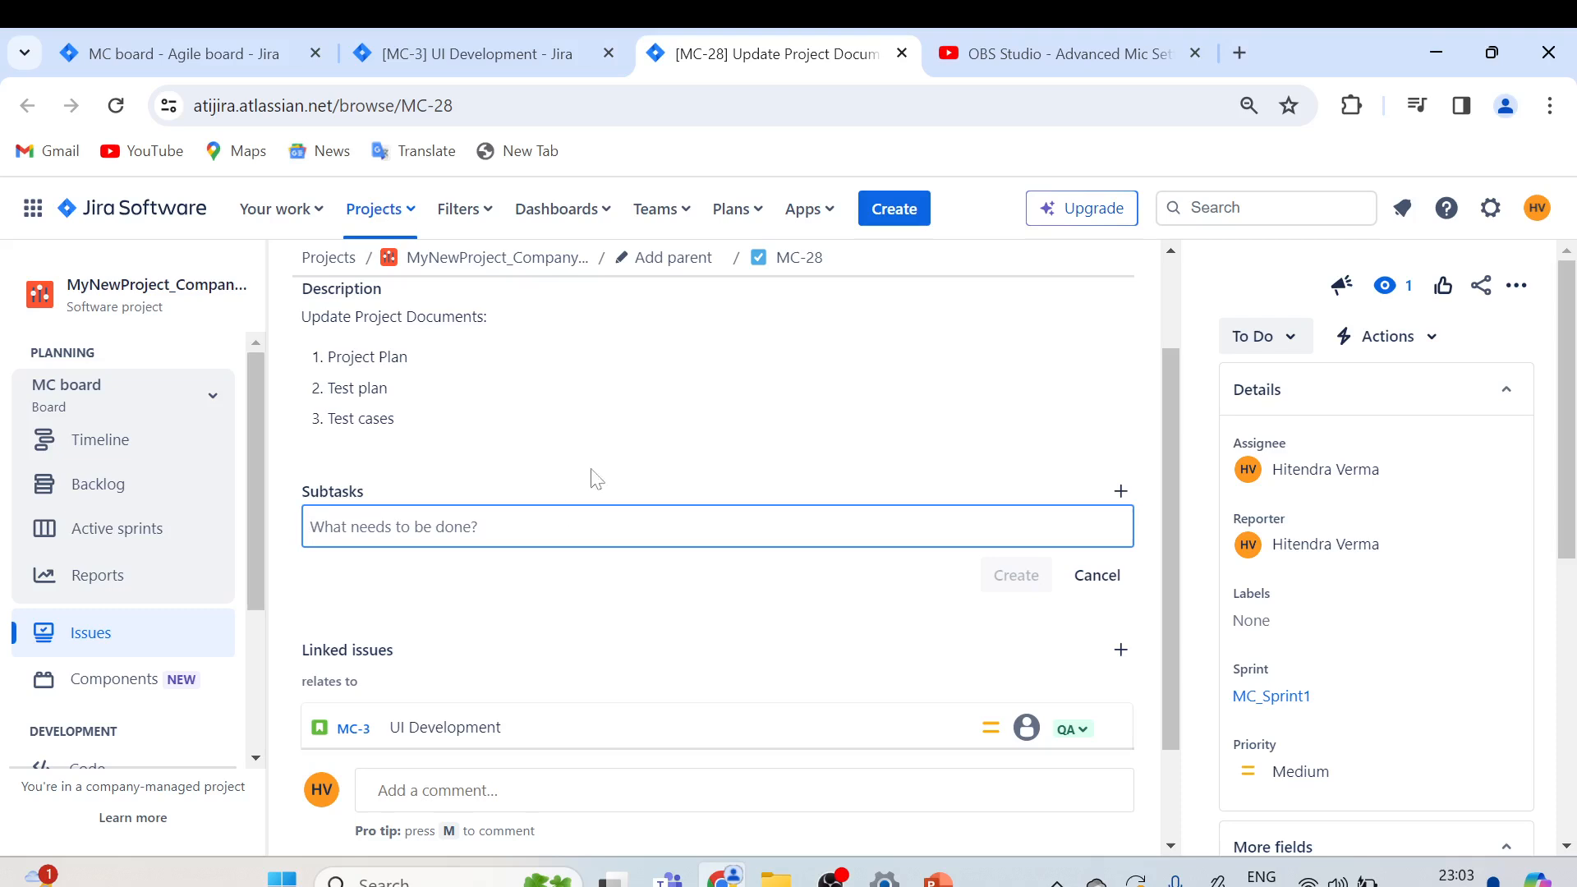
pyautogui.scroll(2, 694, 439)
pyautogui.scroll(-1, 687, 462)
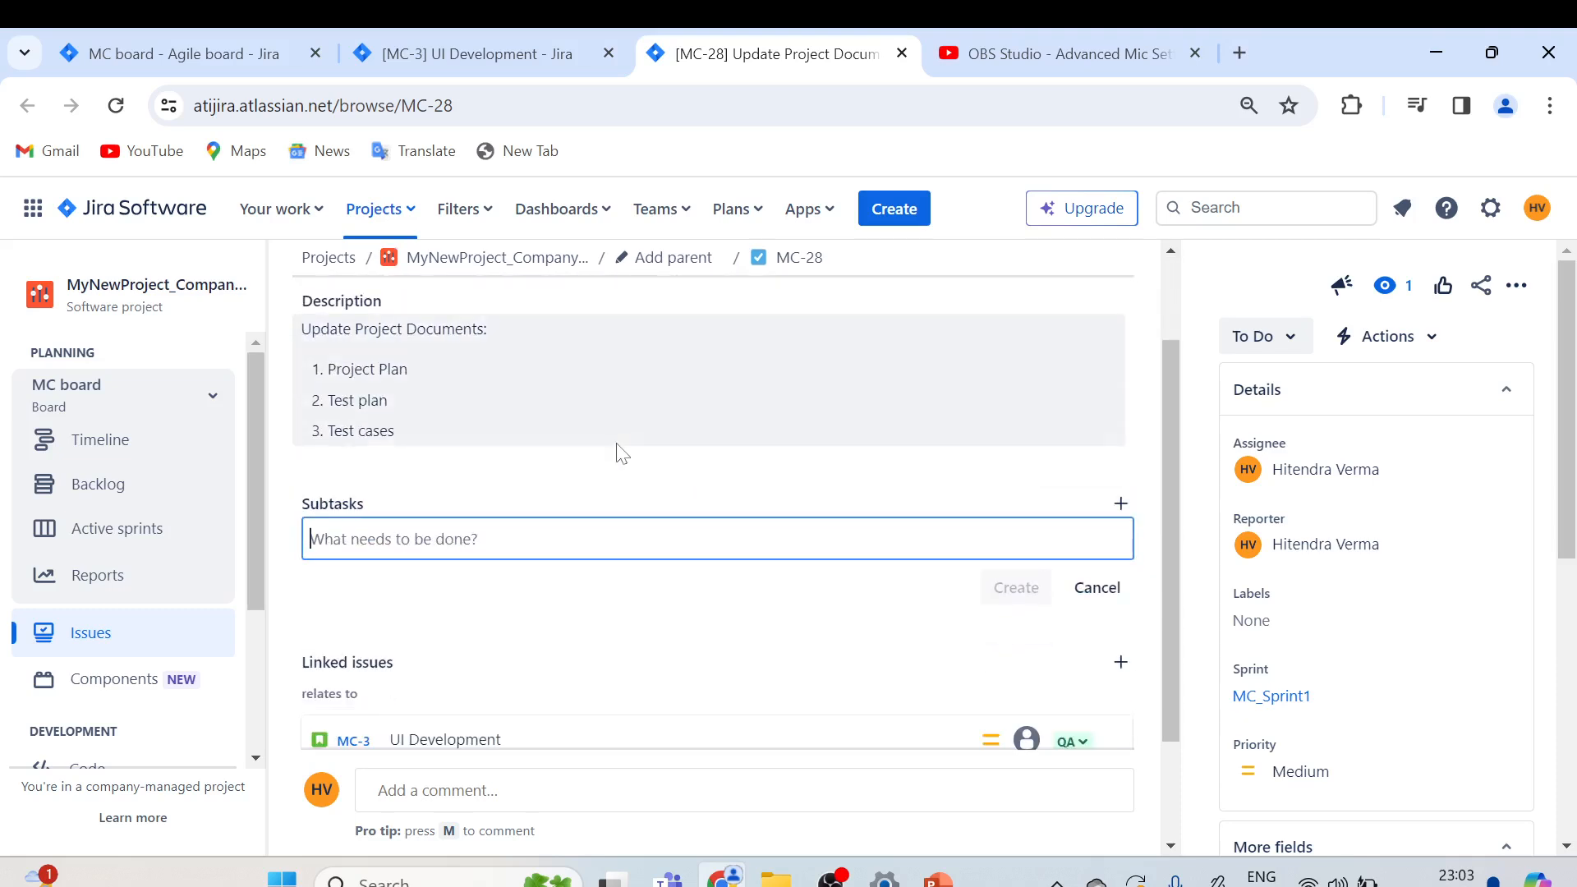
pyautogui.scroll(2, 553, 447)
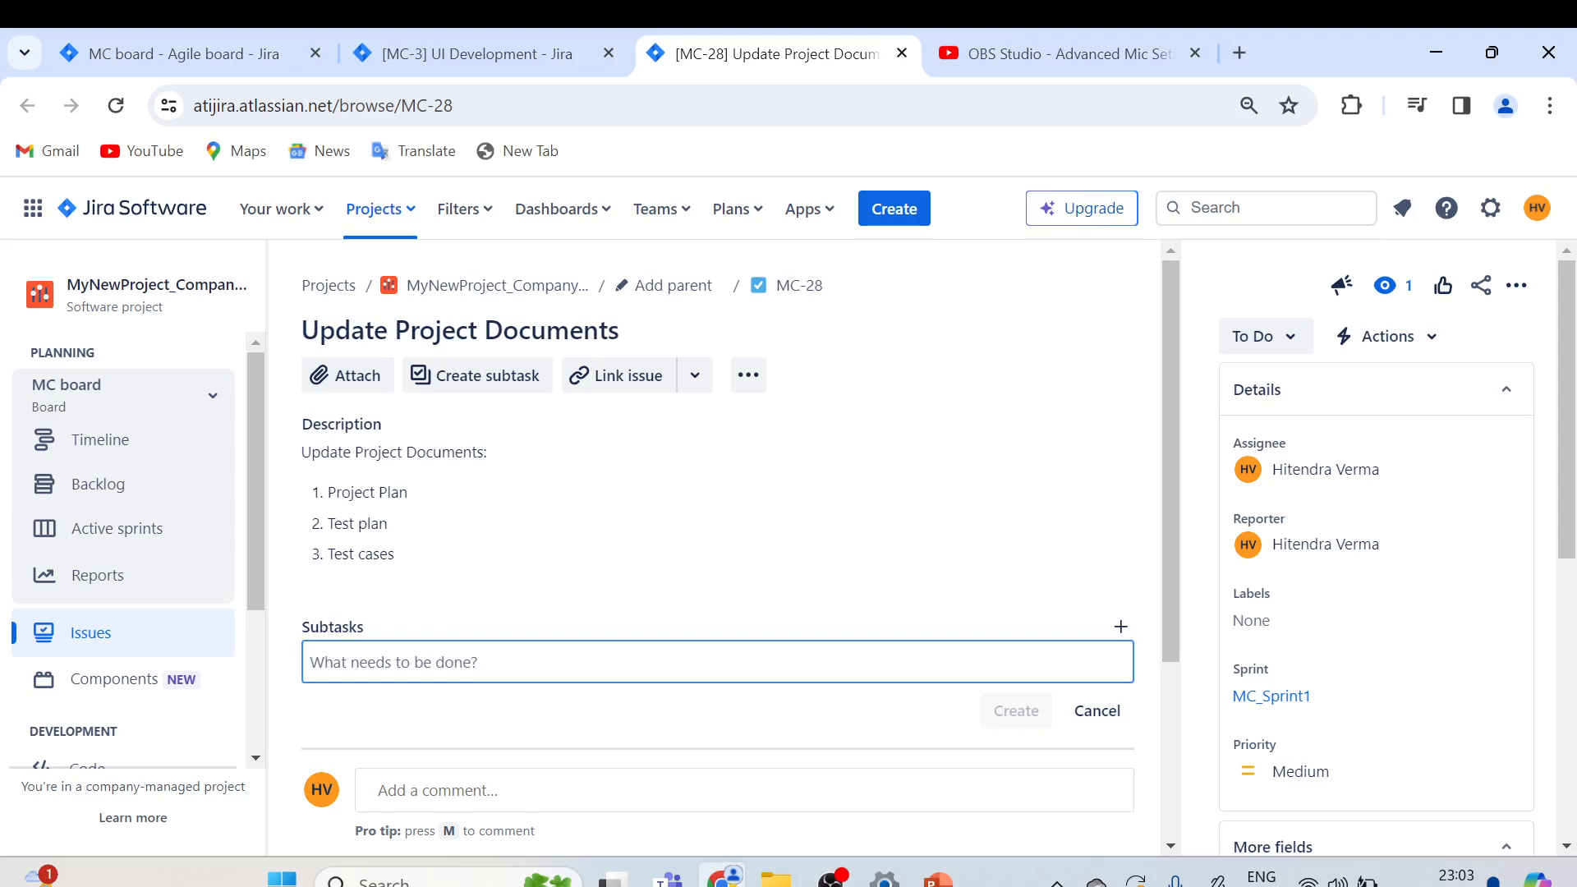
pyautogui.write('Update Project plan')
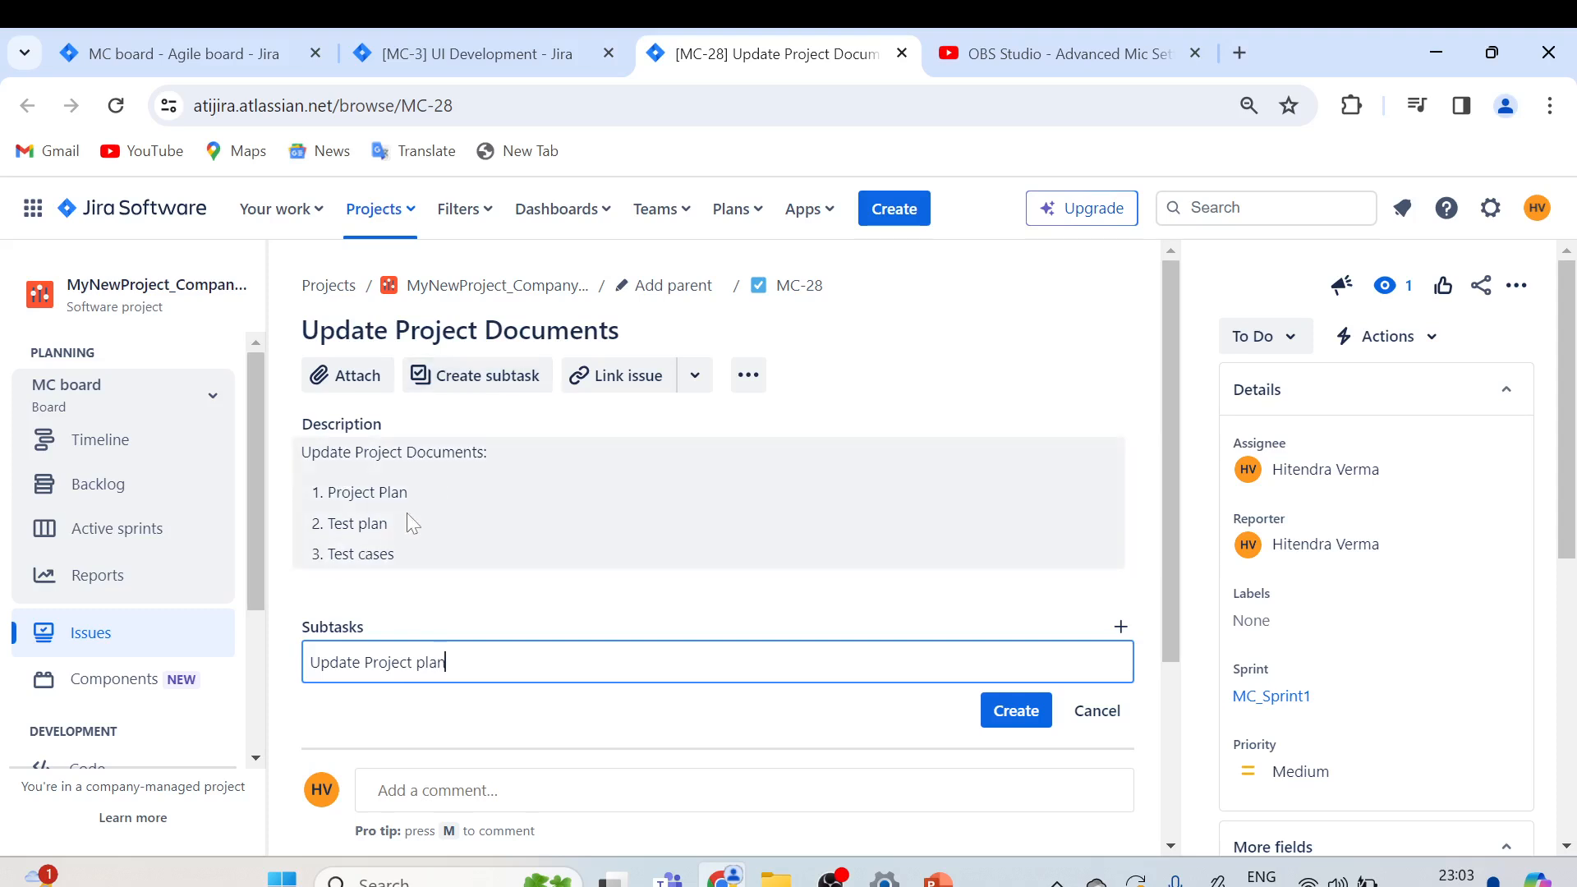
pyautogui.click(1026, 711)
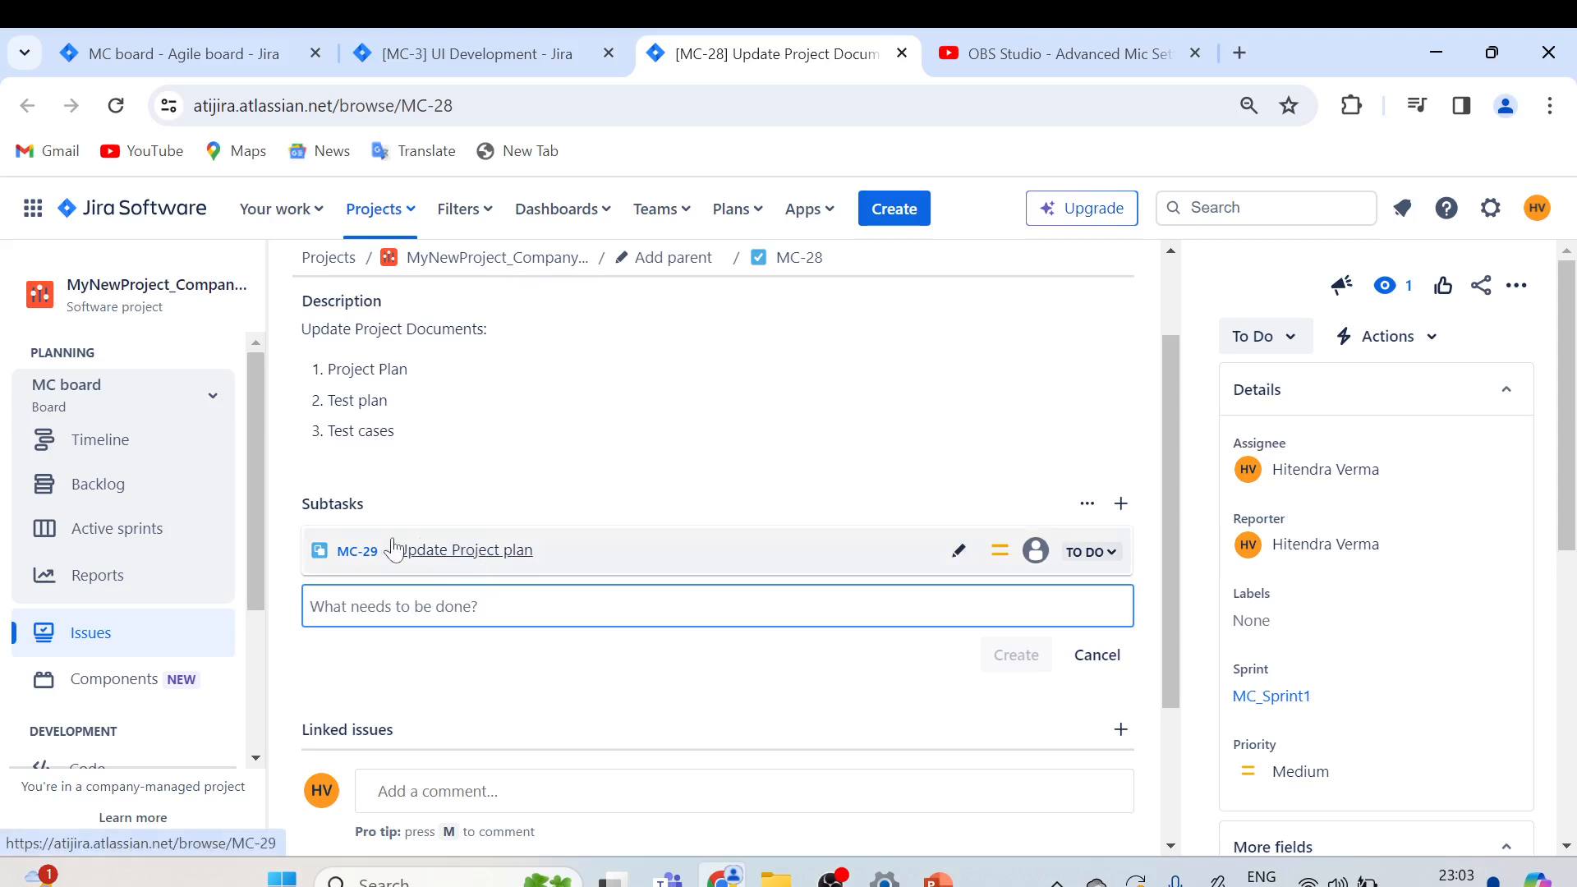
pyautogui.scroll(2, 638, 480)
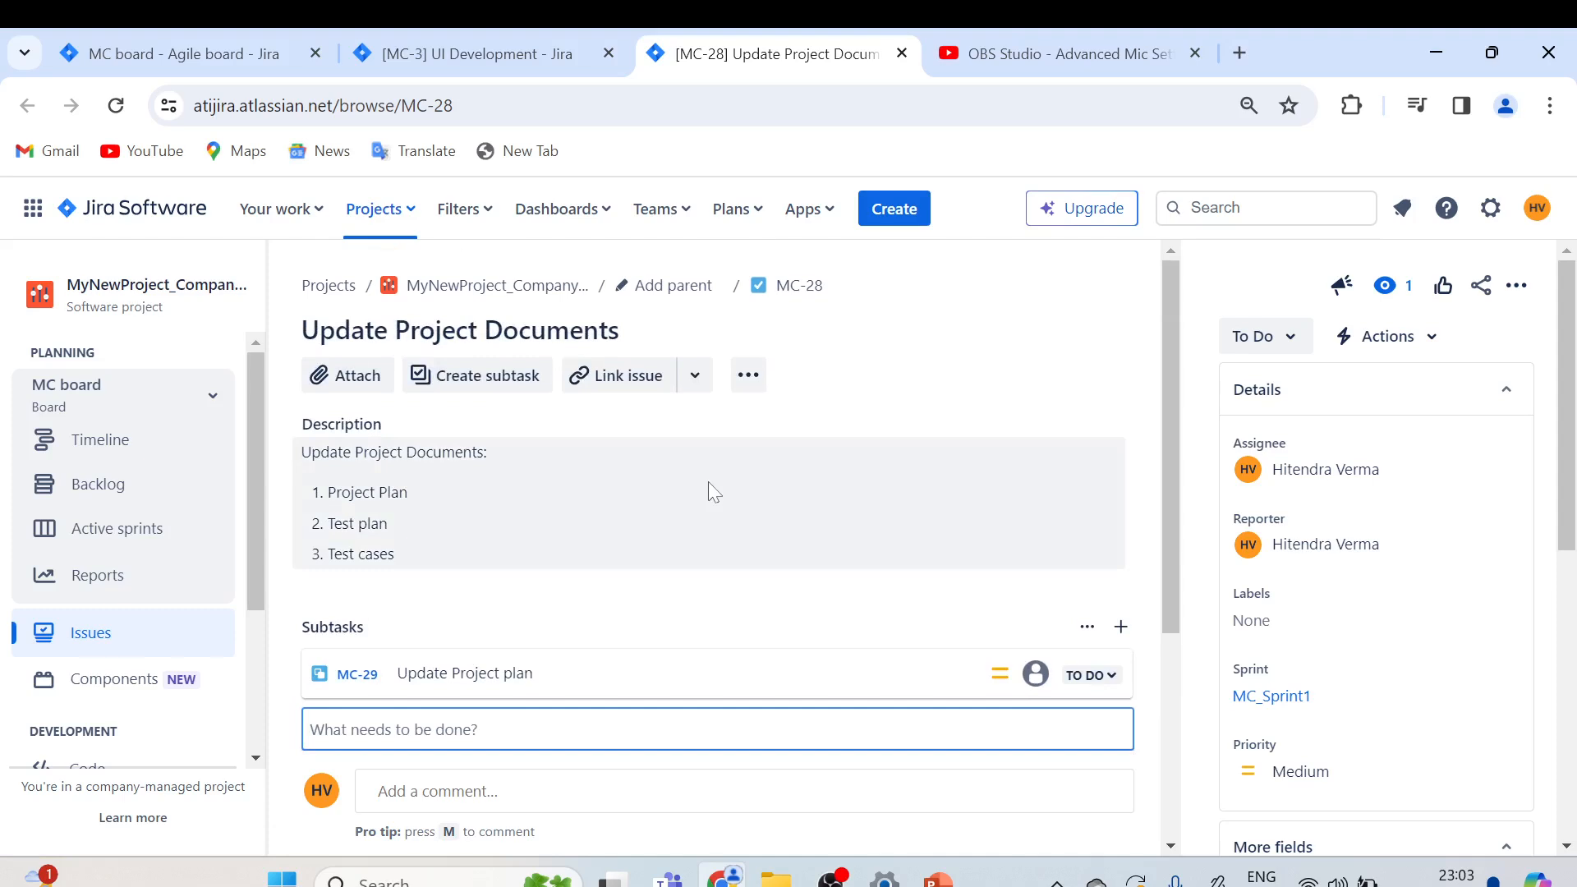
pyautogui.scroll(-2, 711, 491)
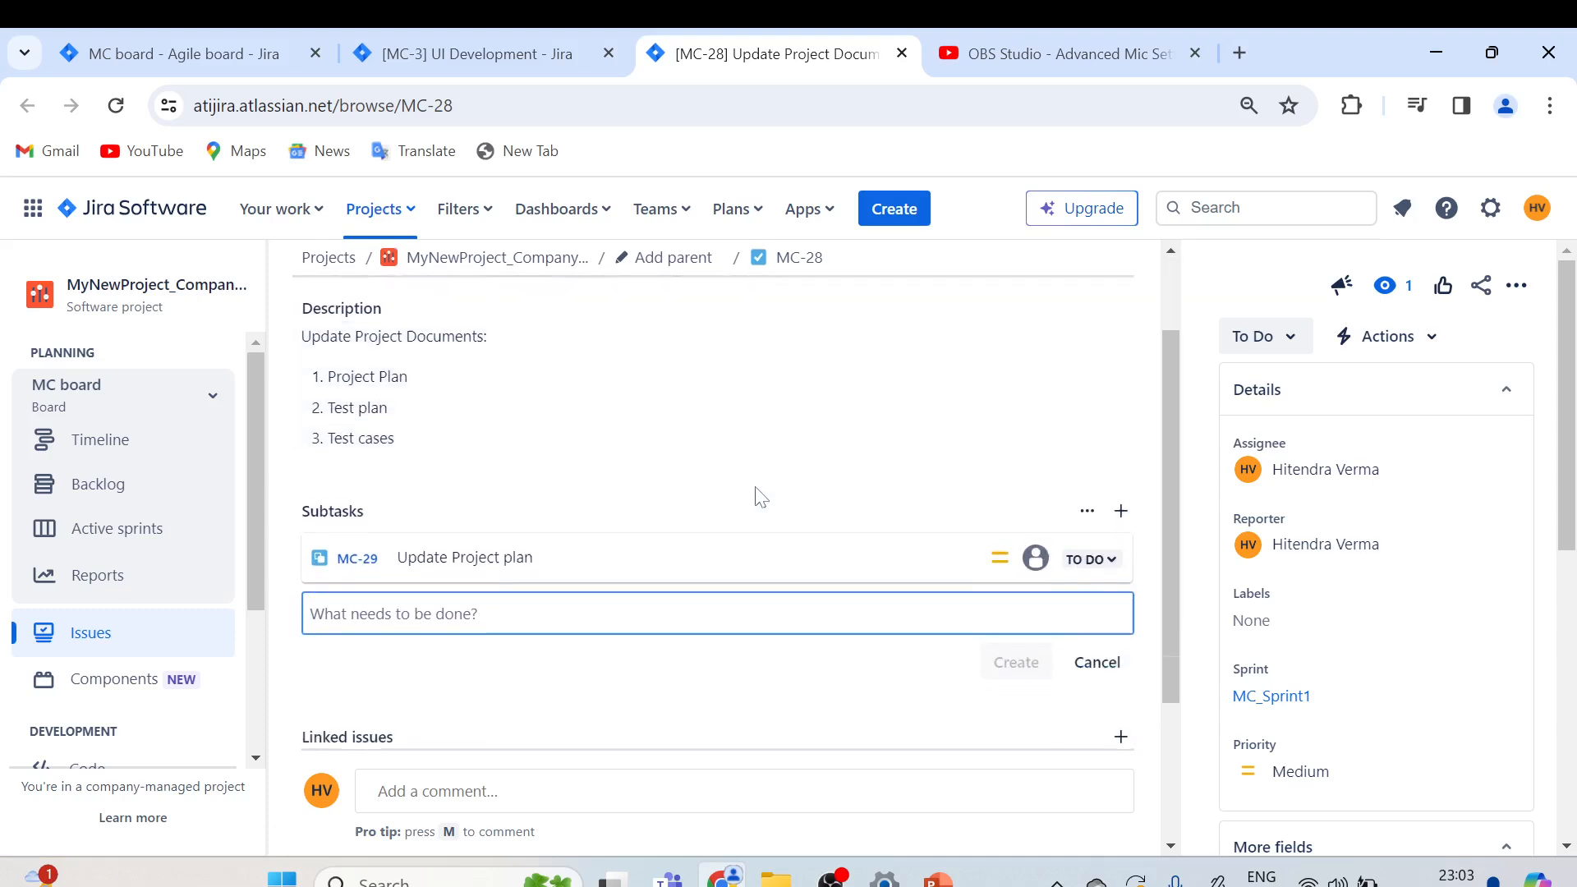
pyautogui.scroll(2, 759, 494)
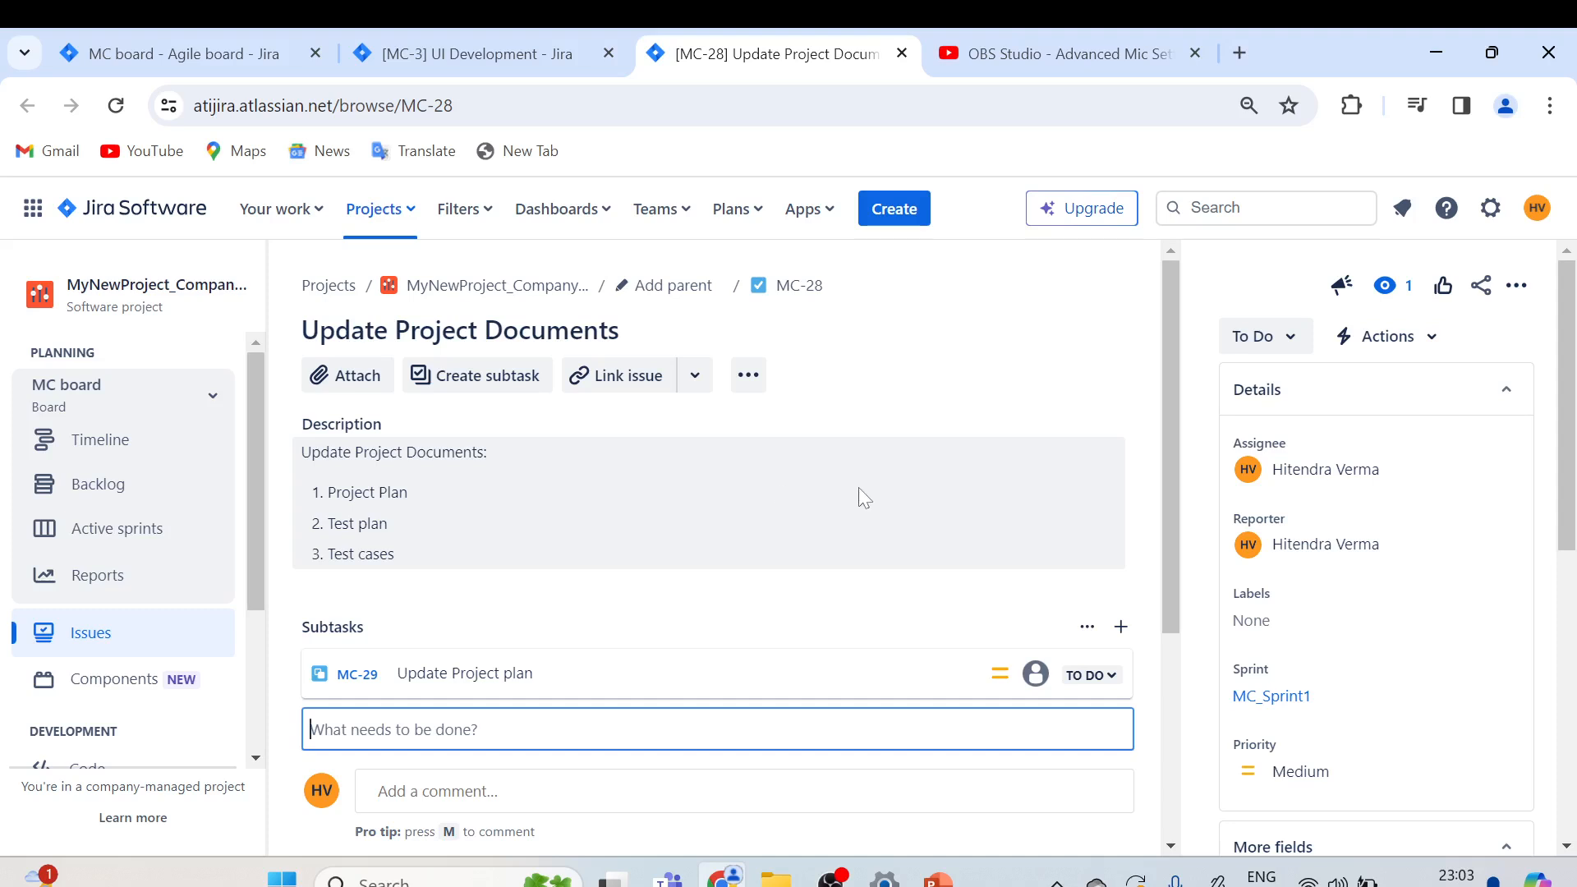
# Step: Switch to the PowerPoint presentation to view the agenda slide and clear its text selection
pyautogui.click(936, 877)
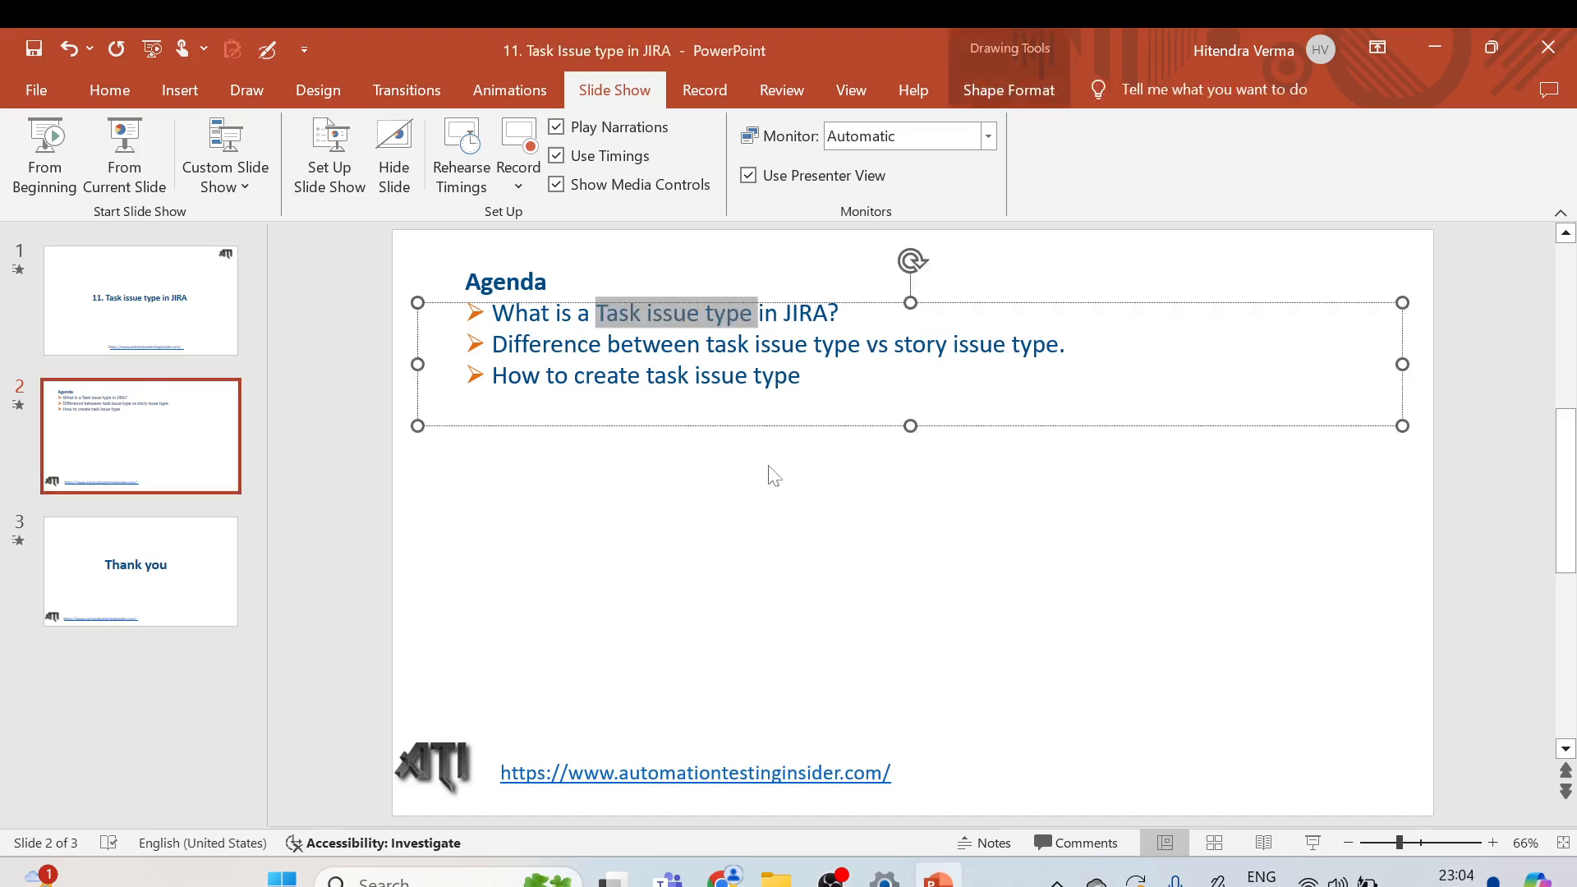
pyautogui.click(730, 518)
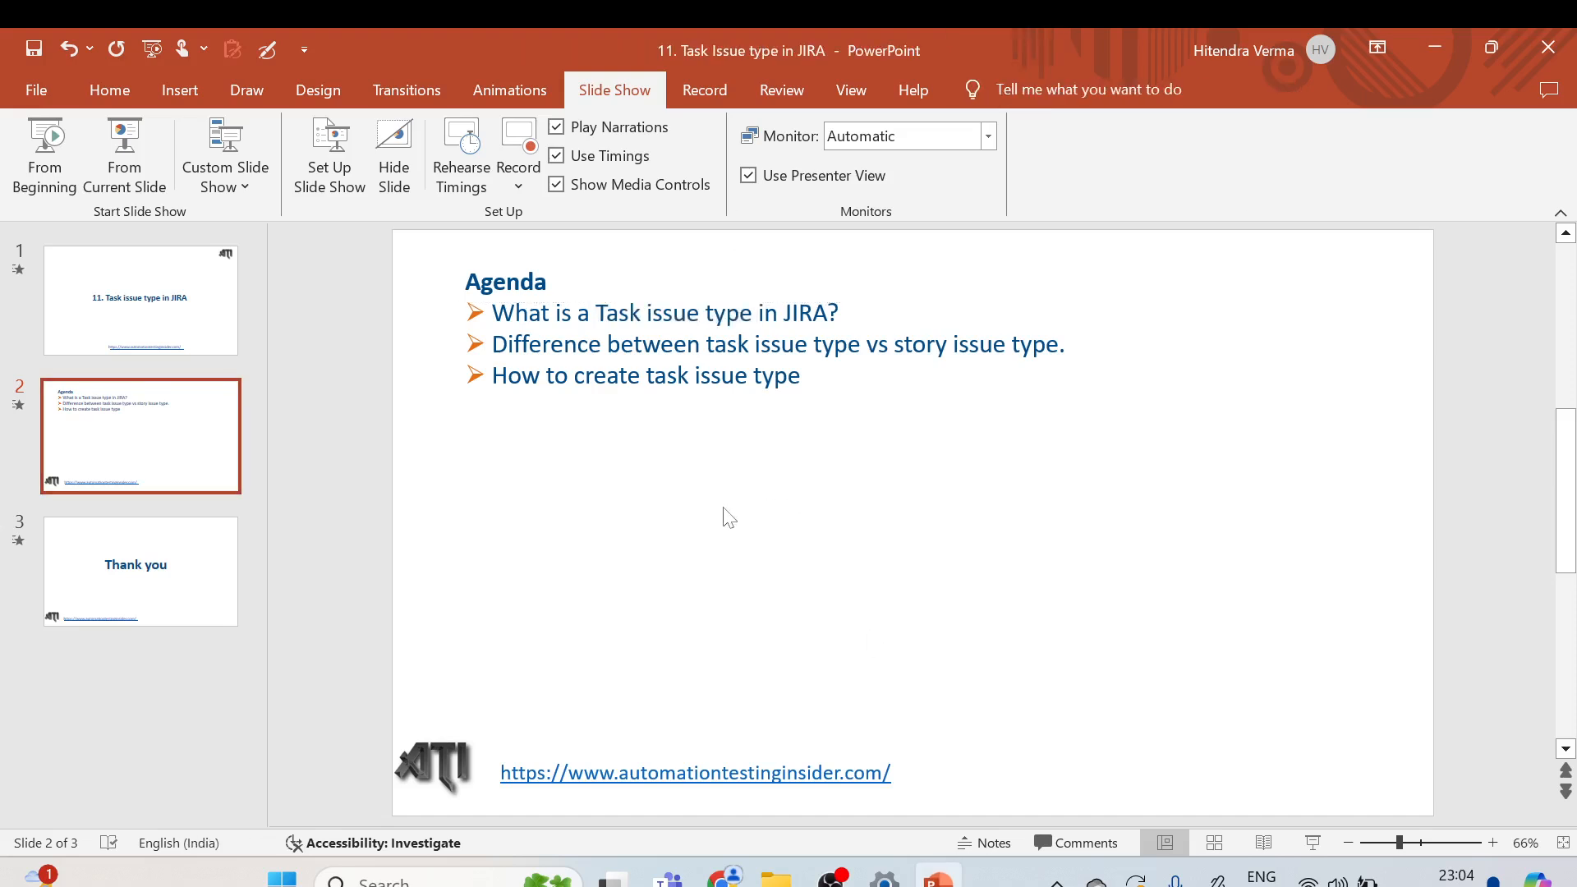